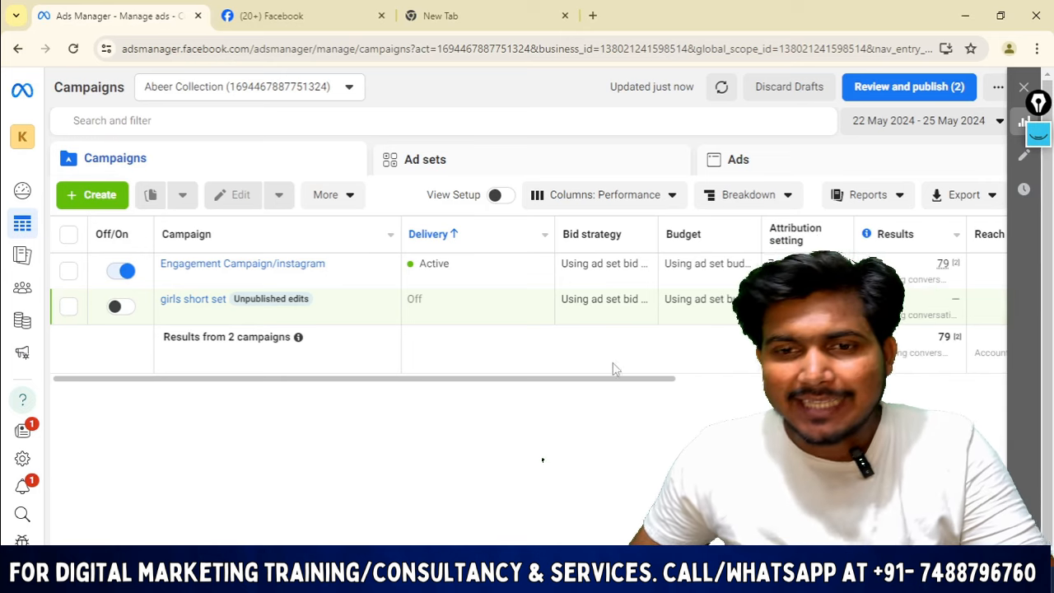
drag(638, 380, 613, 389)
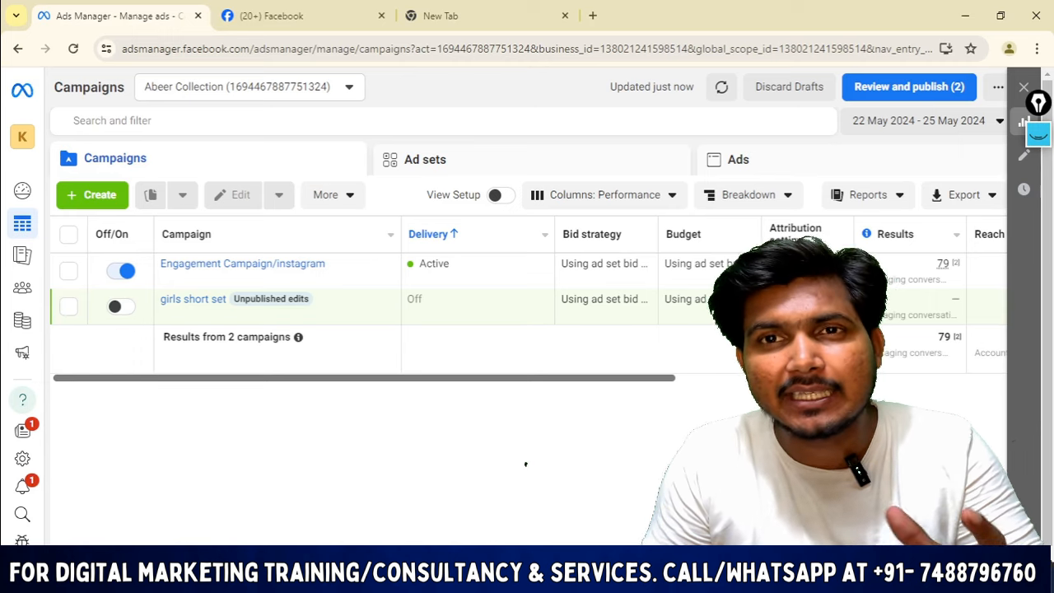
mouse_move(653, 578)
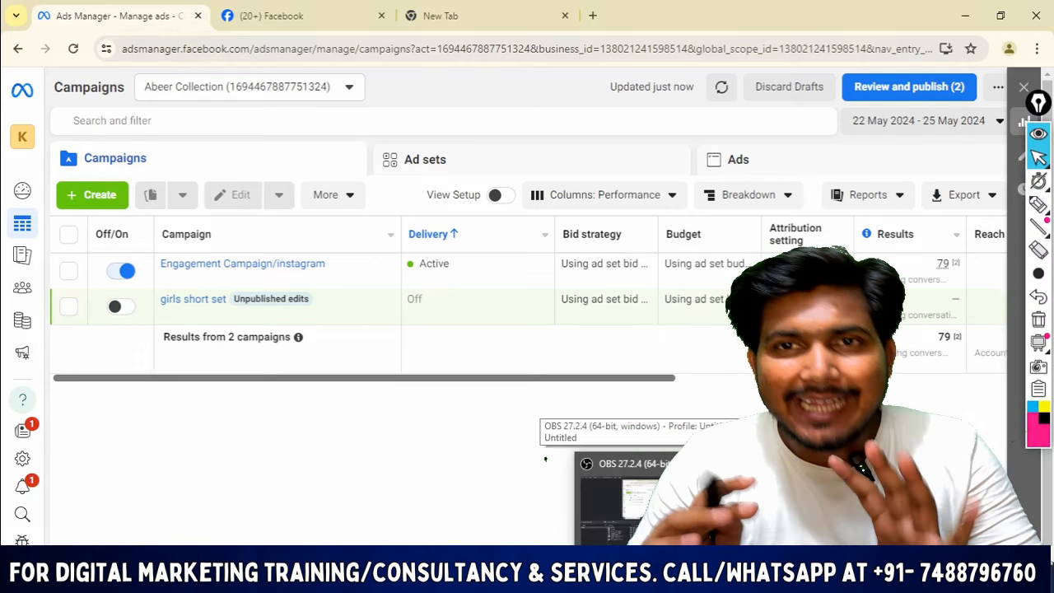
click(1046, 206)
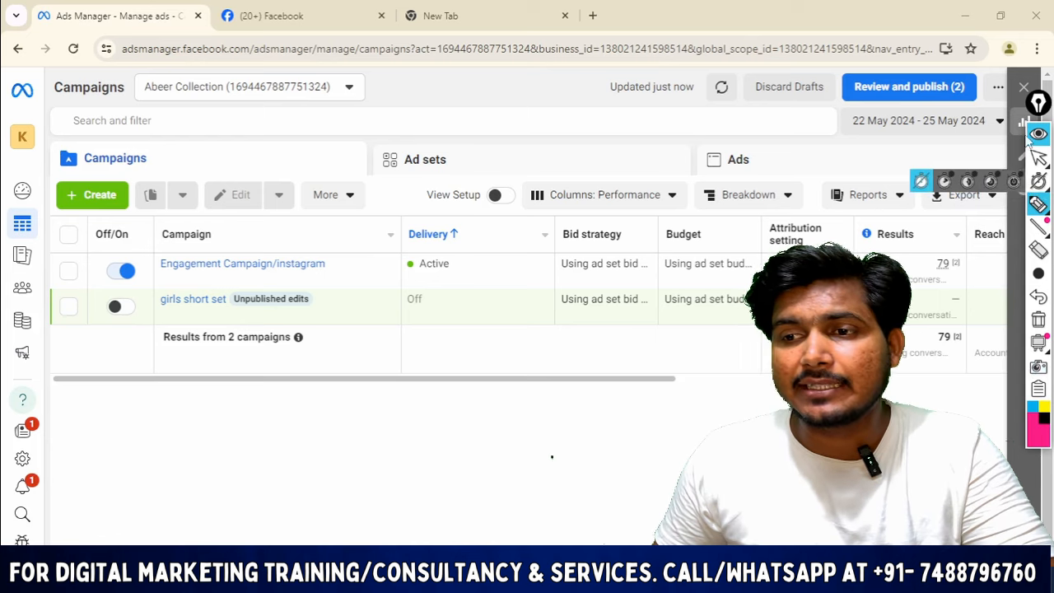
click(1040, 161)
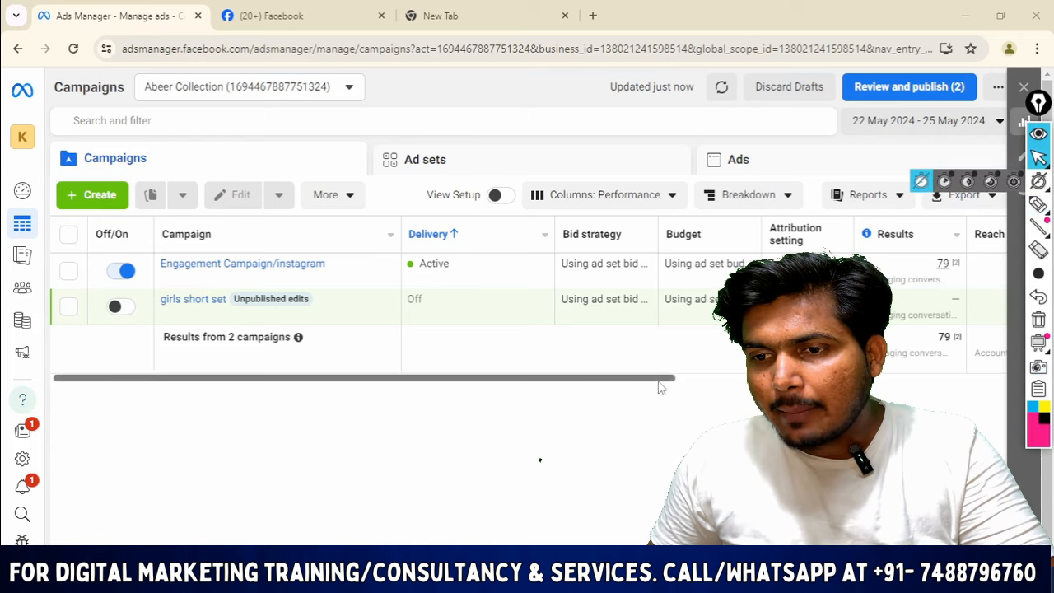
Circle the Results and Cost per result values of the Engagement Campaign/instagram row with the pink pen.
drag(663, 379, 716, 383)
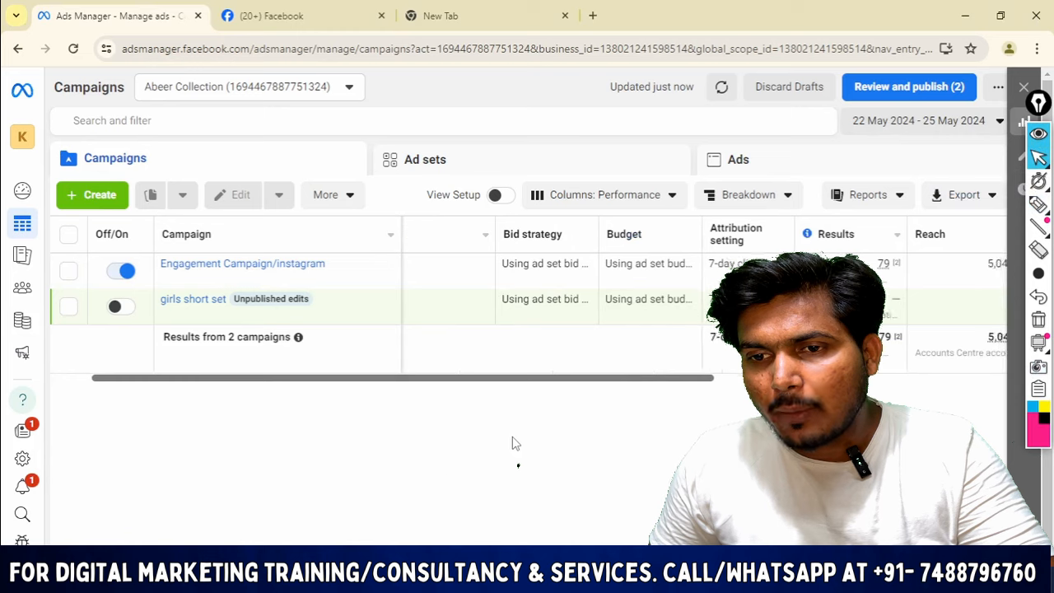
scroll(537, 448, right, 5)
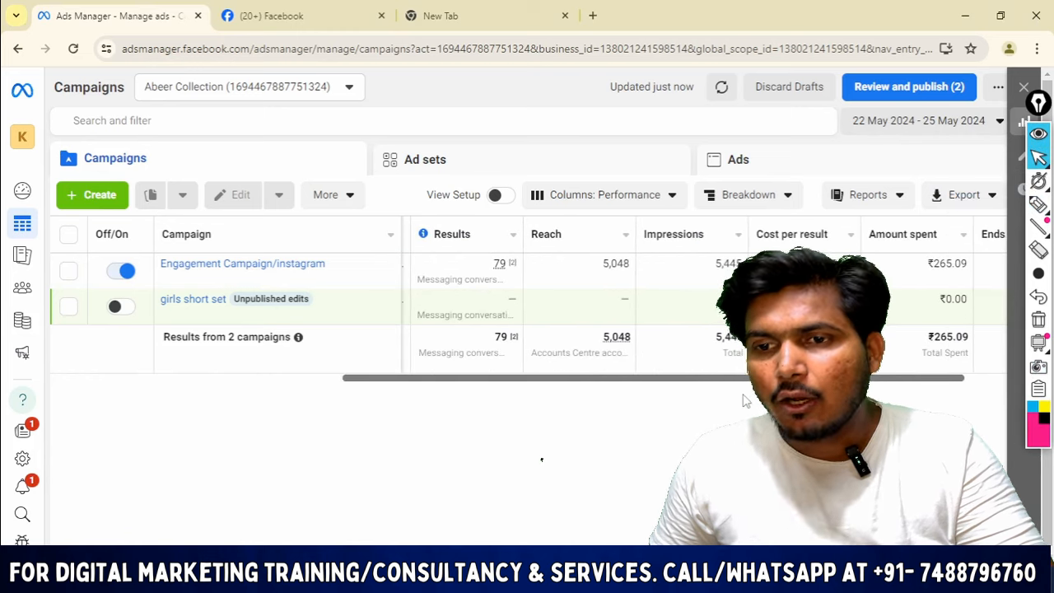
click(1038, 206)
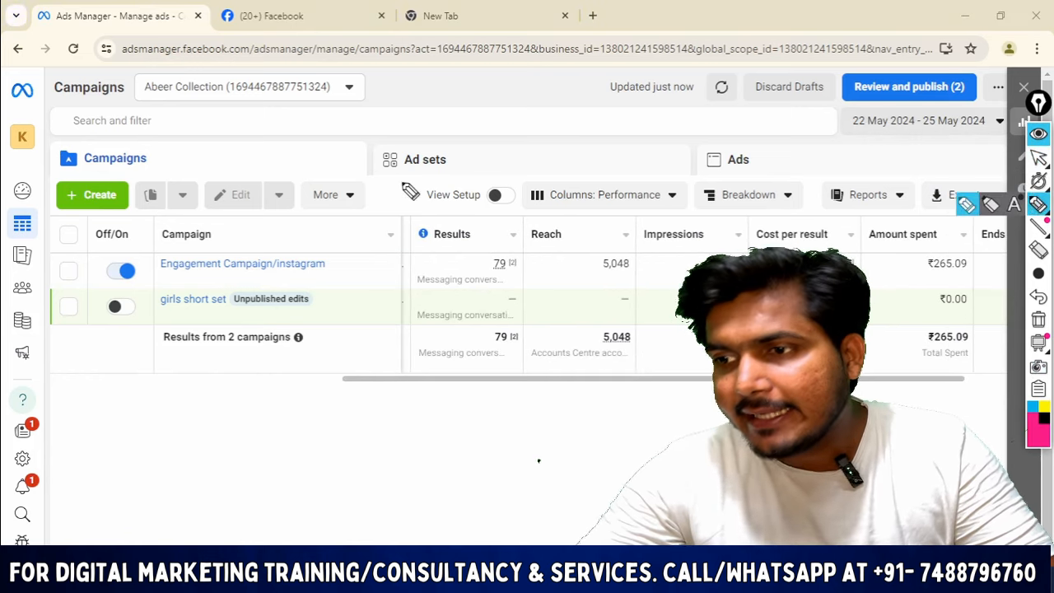
mouse_move(486, 261)
mouse_down()
mouse_move(540, 278)
mouse_move(439, 295)
mouse_move(508, 244)
mouse_up()
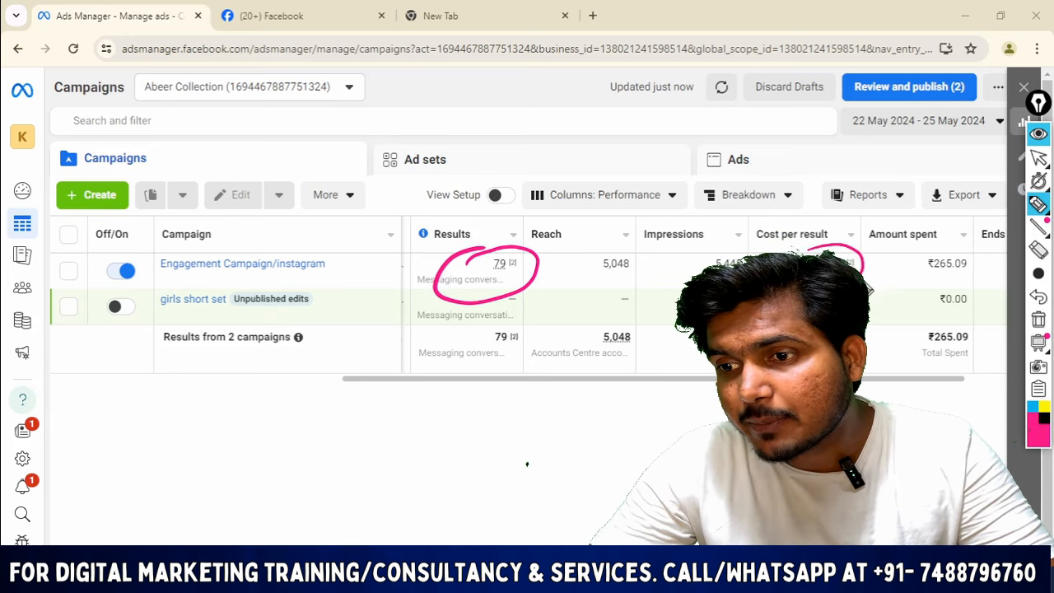
drag(798, 255, 863, 270)
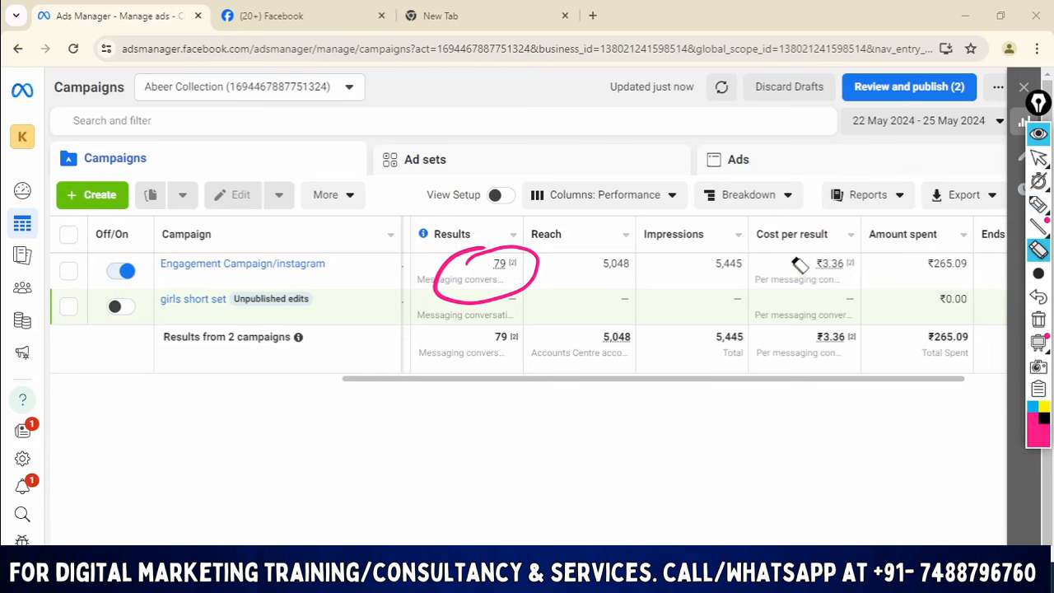
click(1038, 204)
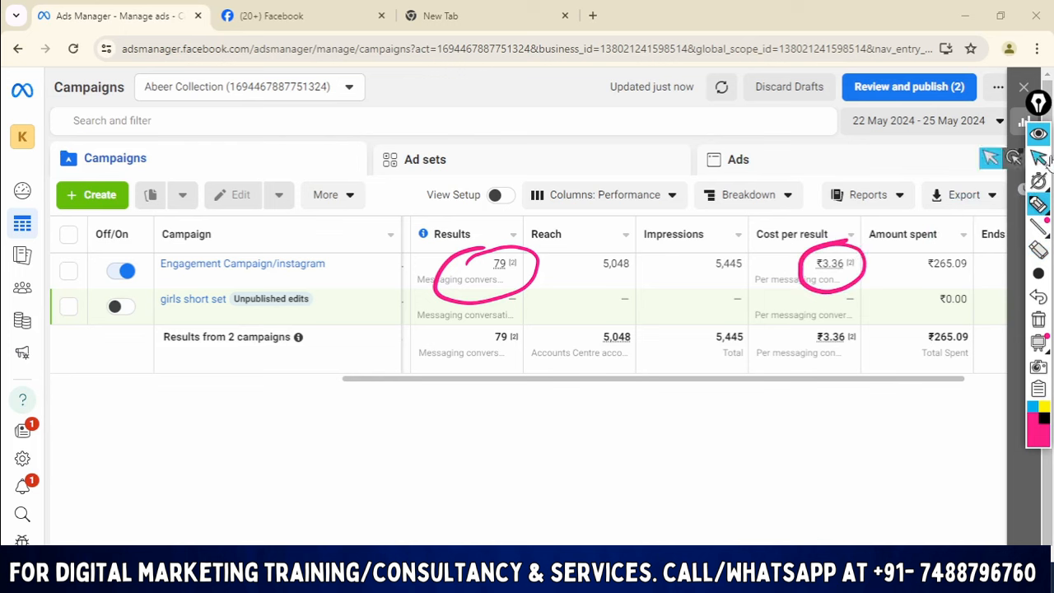
Limit the campaign report's date range to the single day 25 May 2024.
click(1038, 157)
click(894, 128)
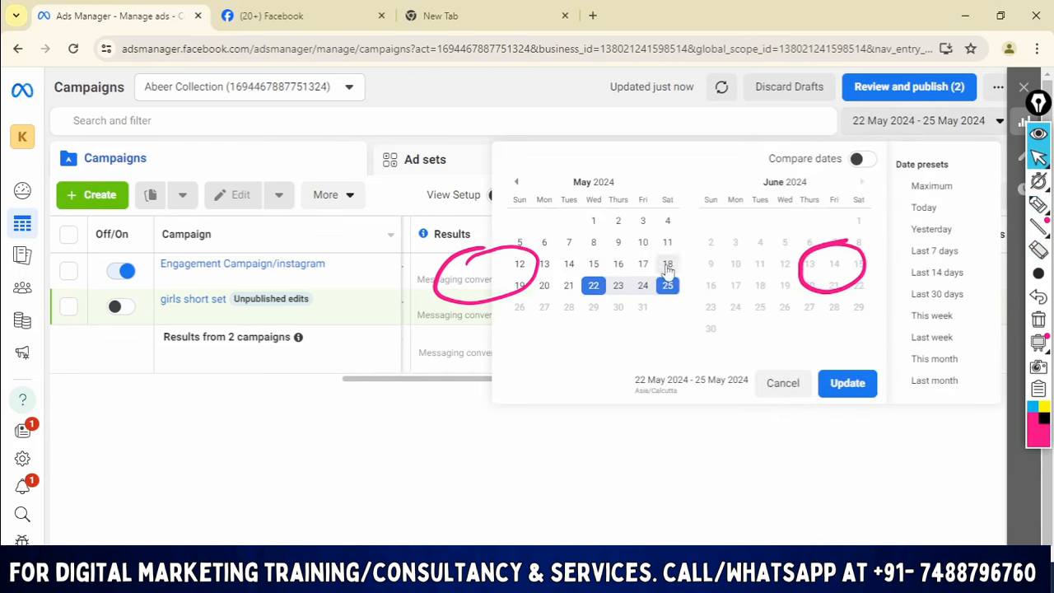
click(667, 285)
click(848, 382)
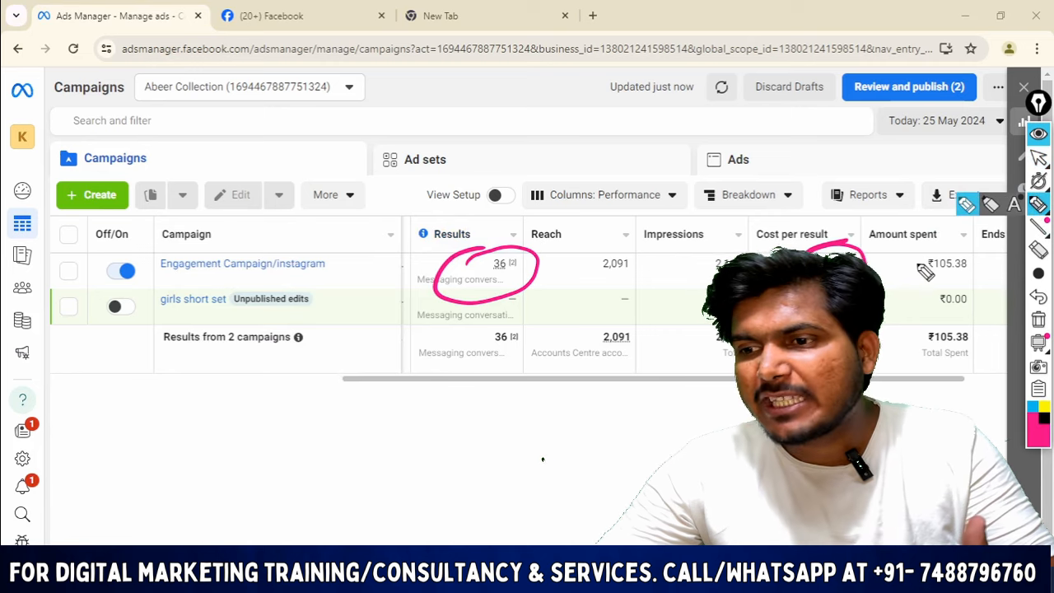
Circle the Amount spent value, the report date and the Results value of the active campaign in pink pen.
mouse_move(912, 263)
mouse_down()
mouse_move(981, 261)
mouse_move(945, 285)
mouse_move(978, 257)
mouse_move(919, 251)
mouse_up()
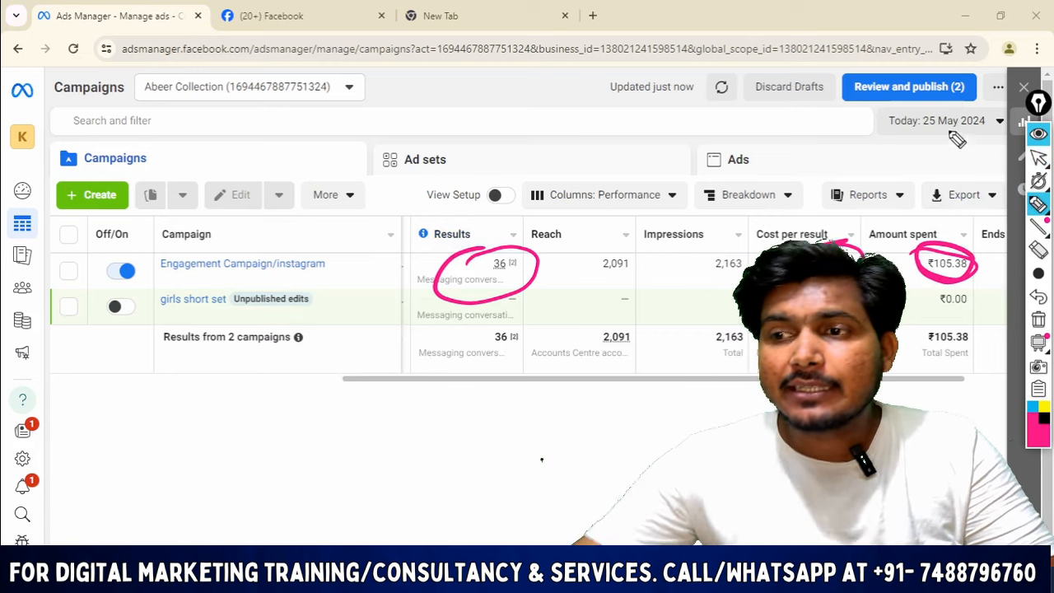
drag(923, 116, 968, 134)
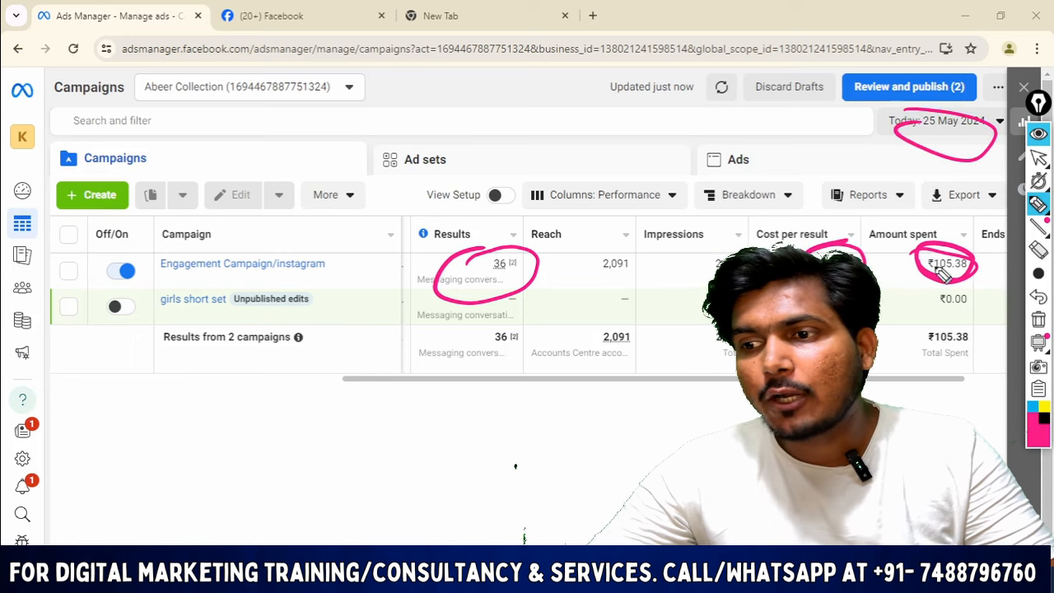
mouse_move(467, 272)
mouse_down()
mouse_move(536, 247)
mouse_move(531, 235)
mouse_up()
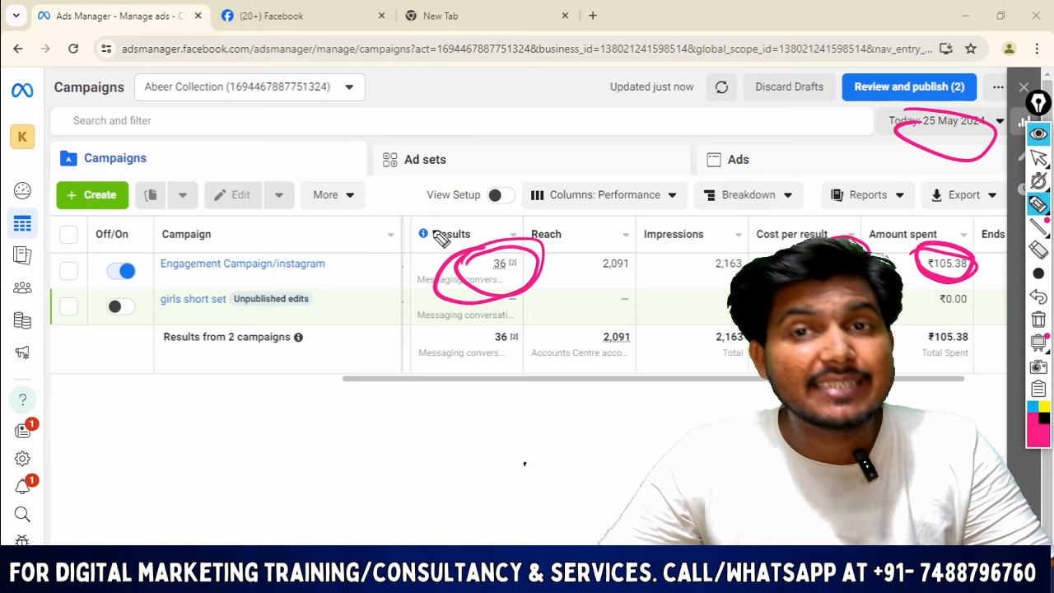
drag(482, 252, 465, 285)
Handwrite a circled "10%" and an underlined "ROAS" in the empty area below the campaign table.
mouse_move(396, 424)
mouse_down()
mouse_move(390, 487)
mouse_move(418, 433)
mouse_up()
drag(491, 402, 458, 457)
drag(387, 494, 557, 424)
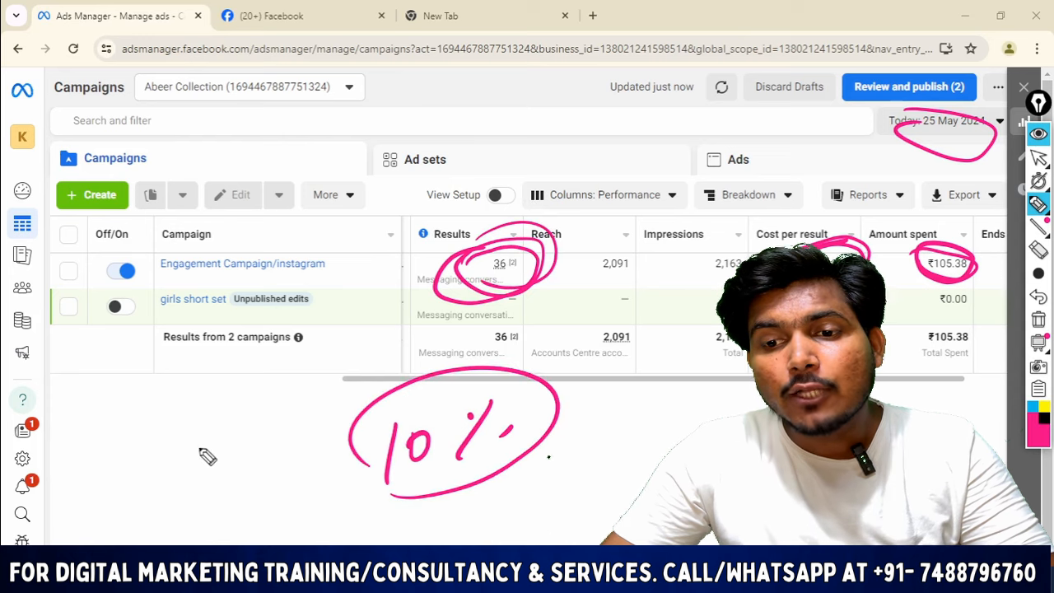
mouse_move(168, 421)
mouse_down()
mouse_move(164, 479)
mouse_move(264, 418)
mouse_up()
drag(284, 362, 293, 405)
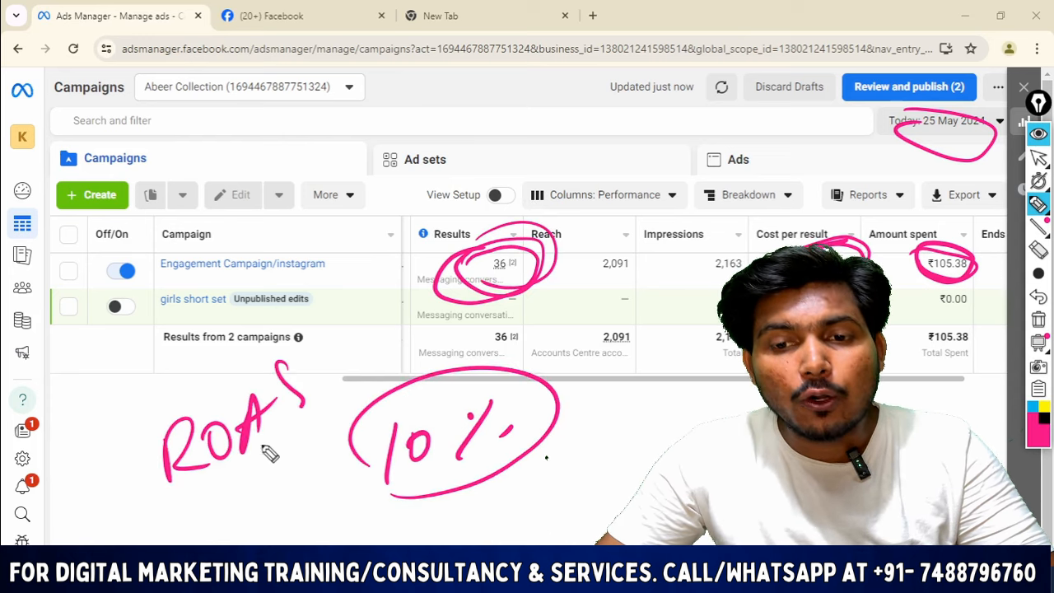
drag(189, 524, 367, 390)
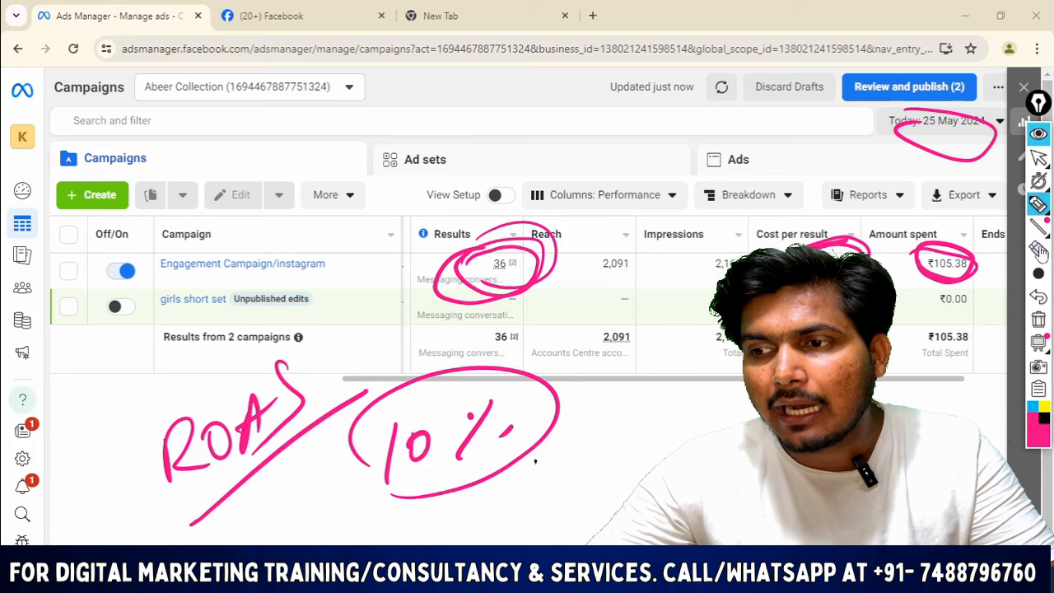
Clear all pen annotations from the screen and switch to the kidsclothes771 Instagram profile.
click(1040, 322)
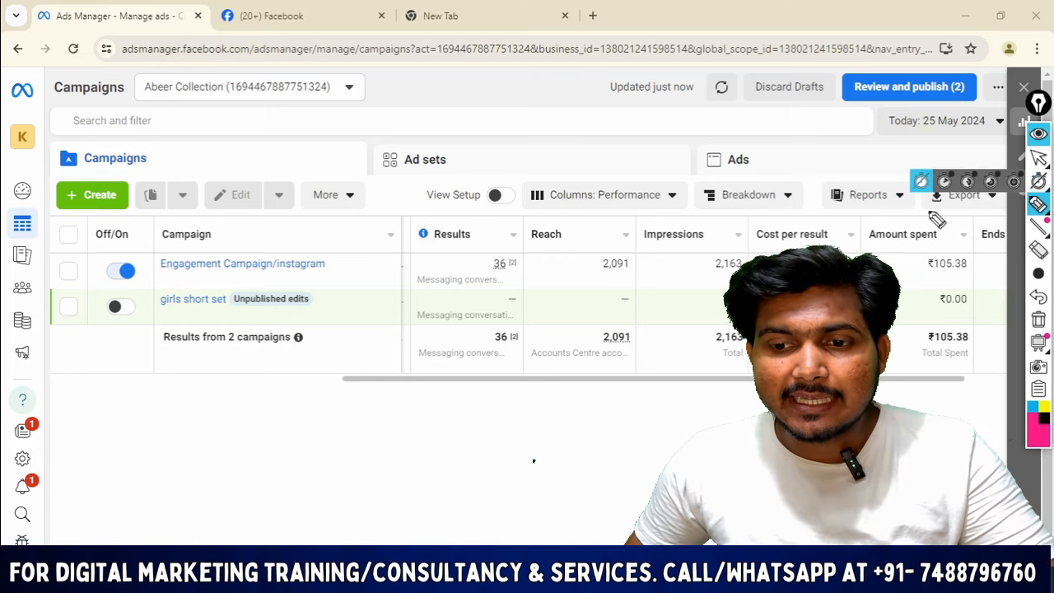
click(1039, 157)
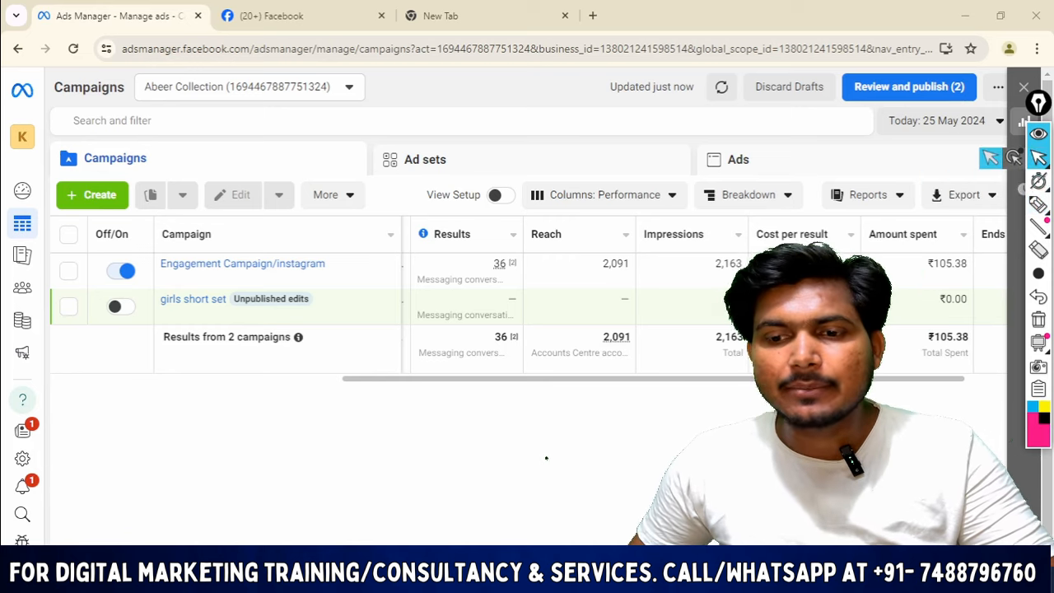
key(alt+Tab)
View the profile's "Girl's shorts set" post and the "Girl's Cotton Printed Night Suit" post, closing the post view at the end.
scroll(614, 189, down, 5)
scroll(617, 219, up, 5)
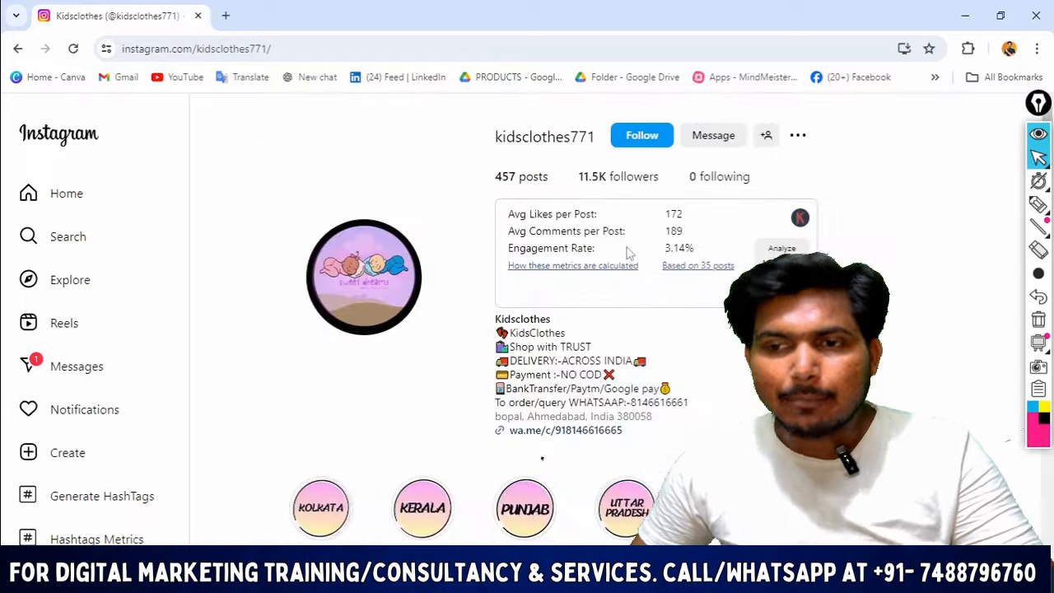
scroll(618, 280, down, 4)
scroll(617, 279, down, 5)
scroll(576, 272, up, 1)
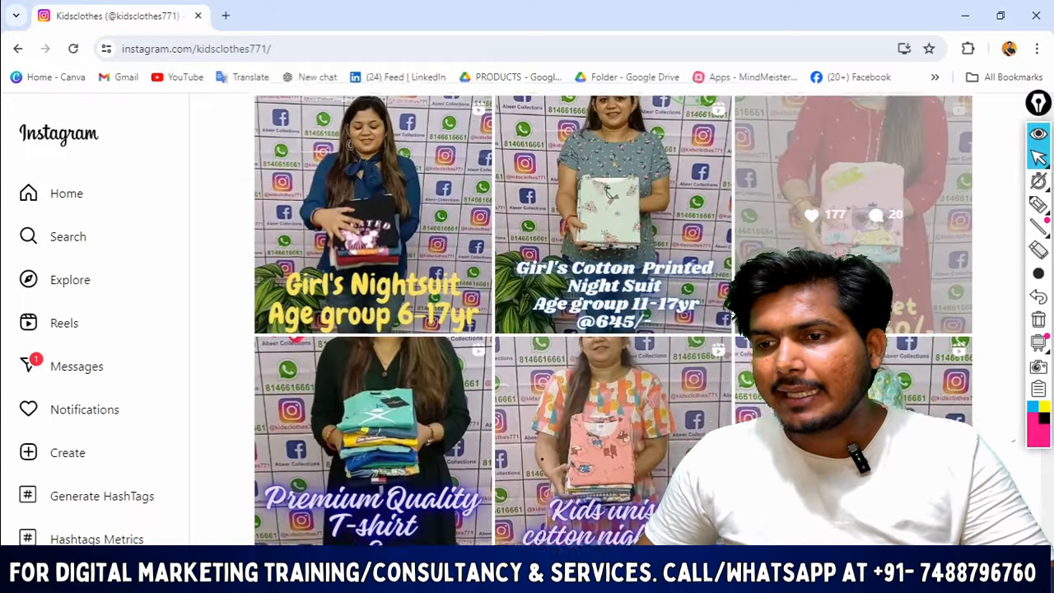
click(484, 265)
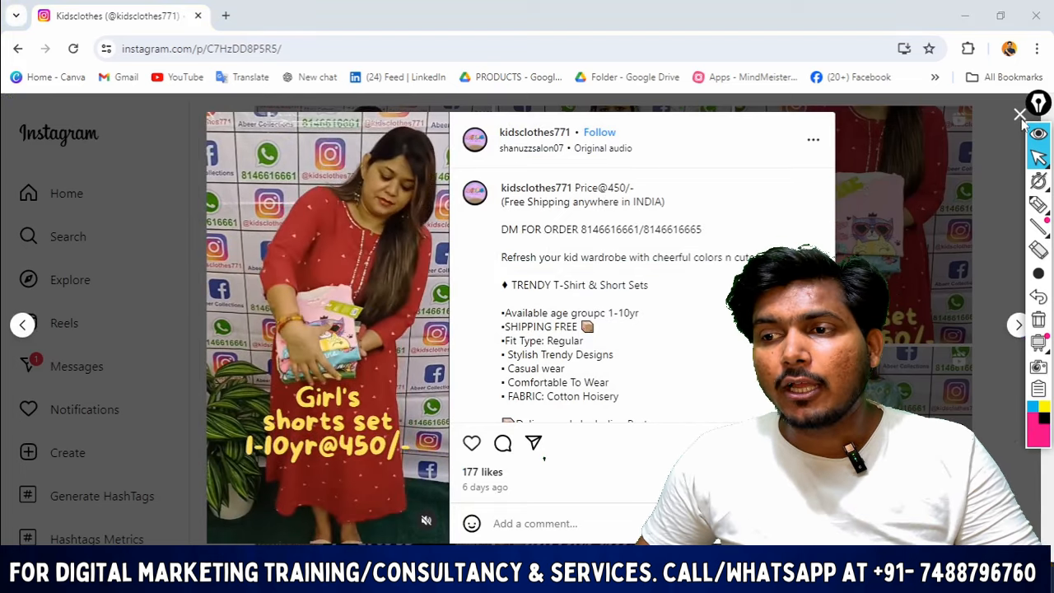
click(23, 324)
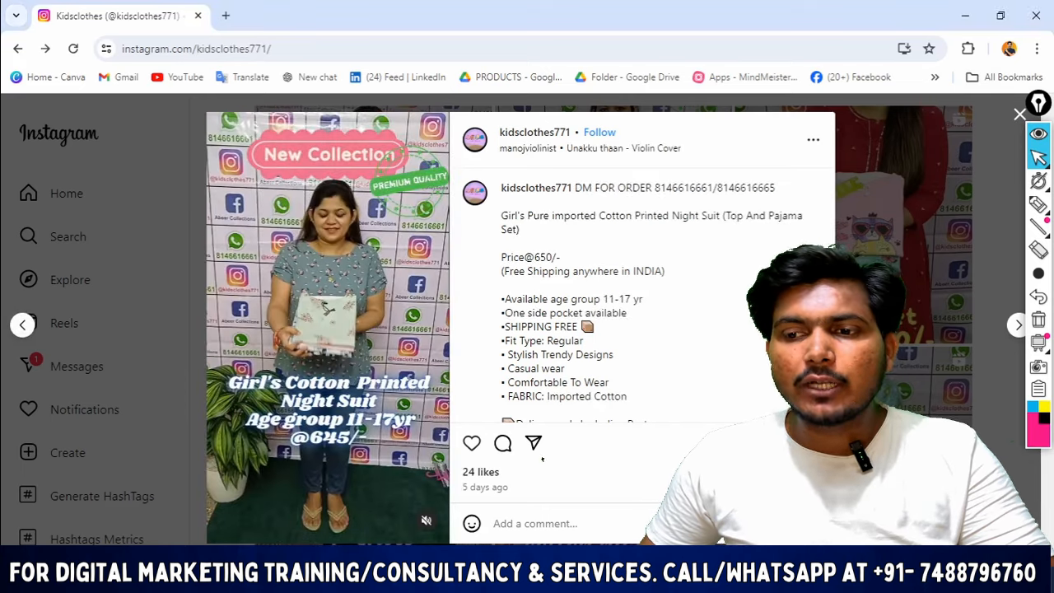
click(904, 290)
Look through the profile's post grid for likes and comments, returning to the profile header.
scroll(626, 247, down, 3)
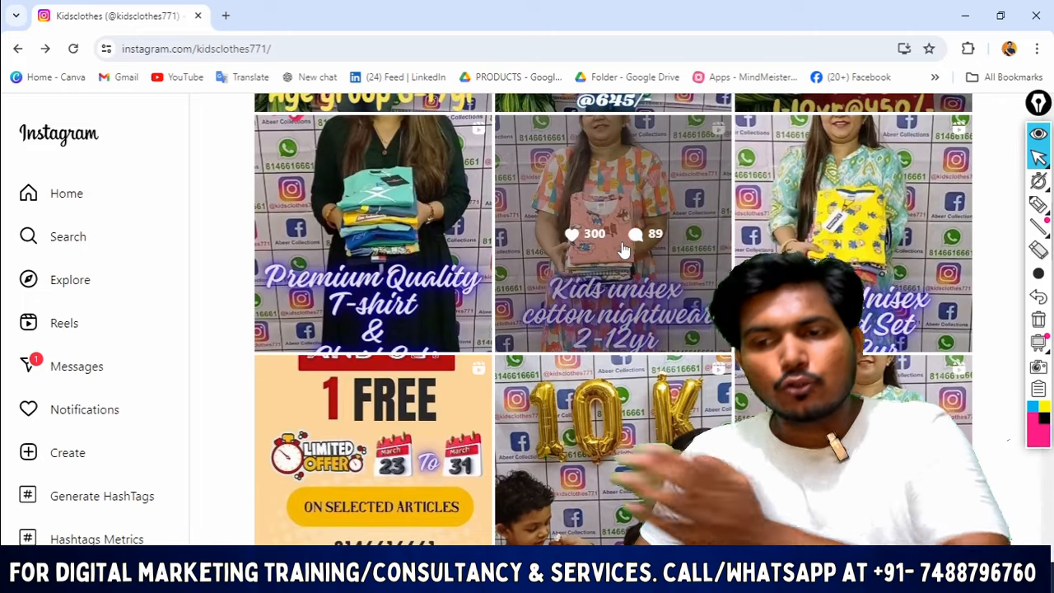
scroll(625, 248, up, 4)
scroll(624, 249, up, 3)
scroll(519, 227, down, 7)
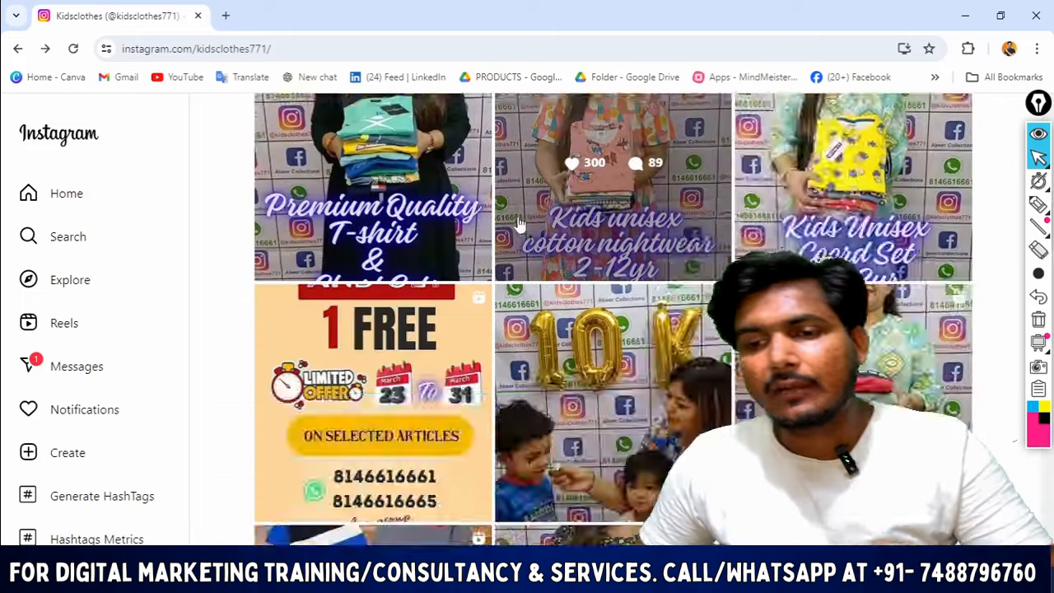
scroll(519, 226, up, 6)
scroll(687, 352, up, 4)
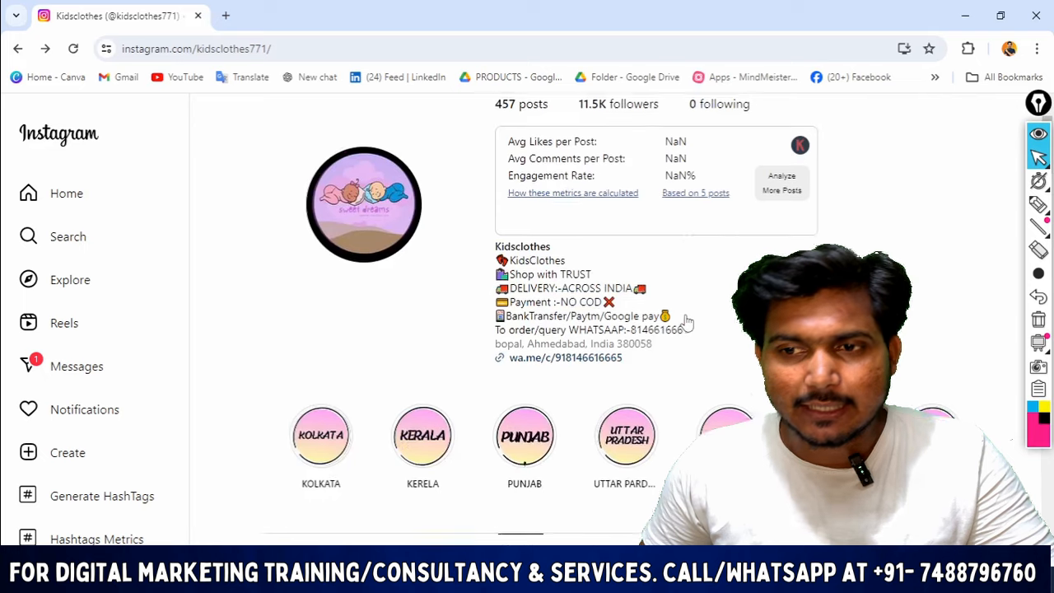
Switch to the empty Miro board and handwrite "Instagram" in red pen with a downward arrow beneath it.
key(alt+Tab)
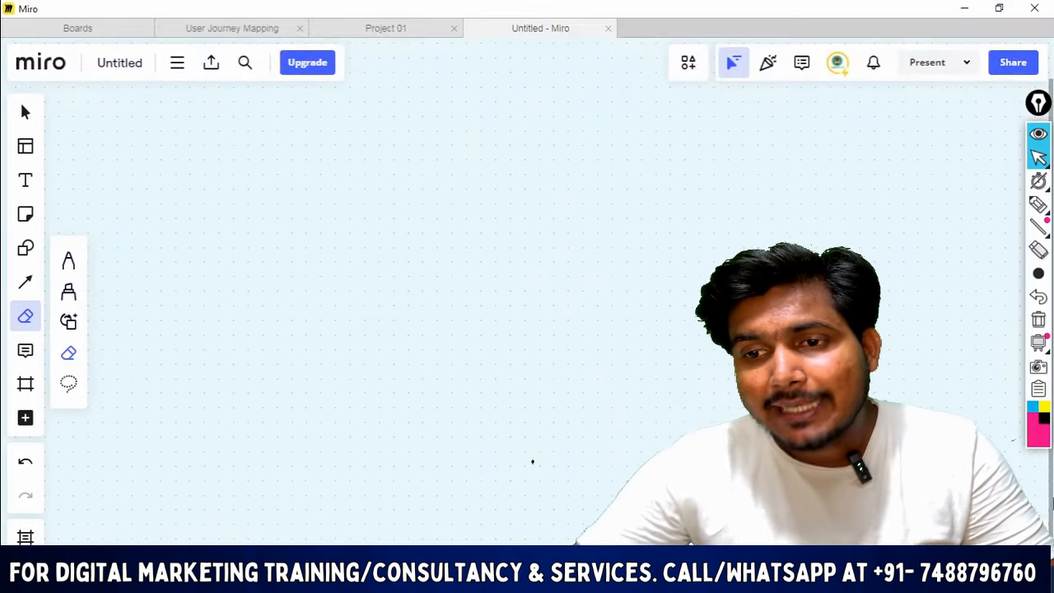
key(p)
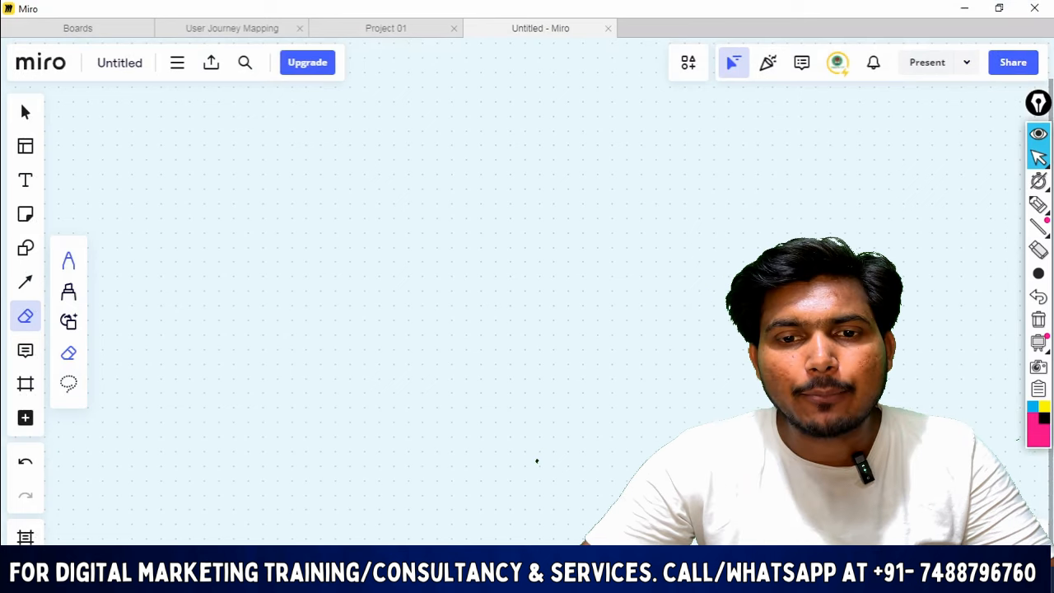
mouse_move(274, 164)
mouse_down()
mouse_move(330, 185)
mouse_move(368, 107)
mouse_move(416, 120)
mouse_move(581, 92)
mouse_up()
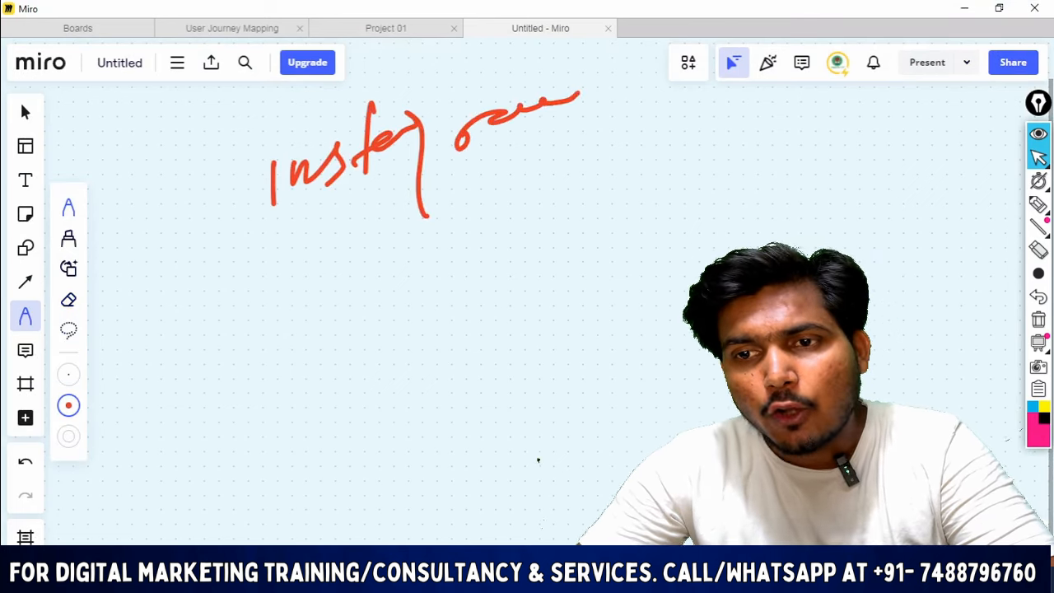
drag(375, 194, 375, 234)
mouse_move(351, 227)
mouse_down()
mouse_move(372, 247)
mouse_move(397, 204)
mouse_up()
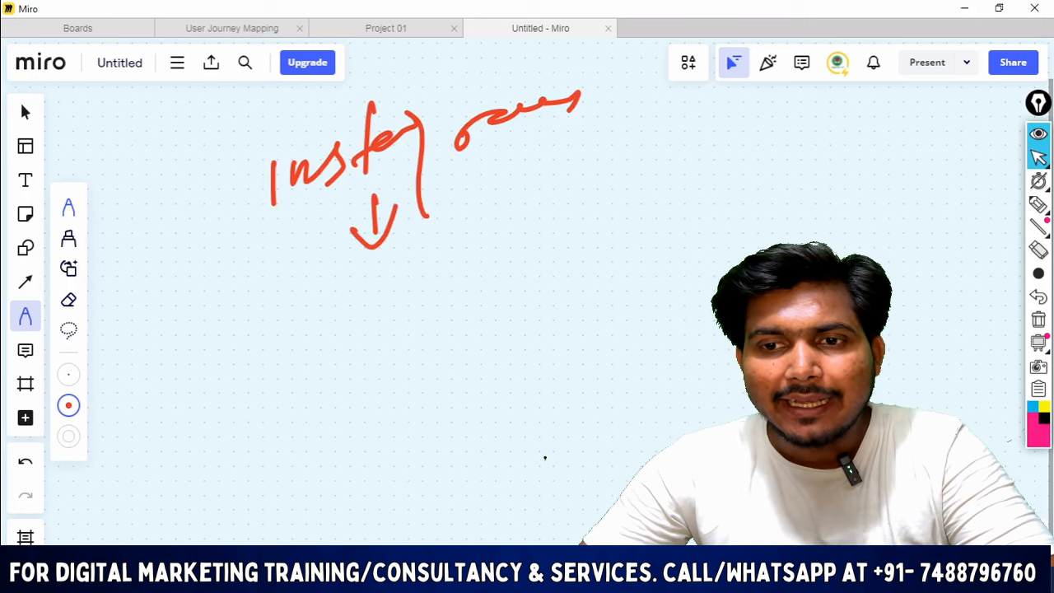
Handwrite "projects" below the arrow and link it with a dash to the handwritten label "FB Ads".
drag(265, 318, 264, 380)
mouse_move(267, 340)
mouse_down()
mouse_move(311, 295)
mouse_move(328, 301)
mouse_move(332, 340)
mouse_up()
drag(377, 245, 372, 357)
mouse_move(361, 301)
mouse_down()
mouse_move(409, 280)
mouse_move(458, 216)
mouse_move(466, 271)
mouse_up()
drag(517, 240, 606, 221)
drag(682, 186, 664, 252)
drag(676, 193, 713, 176)
mouse_move(693, 210)
mouse_down()
mouse_move(713, 202)
mouse_move(723, 217)
mouse_up()
drag(741, 171, 721, 217)
mouse_move(826, 204)
mouse_down()
mouse_move(866, 164)
mouse_move(926, 145)
mouse_move(901, 206)
mouse_up()
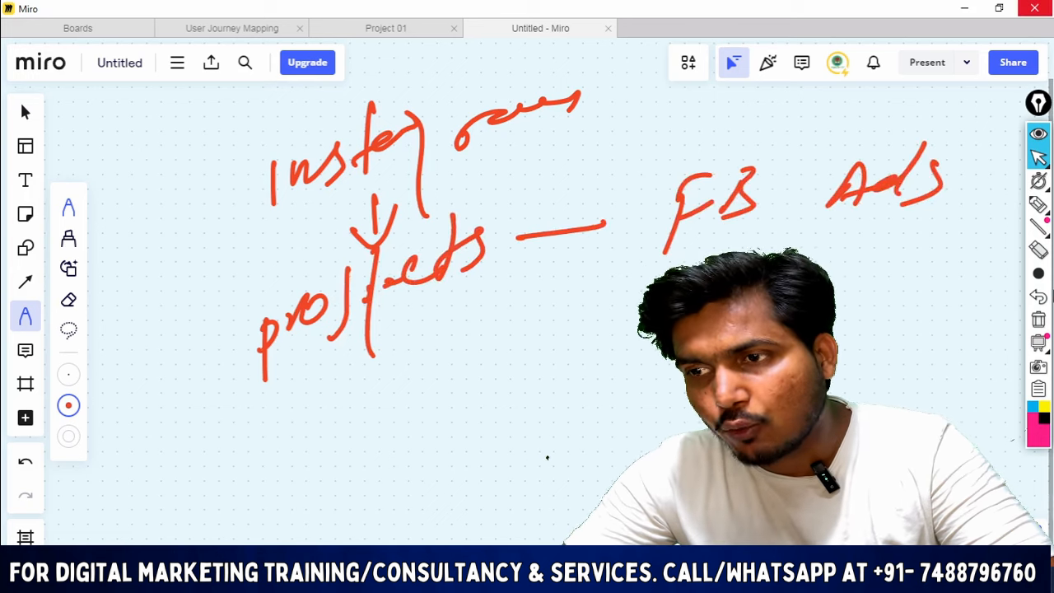
Draw a downward arrow below "projects" and handwrite another red label slanting upward beneath it.
mouse_move(467, 313)
mouse_down()
mouse_move(472, 367)
mouse_move(489, 341)
mouse_up()
drag(441, 427, 442, 470)
drag(459, 446, 477, 445)
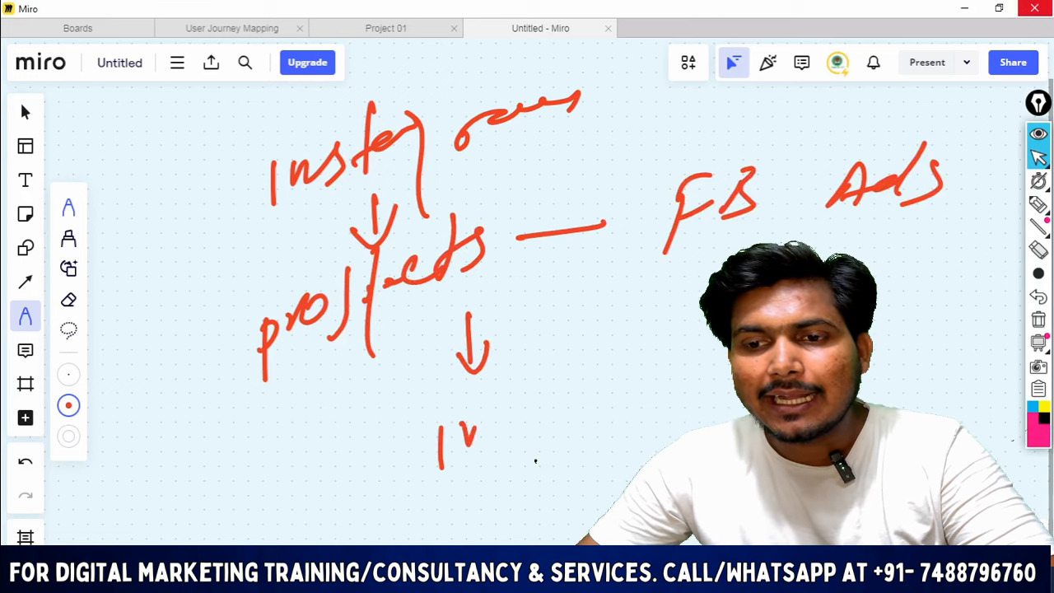
drag(512, 408, 499, 437)
mouse_move(539, 364)
mouse_down()
mouse_move(535, 410)
mouse_move(573, 404)
mouse_up()
drag(652, 320, 644, 379)
drag(625, 332, 657, 376)
drag(682, 293, 673, 340)
drag(708, 384, 586, 433)
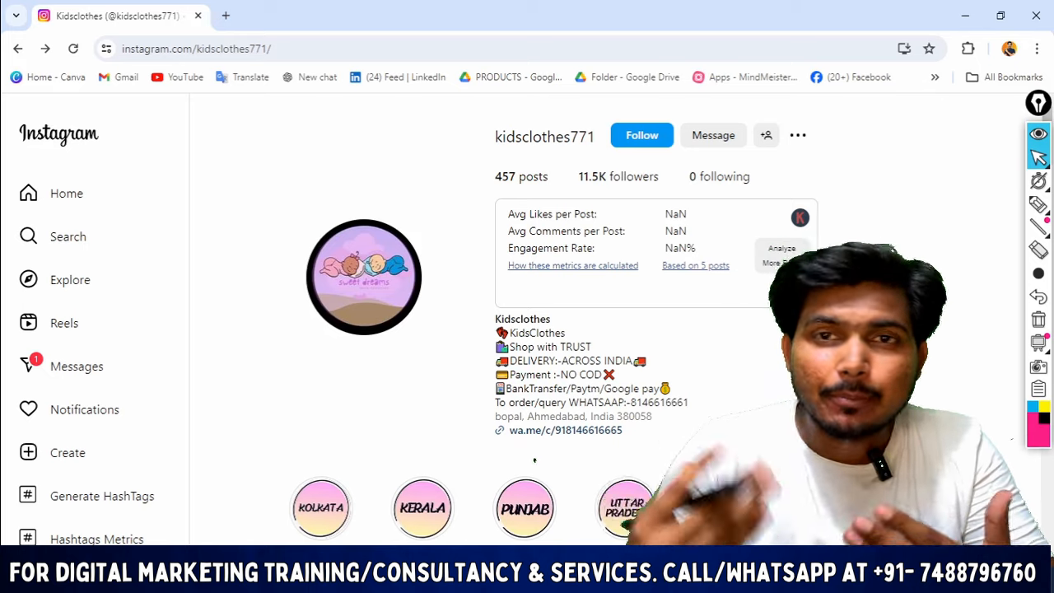
Look through the kidsclothes771 profile's bio, highlights and post grid, checking likes and comments on the posts.
scroll(489, 527, down, 2)
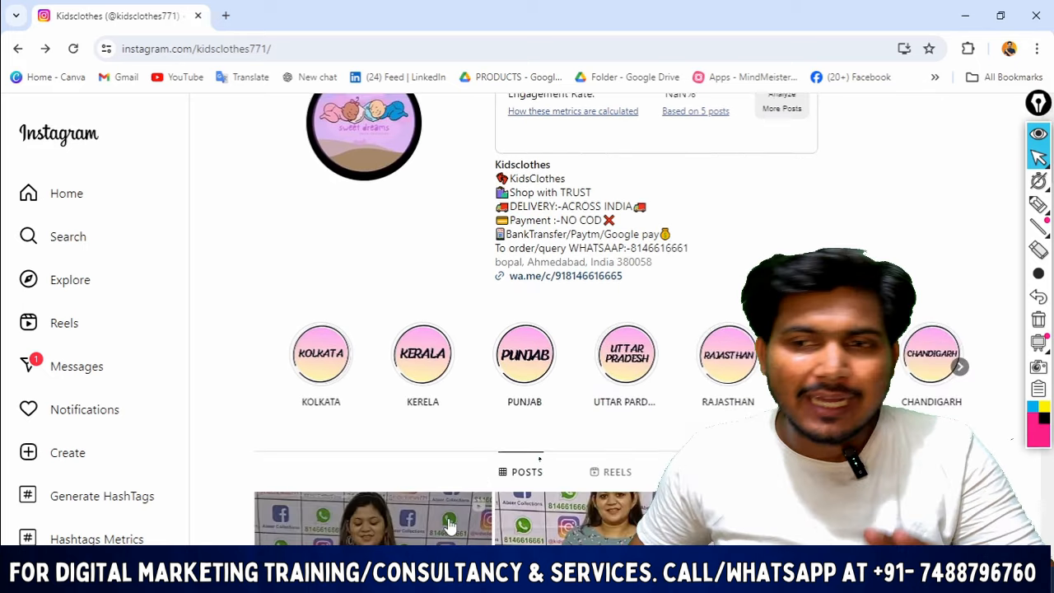
scroll(449, 526, down, 15)
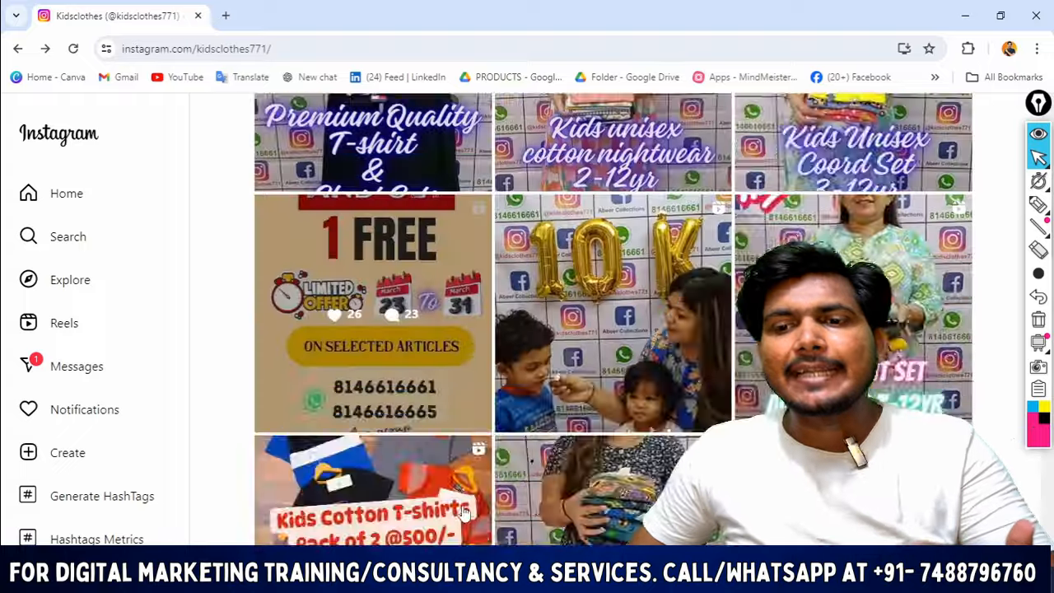
scroll(489, 462, up, 15)
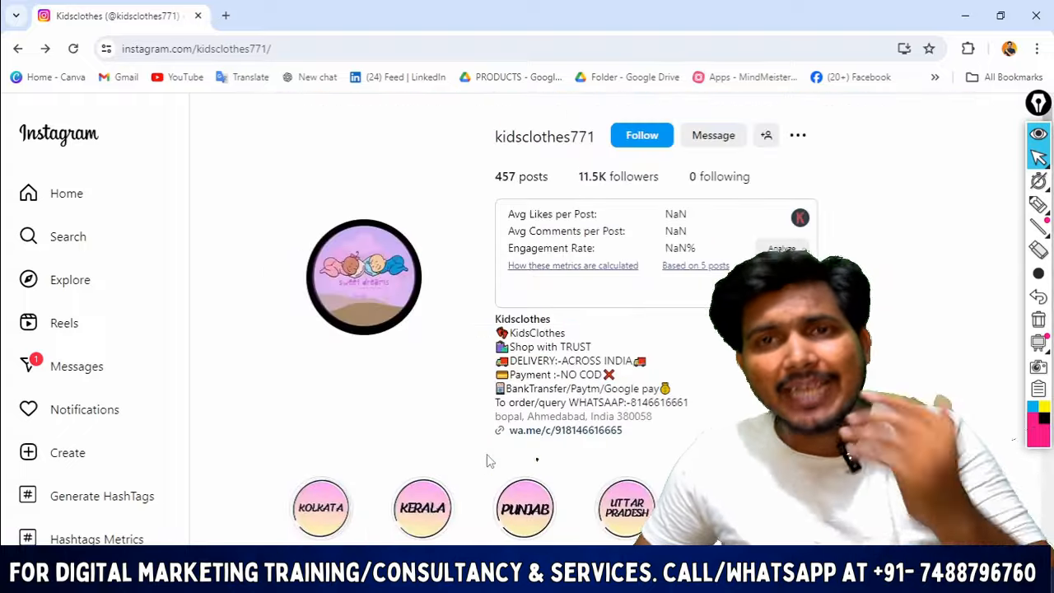
scroll(489, 463, down, 10)
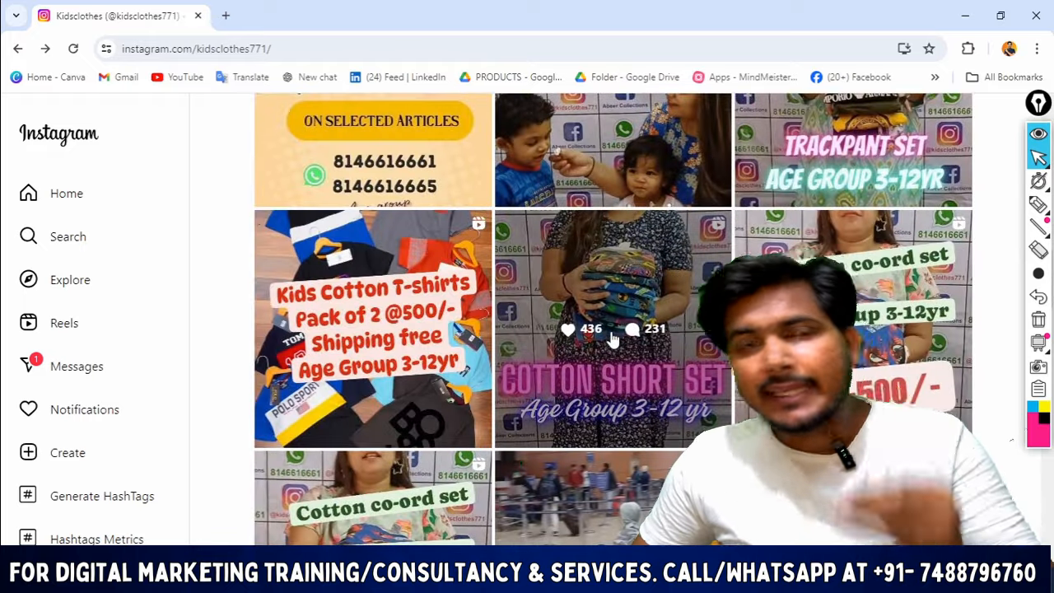
scroll(614, 343, up, 10)
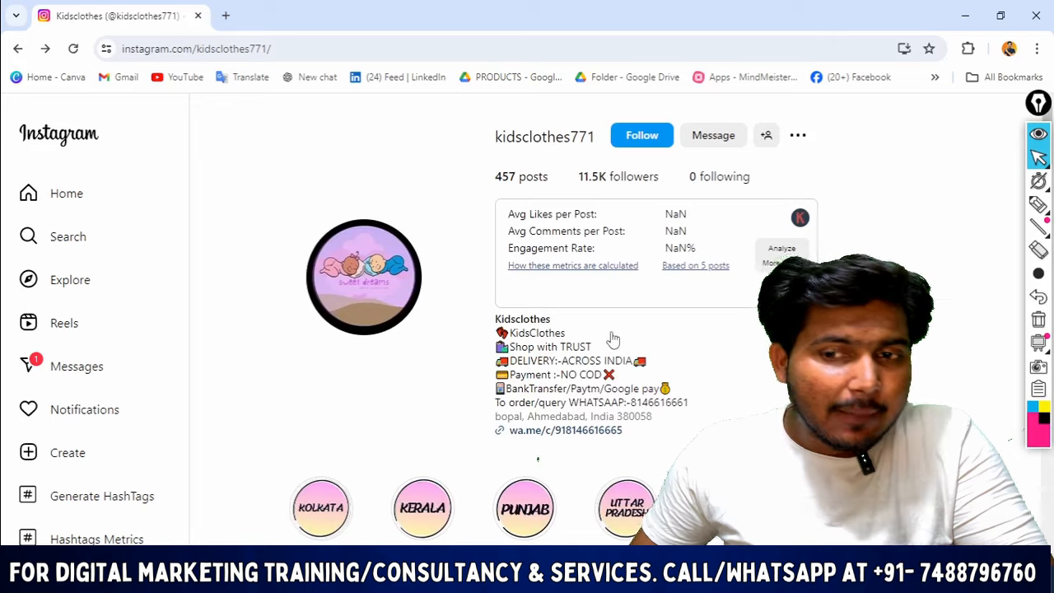
scroll(613, 340, down, 5)
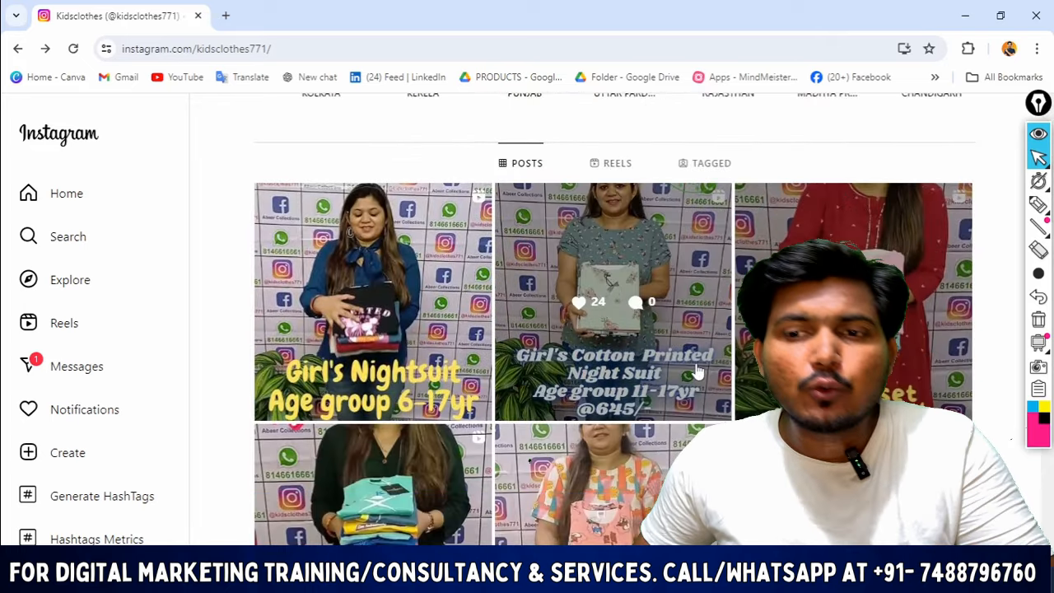
scroll(691, 395, up, 4)
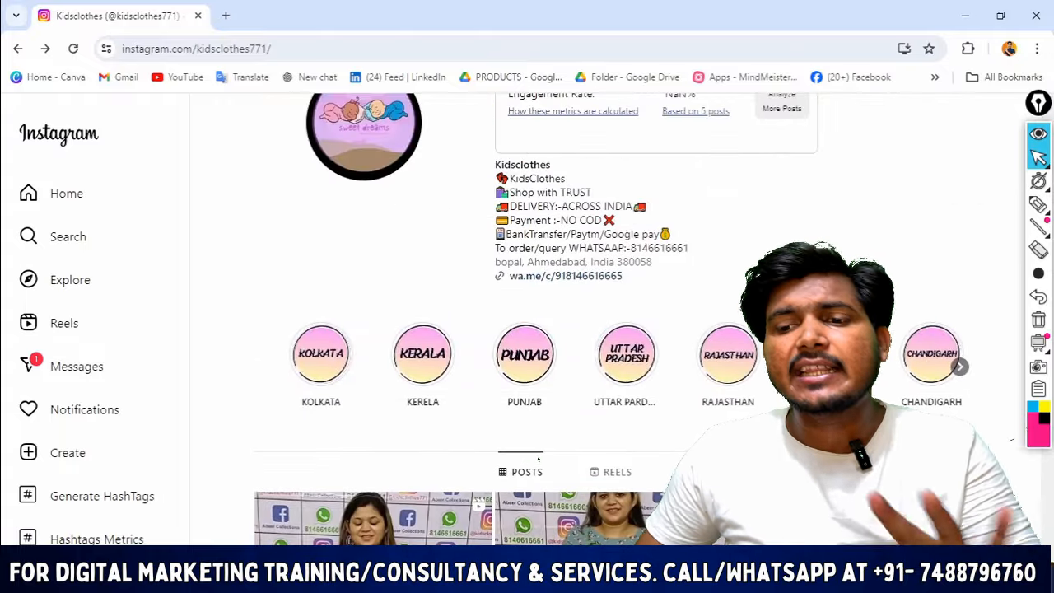
Switch to the empty Miro board and handwrite "child – 3-12" in red pen with an underline beneath it.
key(alt+Tab)
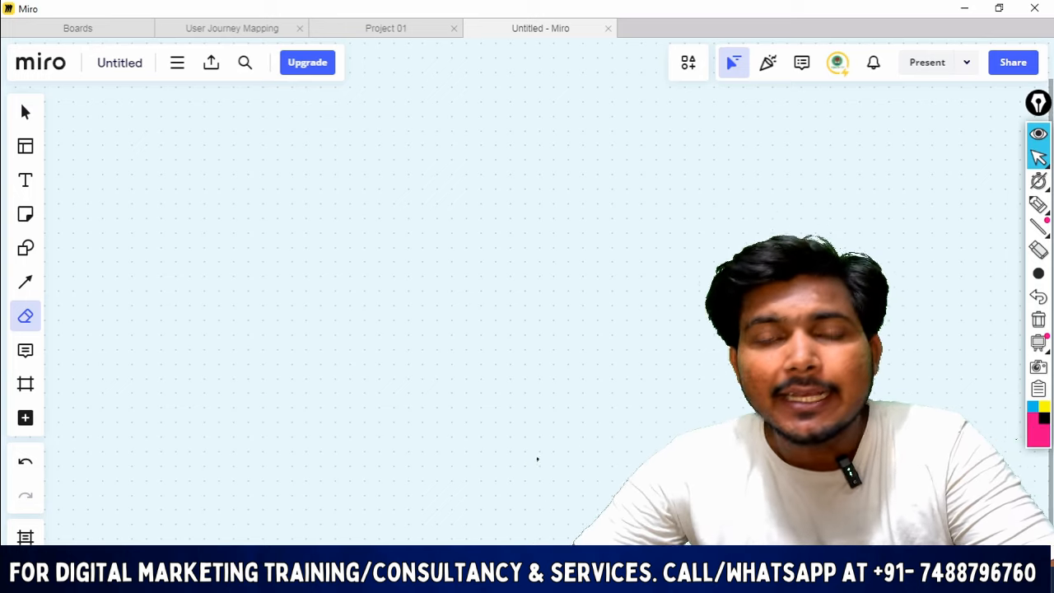
click(26, 316)
click(68, 207)
drag(198, 186, 198, 226)
drag(186, 255, 459, 143)
Handwrite "parent – 3-12" below the child line and underline the word "parent".
mouse_move(209, 294)
mouse_down()
mouse_move(214, 359)
mouse_move(373, 200)
mouse_move(367, 267)
mouse_up()
mouse_move(340, 252)
mouse_down()
mouse_move(398, 224)
mouse_move(442, 222)
mouse_up()
mouse_move(510, 183)
mouse_down()
mouse_move(531, 179)
mouse_move(517, 217)
mouse_up()
mouse_move(550, 197)
mouse_down()
mouse_move(580, 187)
mouse_move(598, 198)
mouse_up()
drag(623, 157, 699, 171)
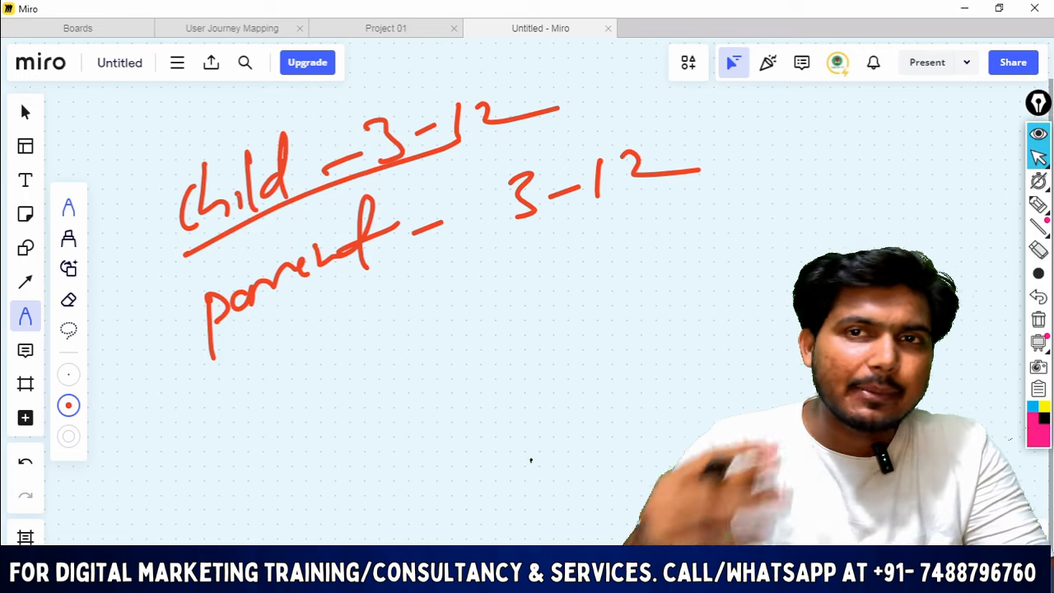
drag(187, 364, 497, 210)
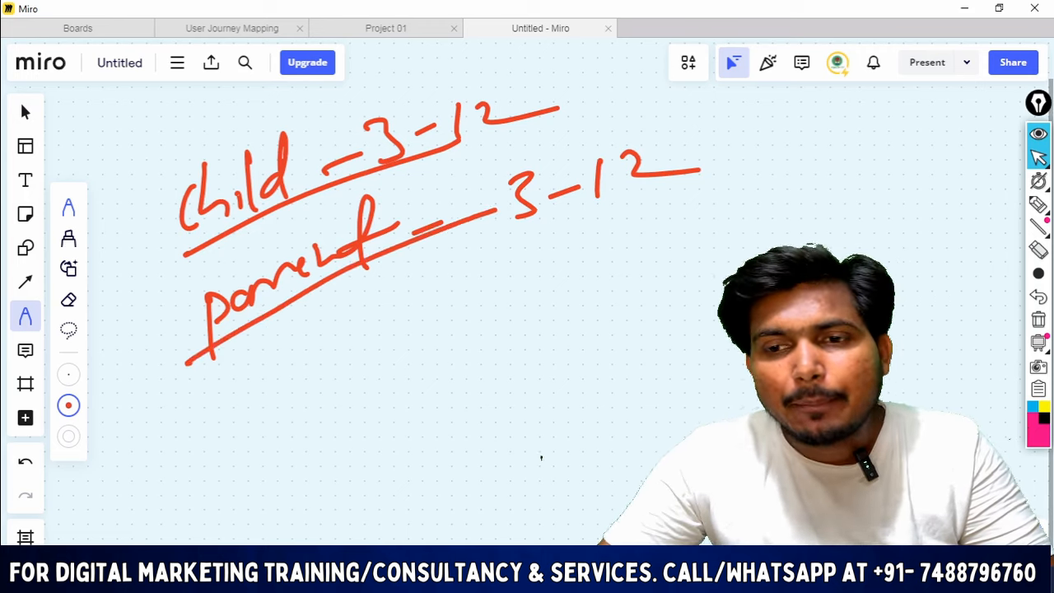
Handwrite "Location – India" below the parent line and underline "India".
drag(230, 378, 236, 442)
mouse_move(265, 394)
mouse_down()
mouse_move(263, 420)
mouse_move(277, 404)
mouse_up()
mouse_move(295, 387)
mouse_down()
mouse_move(306, 404)
mouse_move(336, 390)
mouse_up()
drag(336, 320, 347, 387)
mouse_move(338, 373)
mouse_down()
mouse_move(367, 349)
mouse_move(411, 351)
mouse_up()
drag(374, 336, 484, 314)
mouse_move(537, 272)
mouse_down()
mouse_move(530, 315)
mouse_move(580, 306)
mouse_move(614, 243)
mouse_up()
mouse_move(626, 284)
mouse_down()
mouse_move(650, 296)
mouse_move(677, 284)
mouse_up()
drag(496, 364, 668, 305)
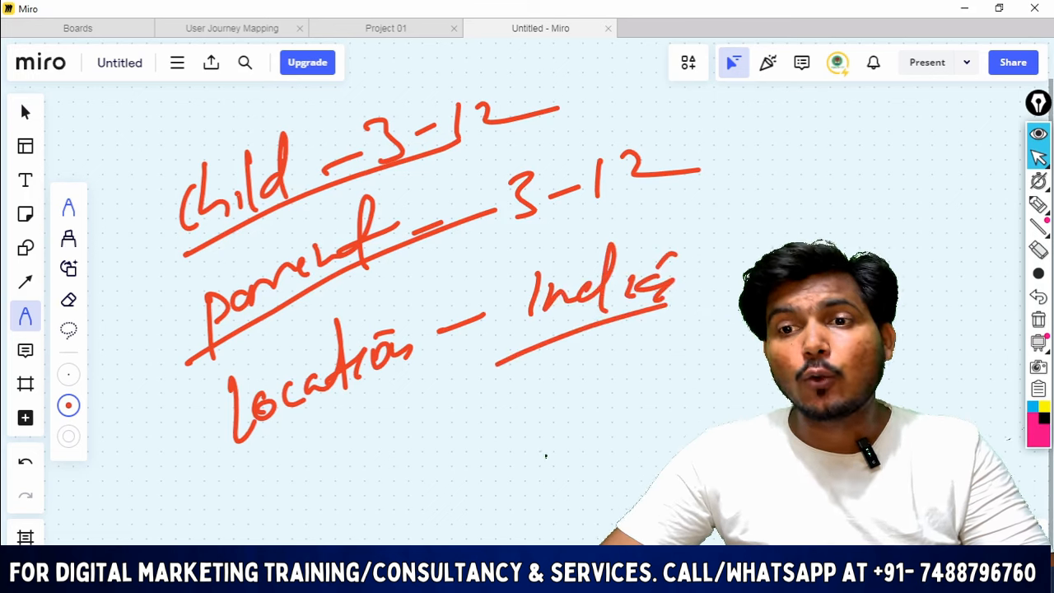
Circle the parent line's "3-12" and add a slash followed by "specific" after "India".
mouse_move(509, 156)
mouse_down()
mouse_move(575, 133)
mouse_move(734, 190)
mouse_move(513, 148)
mouse_up()
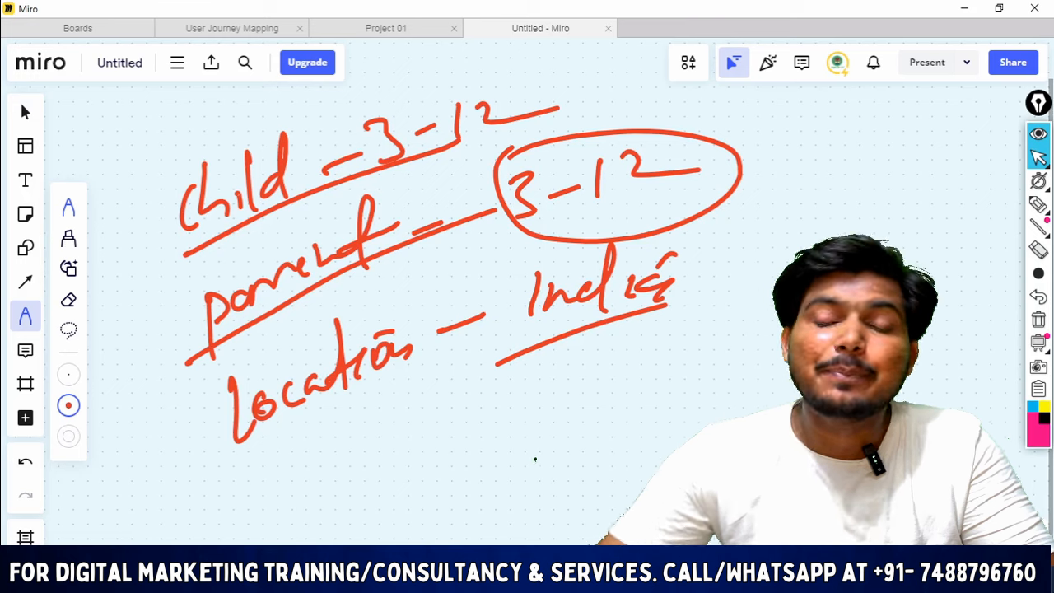
drag(734, 231, 666, 337)
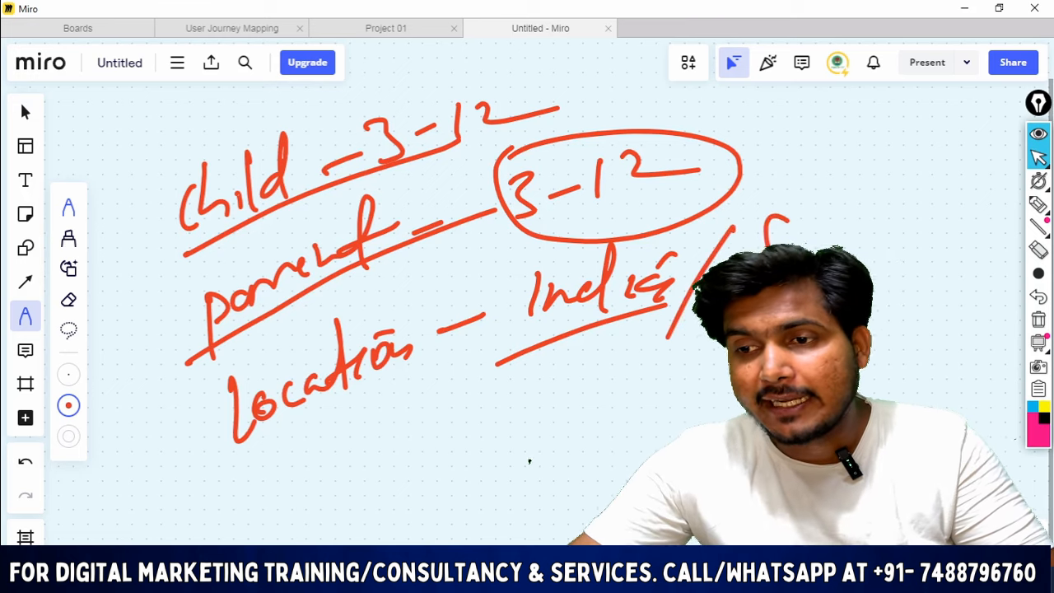
drag(911, 220, 938, 238)
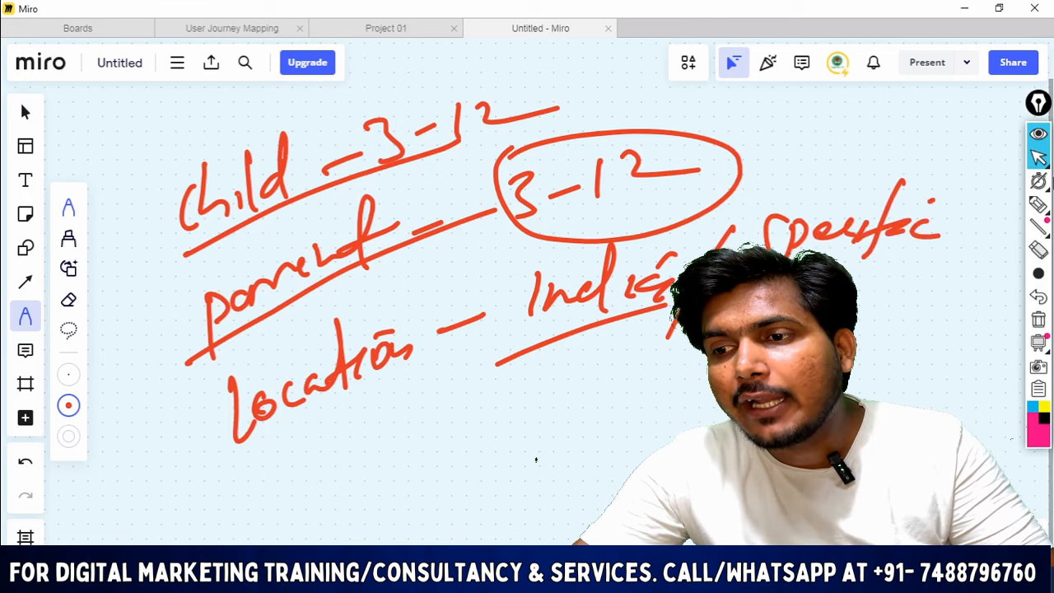
click(931, 201)
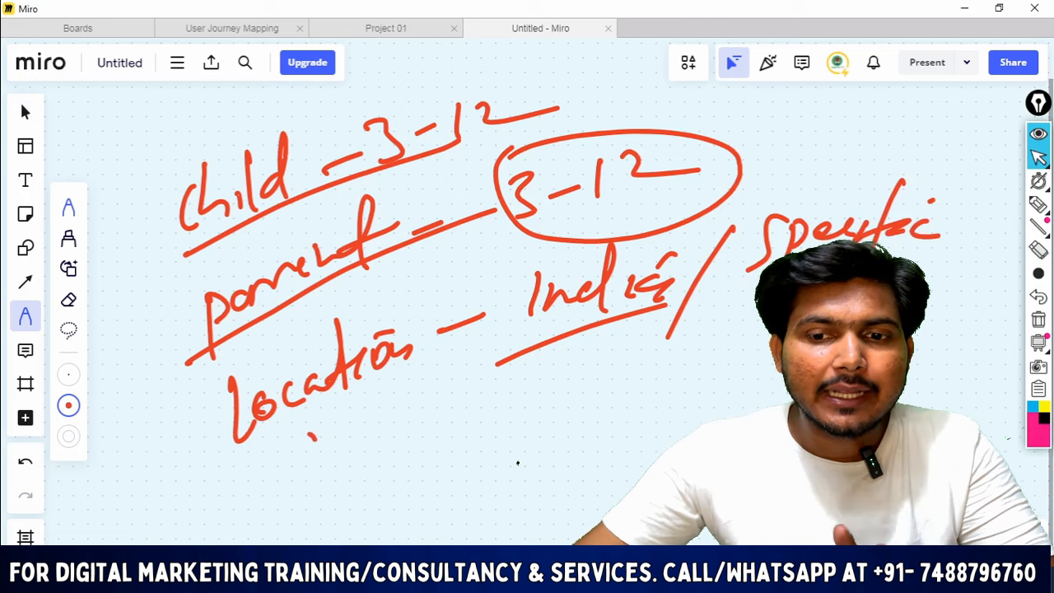
Handwrite "Gender = women" below the location line and emphasize "women" with strokes around it.
drag(313, 439, 318, 485)
drag(323, 461, 405, 436)
drag(421, 415, 463, 421)
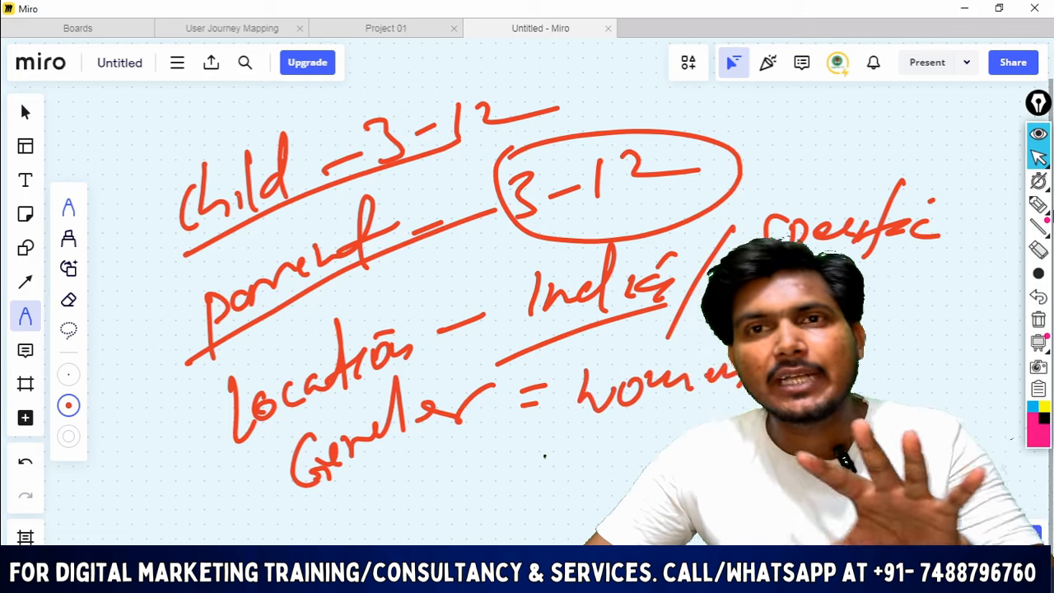
drag(584, 365, 733, 332)
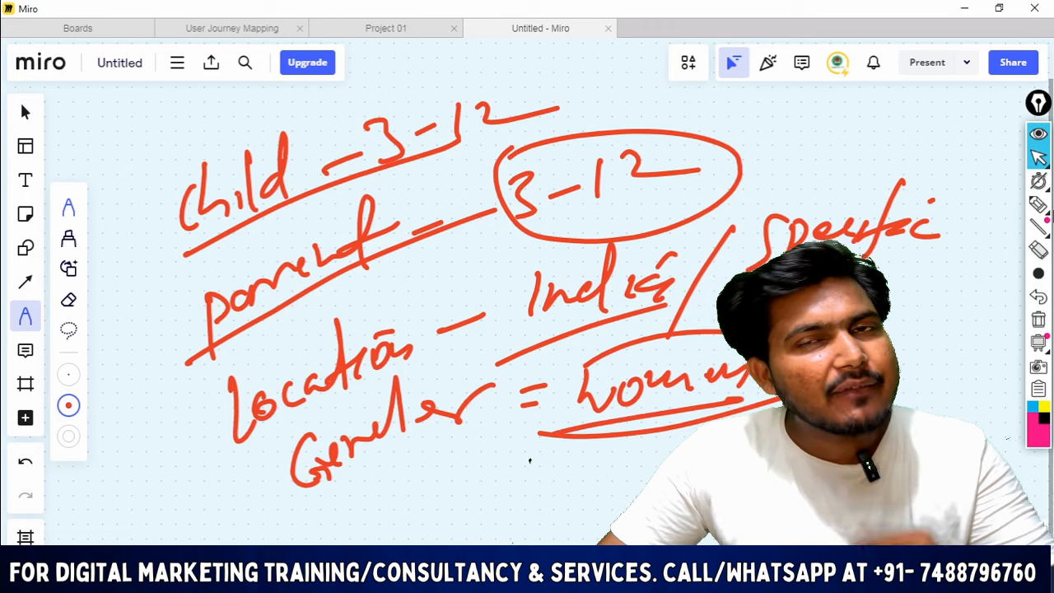
mouse_move(169, 183)
mouse_down()
mouse_move(148, 227)
mouse_move(239, 541)
mouse_up()
Switch to the browser, view the Abeer collections Facebook page and open Meta Business Suite from it.
key(super+s)
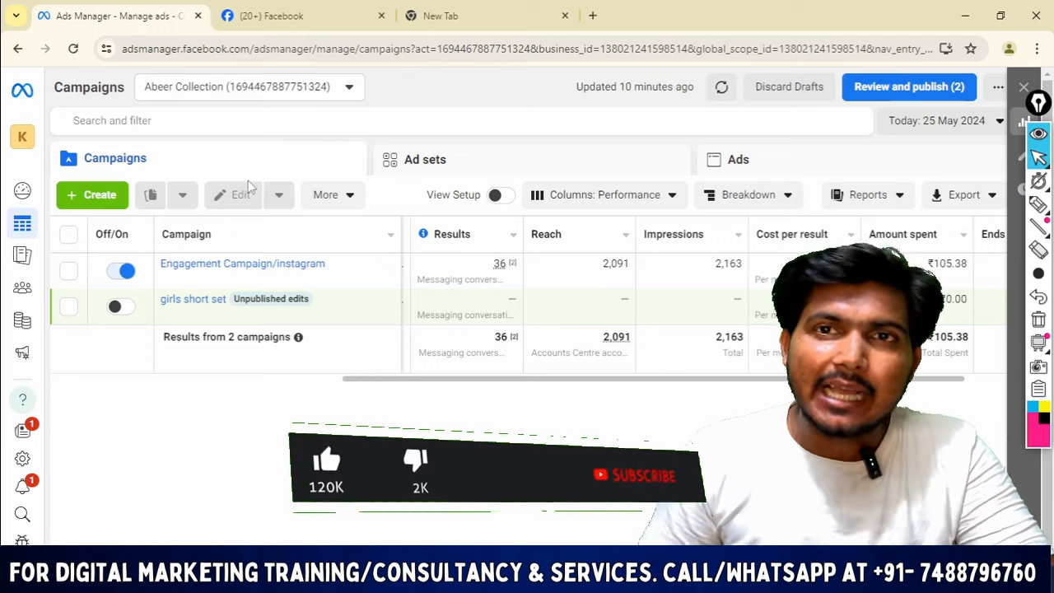
click(247, 15)
scroll(359, 311, down, 2)
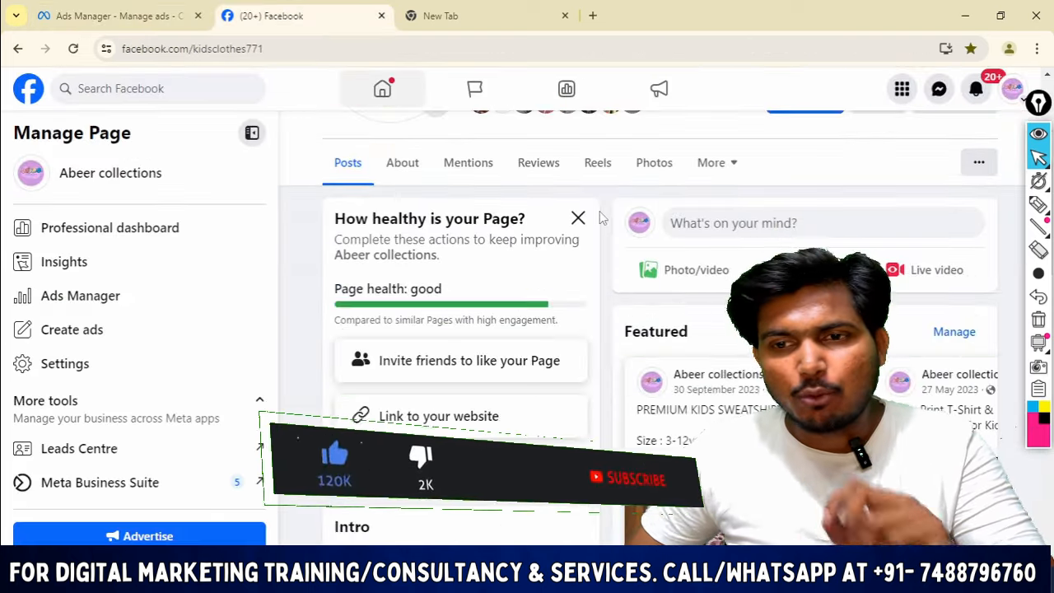
scroll(360, 311, up, 5)
scroll(360, 311, down, 4)
click(113, 486)
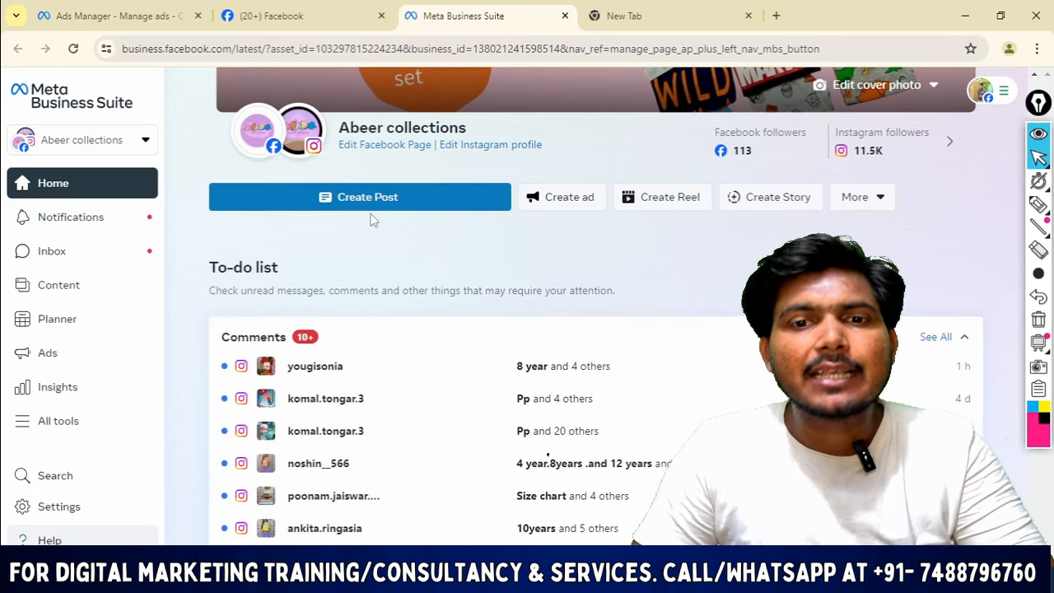
Open the inbox's Instagram messages and look through the list of customer conversations, returning to the newest ones.
click(76, 260)
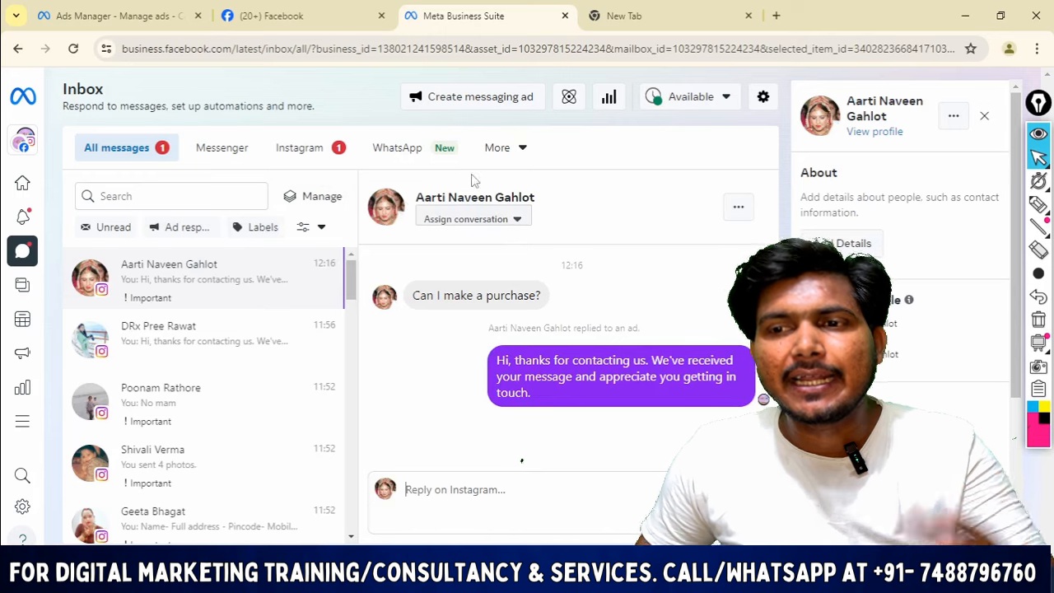
click(318, 147)
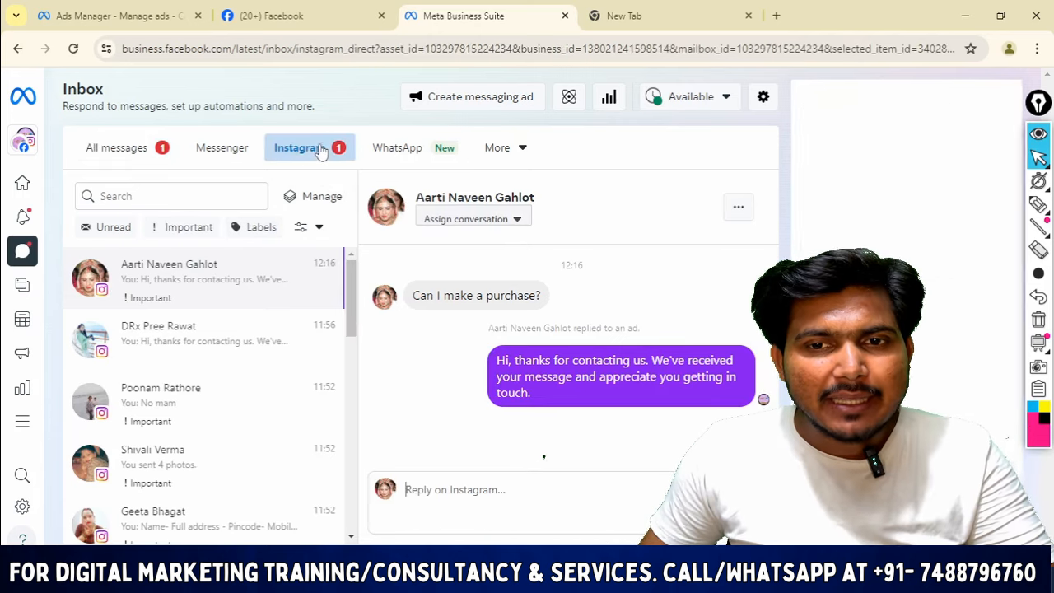
scroll(193, 354, down, 4)
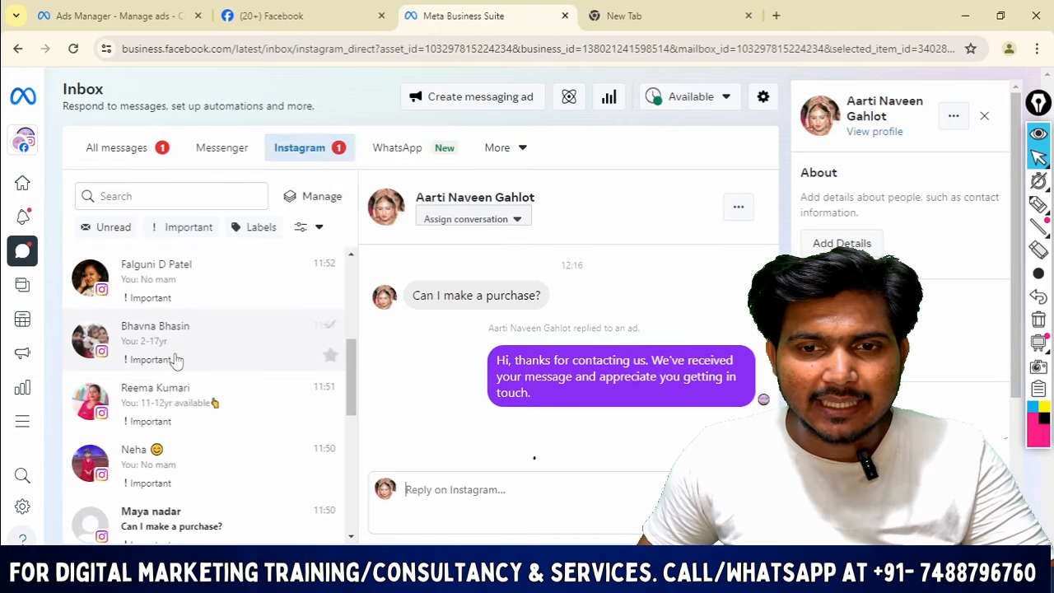
scroll(177, 362, up, 2)
scroll(185, 346, up, 2)
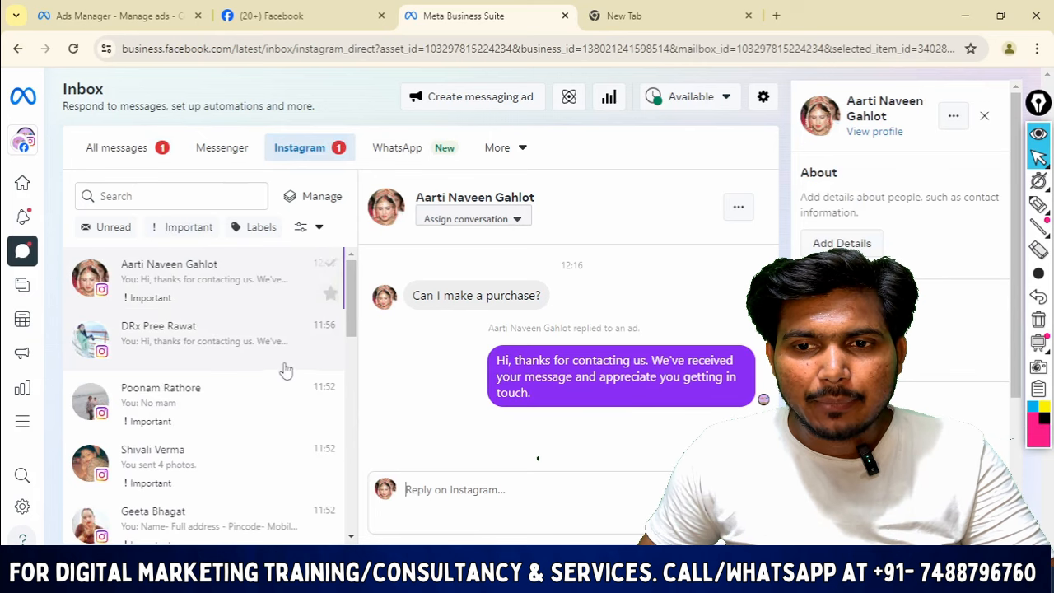
scroll(317, 328, down, 3)
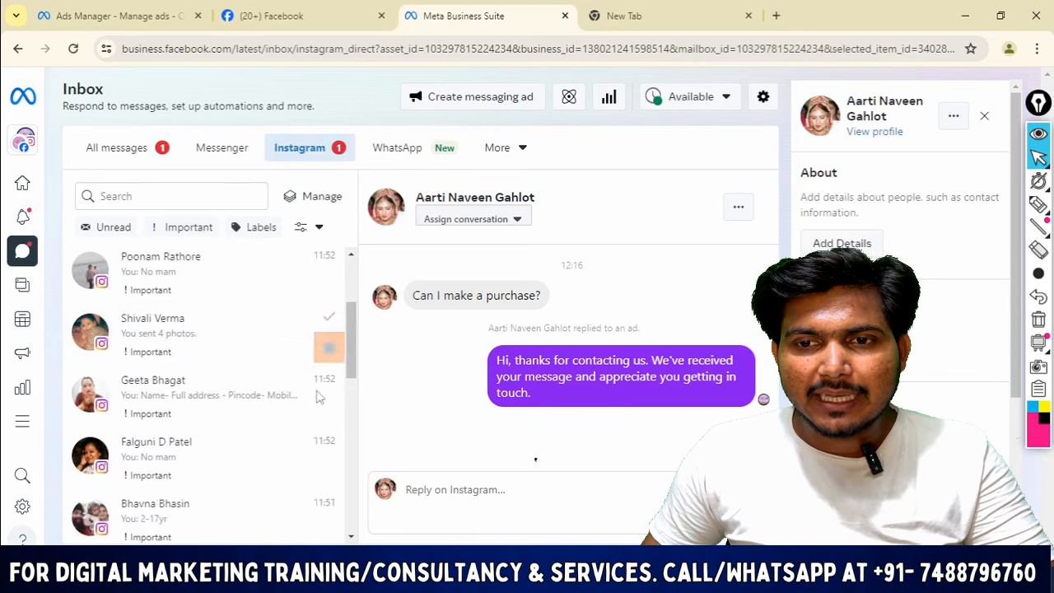
scroll(164, 371, down, 3)
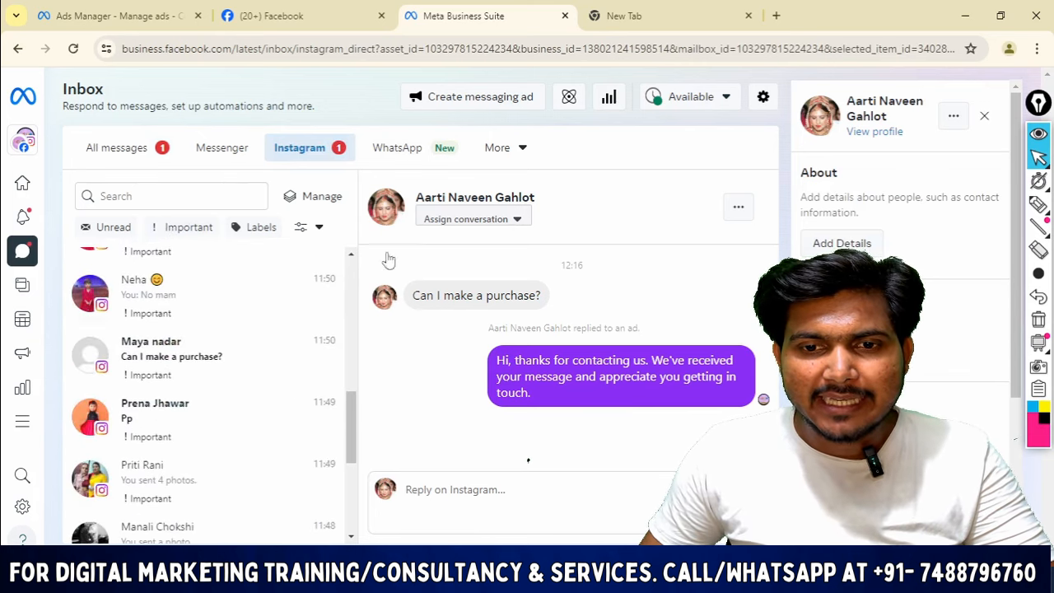
scroll(205, 358, down, 3)
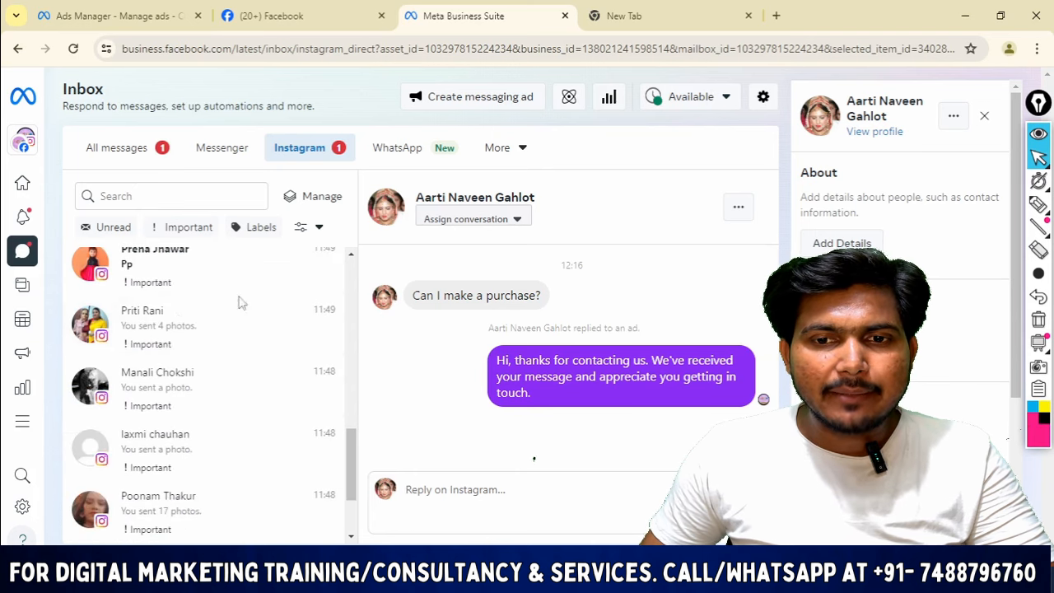
scroll(208, 340, down, 2)
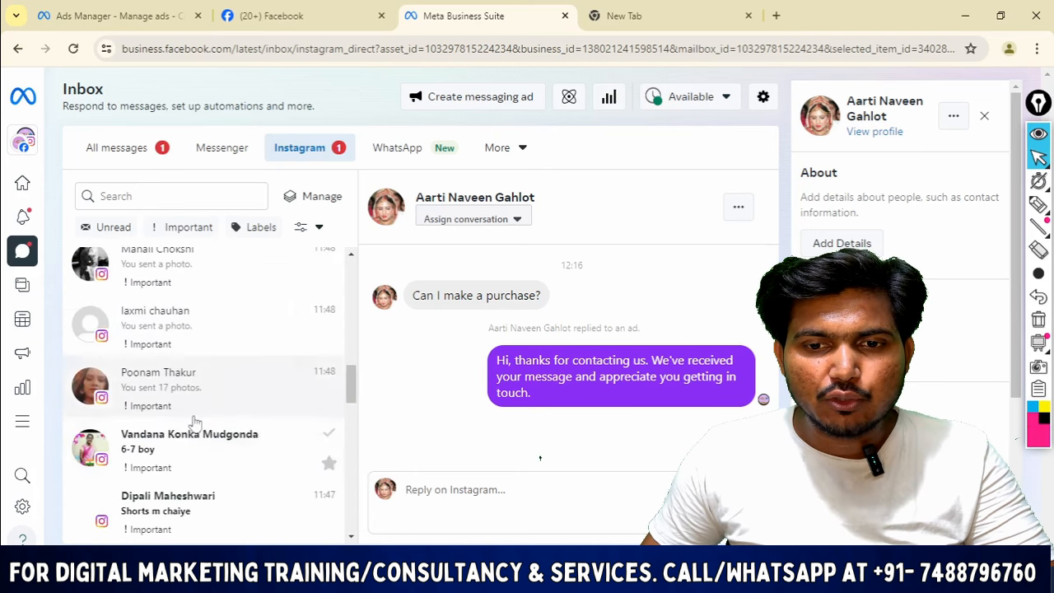
scroll(142, 365, down, 1)
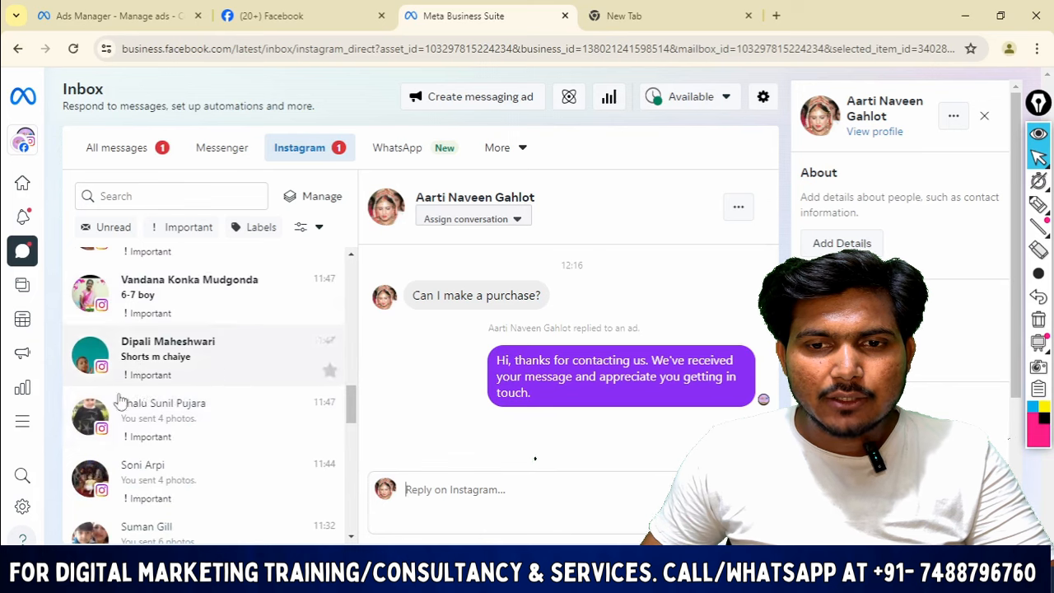
scroll(206, 368, down, 2)
scroll(206, 368, down, 10)
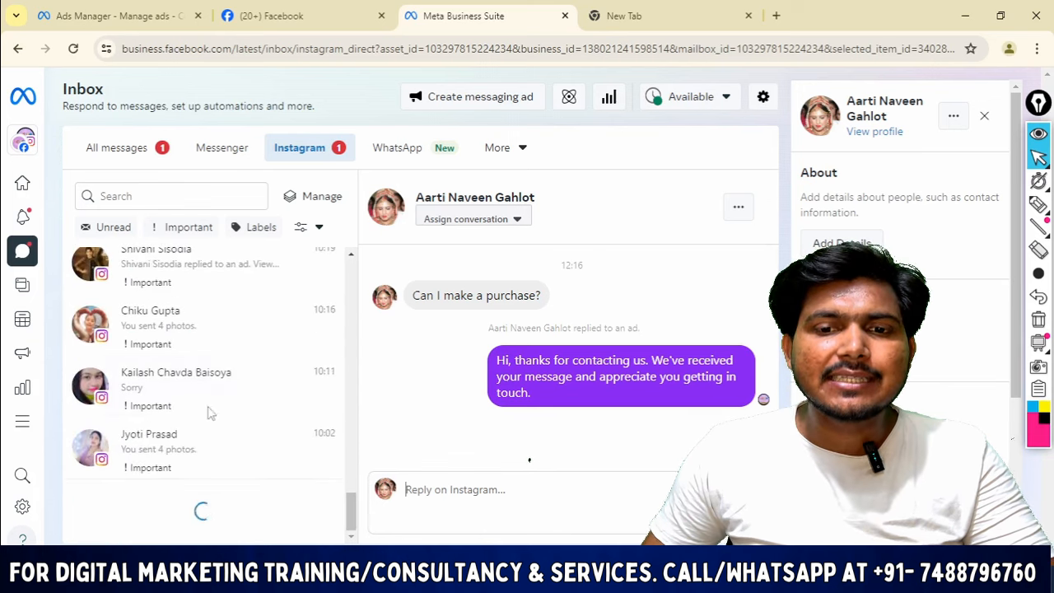
scroll(208, 434, up, 10)
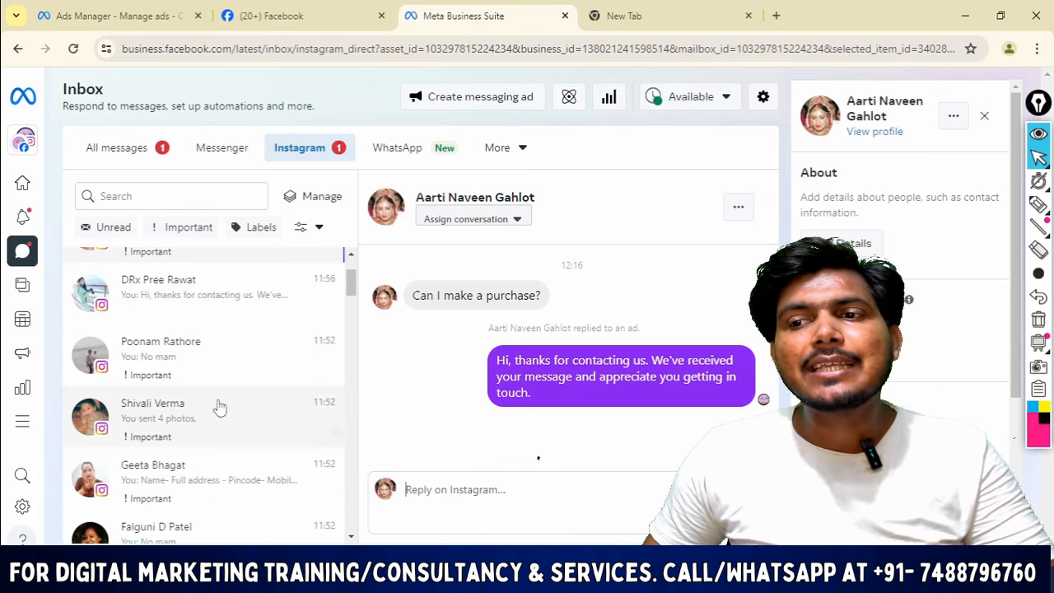
scroll(219, 409, up, 2)
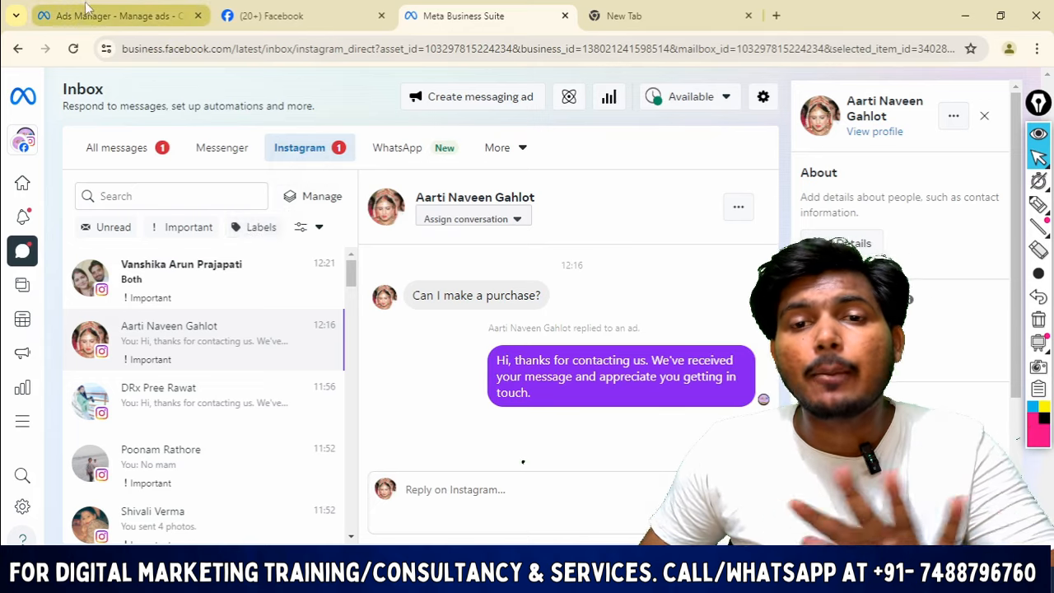
Return to the Ads Manager campaigns list and start creating a new campaign.
click(115, 15)
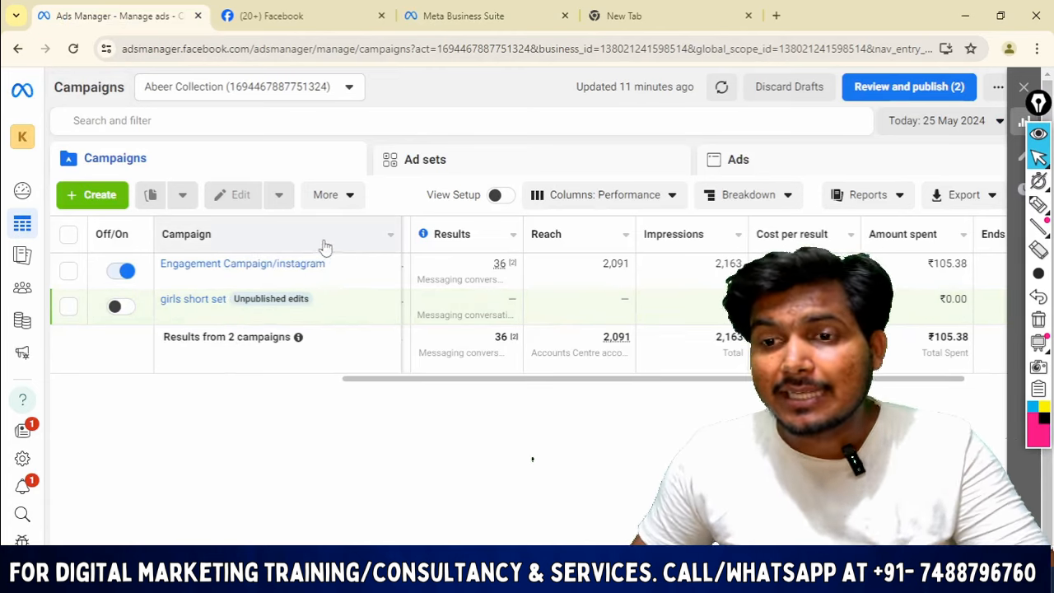
click(89, 198)
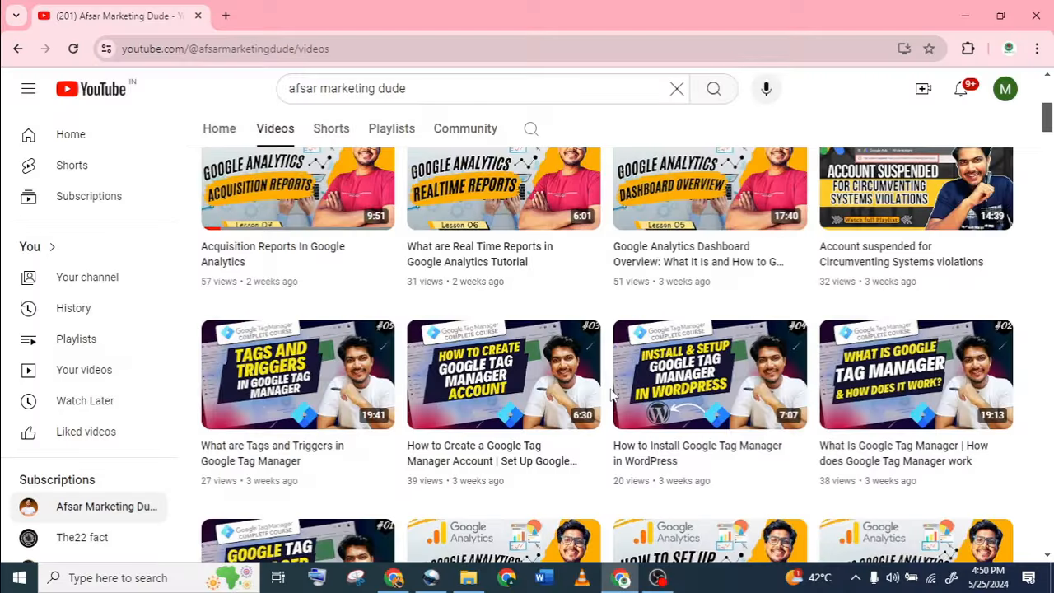
Look through the latest videos on the marketing YouTube channel.
scroll(610, 396, up, 5)
scroll(627, 393, down, 9)
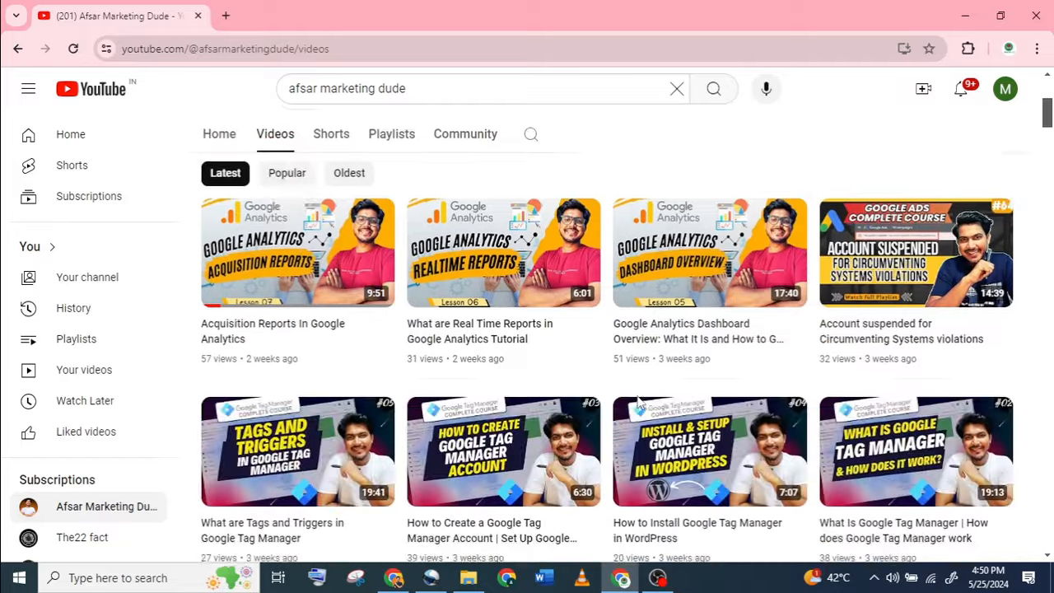
Look through the marketing YouTube channel's older videos and its created course playlists.
scroll(638, 412, down, 15)
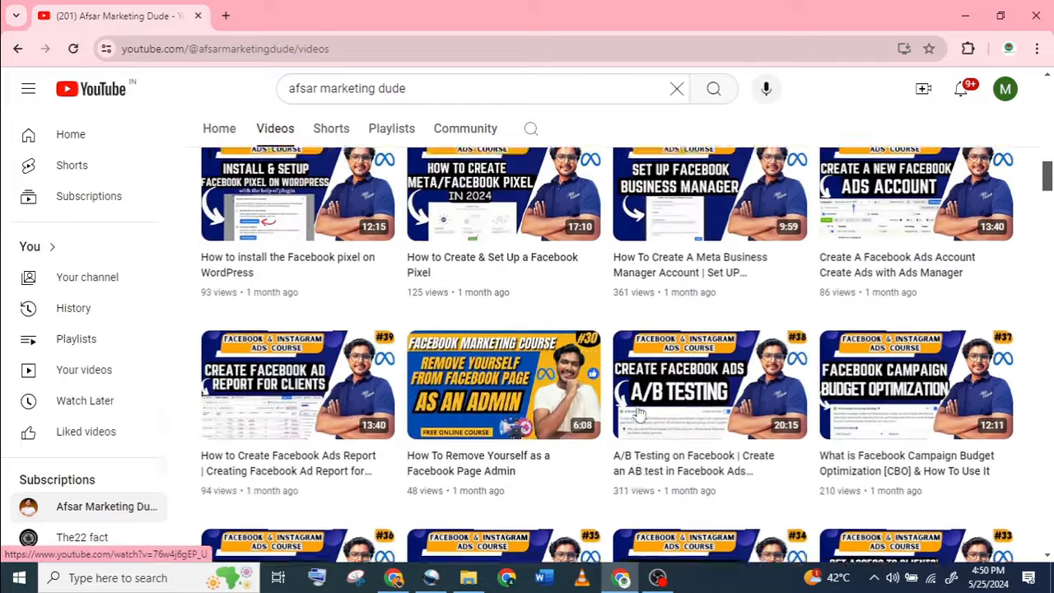
scroll(638, 411, down, 10)
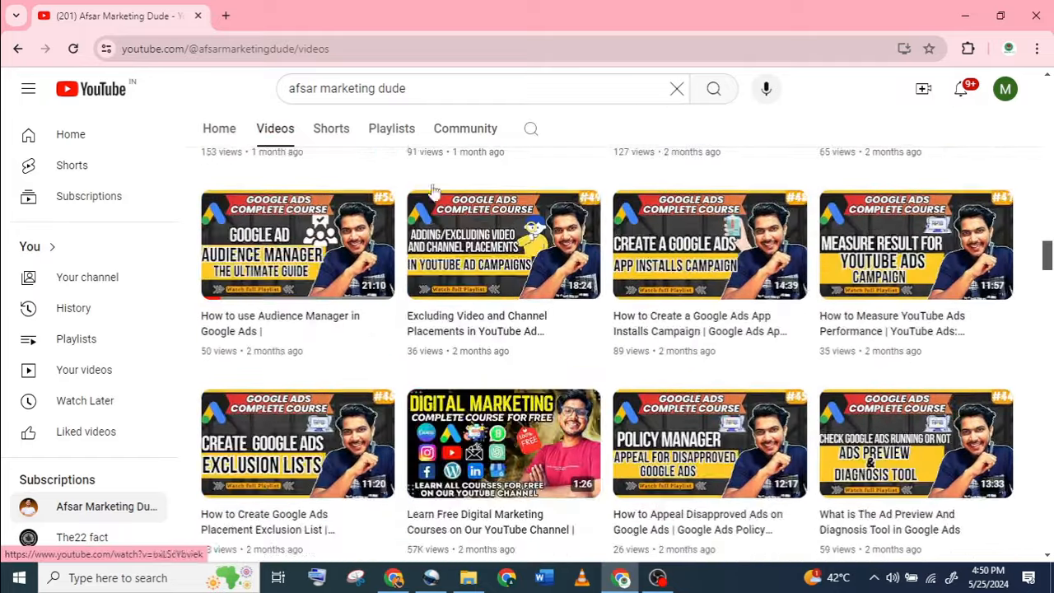
click(391, 132)
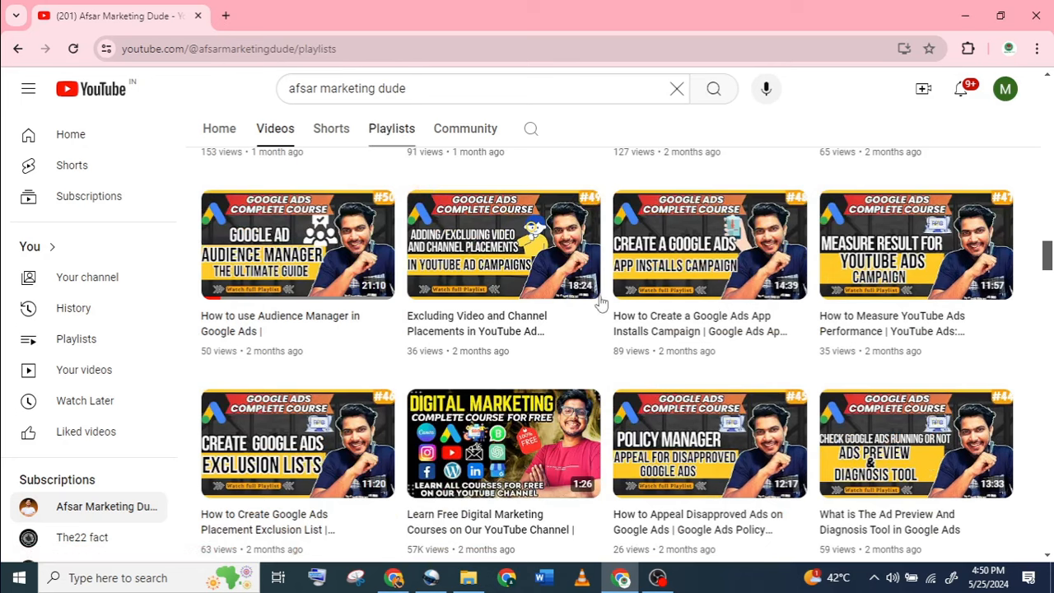
scroll(614, 346, down, 5)
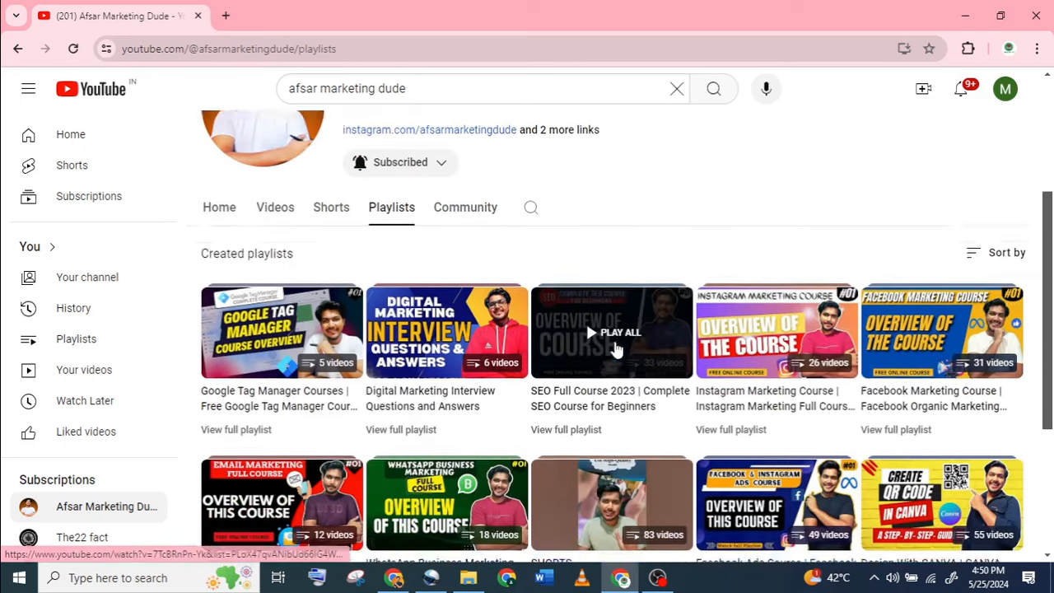
scroll(616, 349, down, 1)
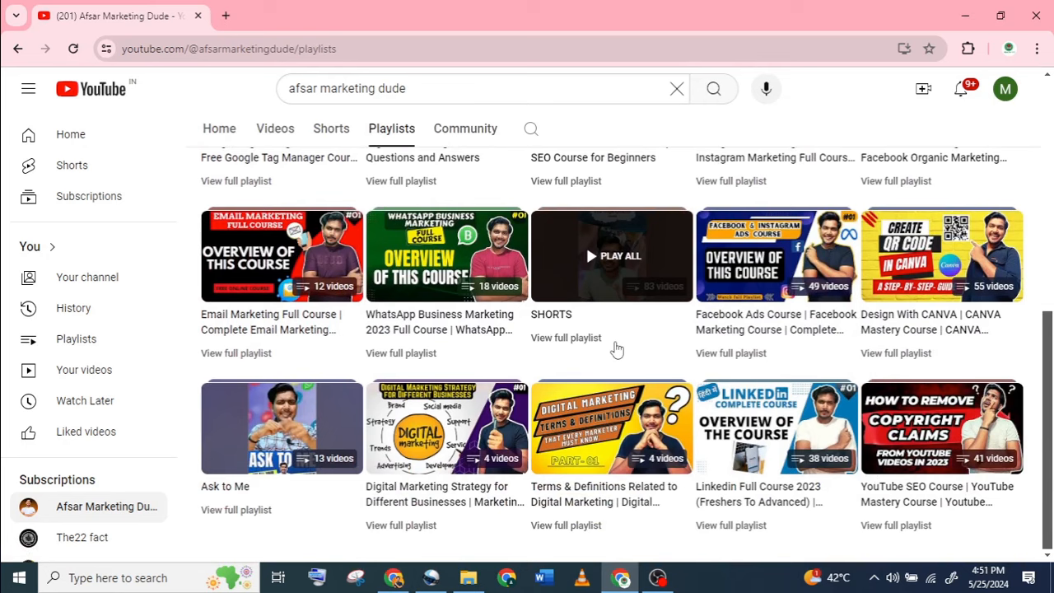
scroll(785, 390, up, 6)
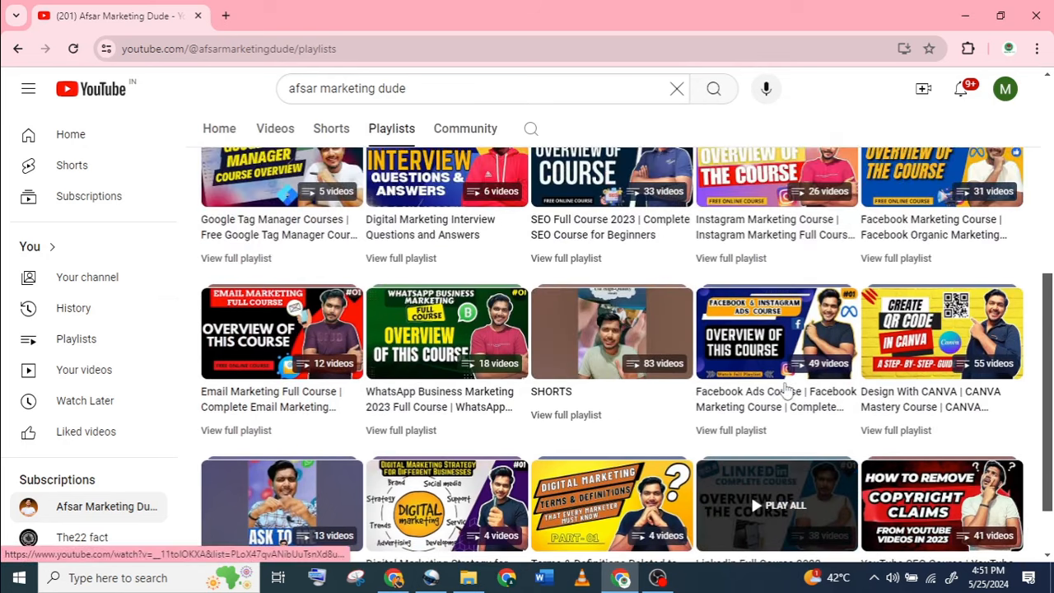
scroll(785, 390, up, 1)
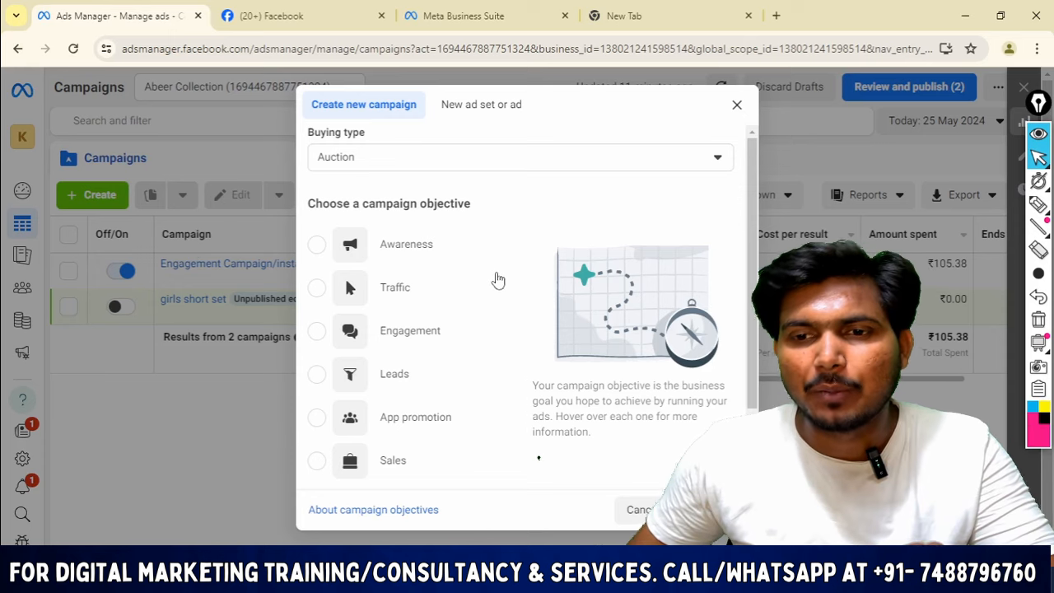
Choose Engagement as the objective of the new campaign and continue with the manual engagement campaign setup.
scroll(466, 288, down, 2)
scroll(462, 286, up, 2)
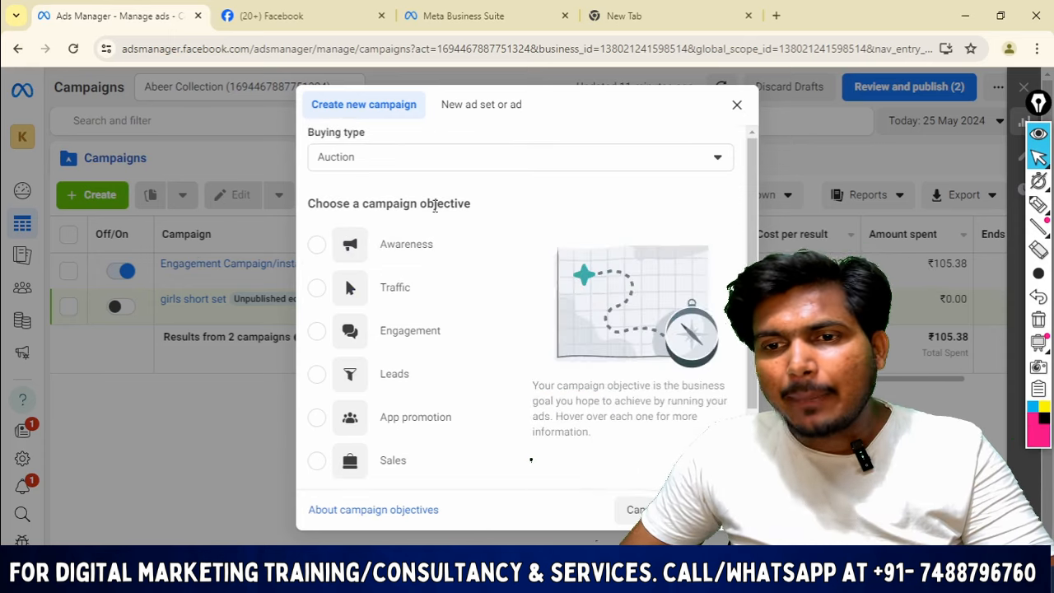
scroll(467, 280, down, 2)
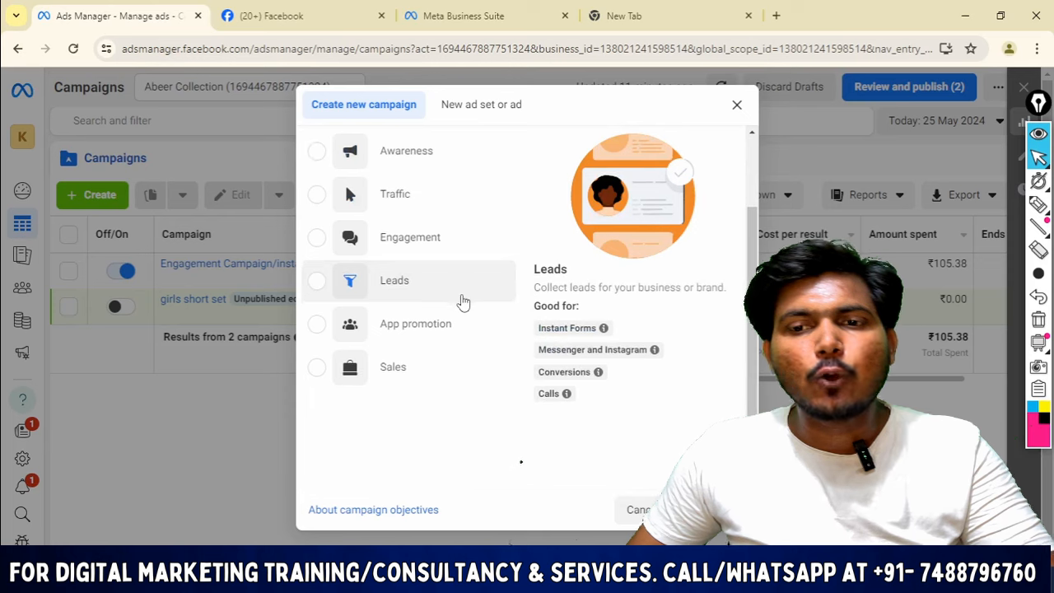
scroll(446, 374, up, 2)
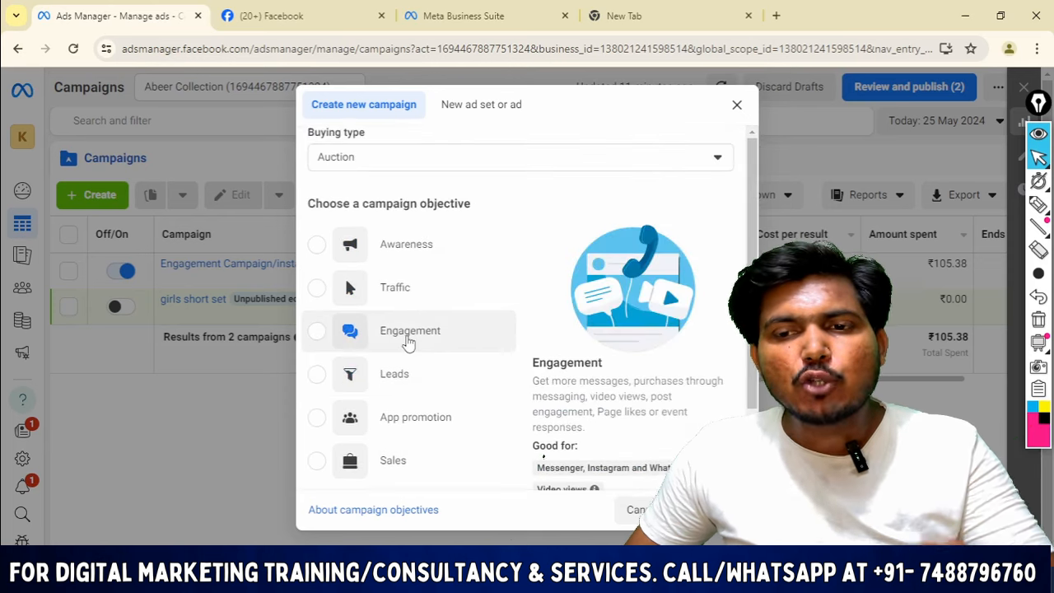
click(409, 337)
scroll(412, 342, down, 2)
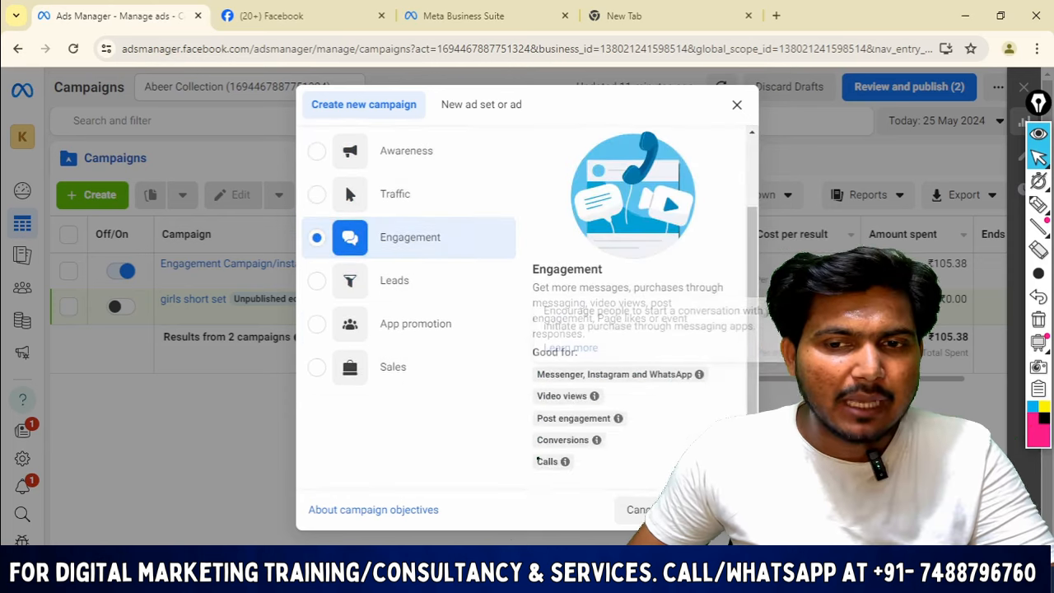
click(708, 508)
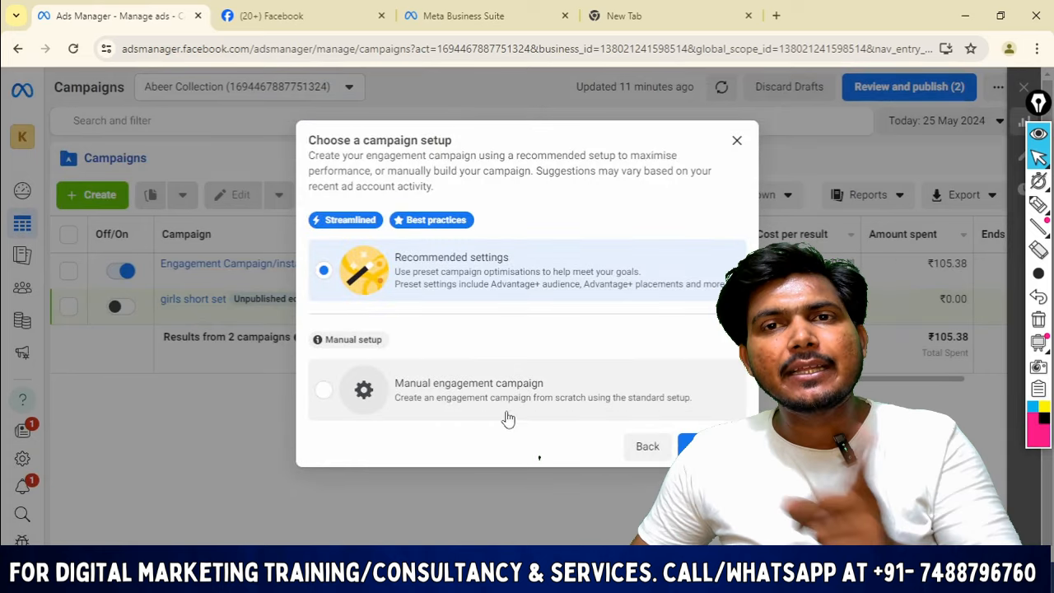
click(661, 418)
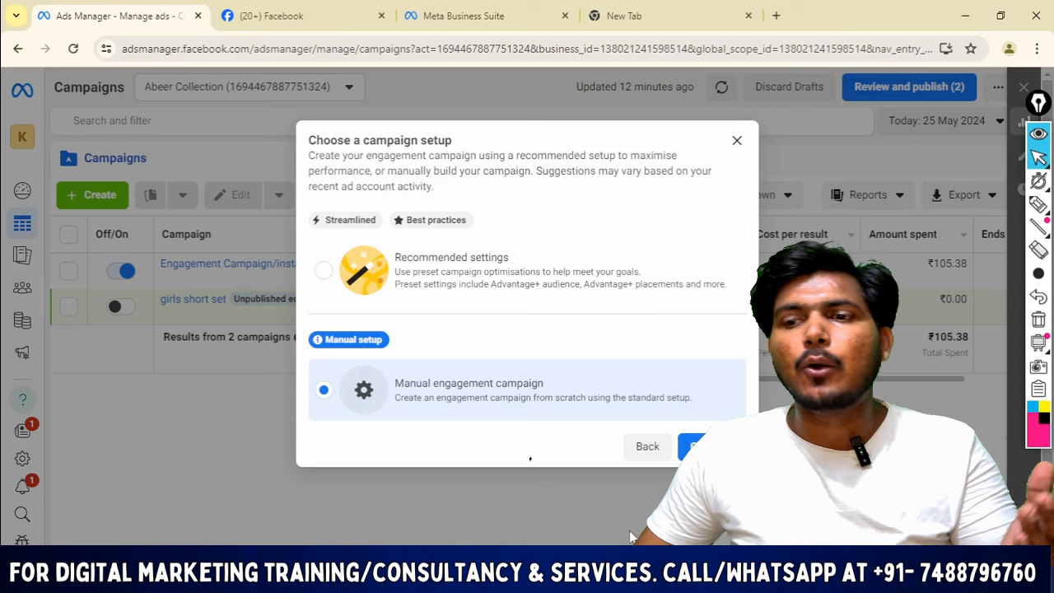
click(713, 446)
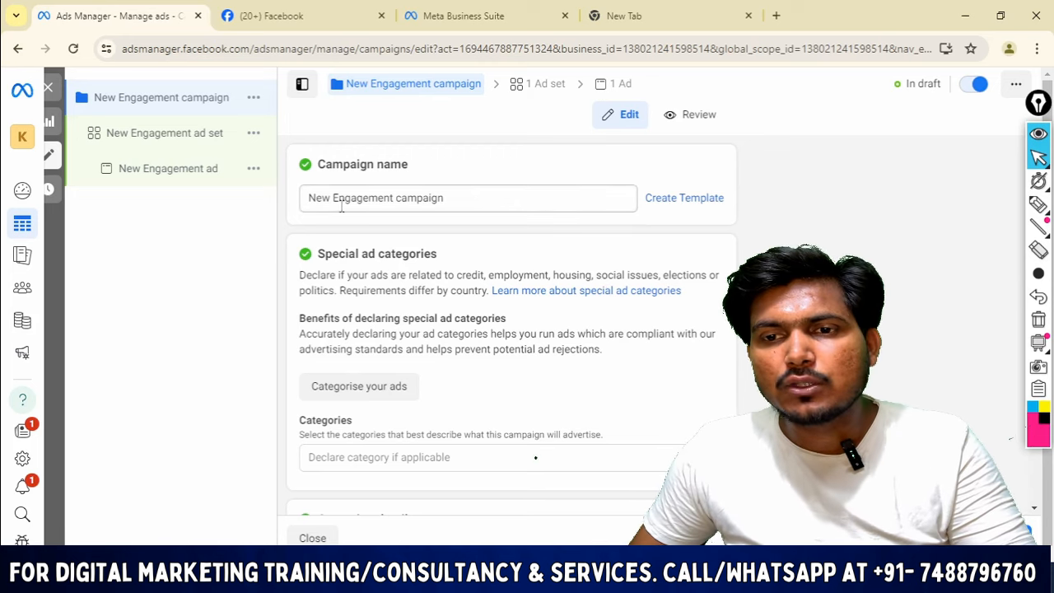
Rename the campaign as "Engagement campaign/25-may 20224/kids cloth".
drag(330, 203, 247, 206)
key(BackSpace)
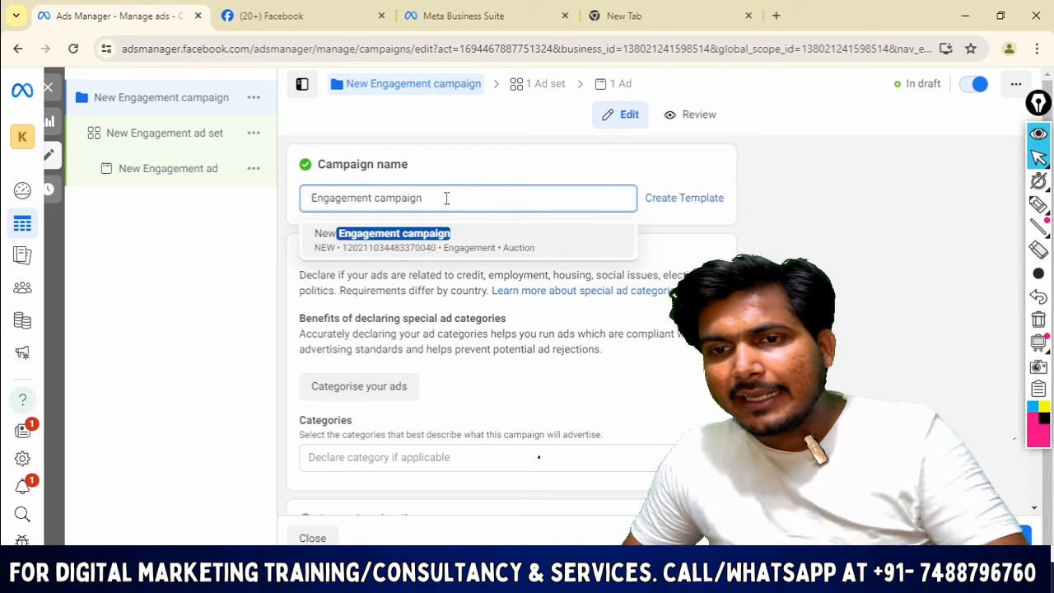
text(/2)
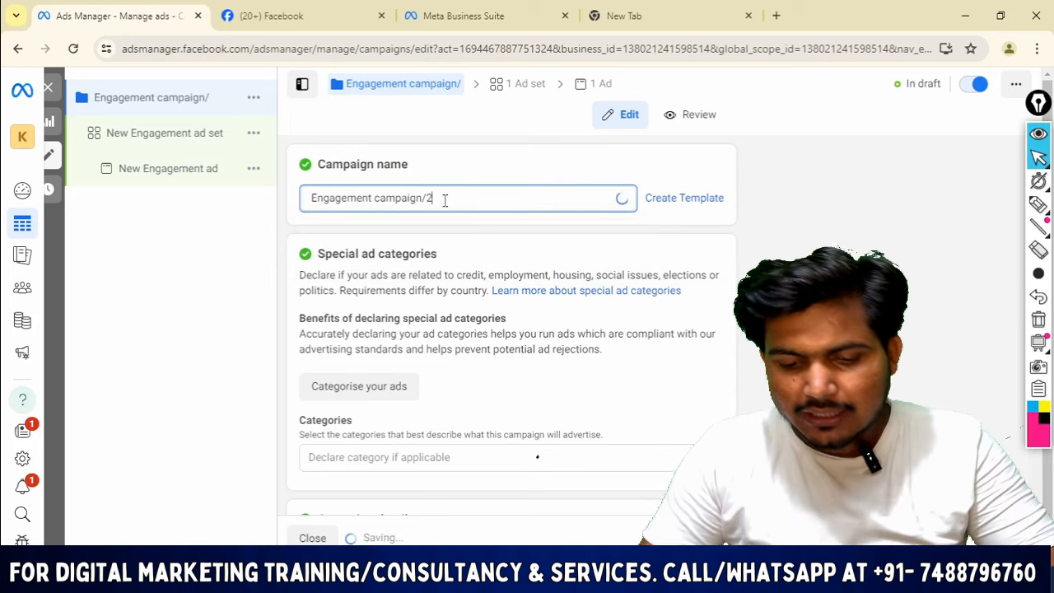
text(5-may 2)
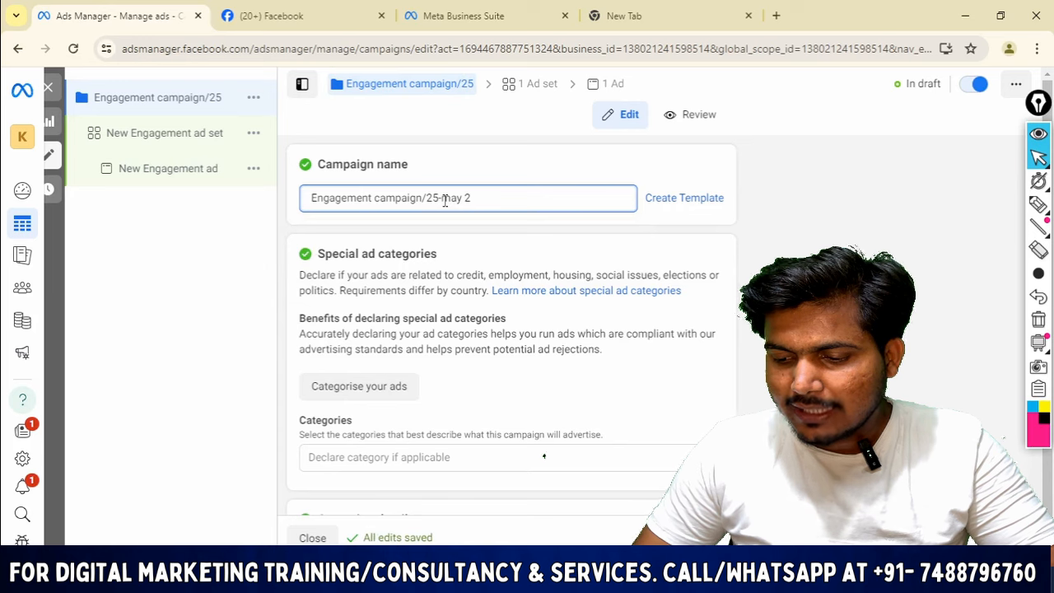
text(0224)
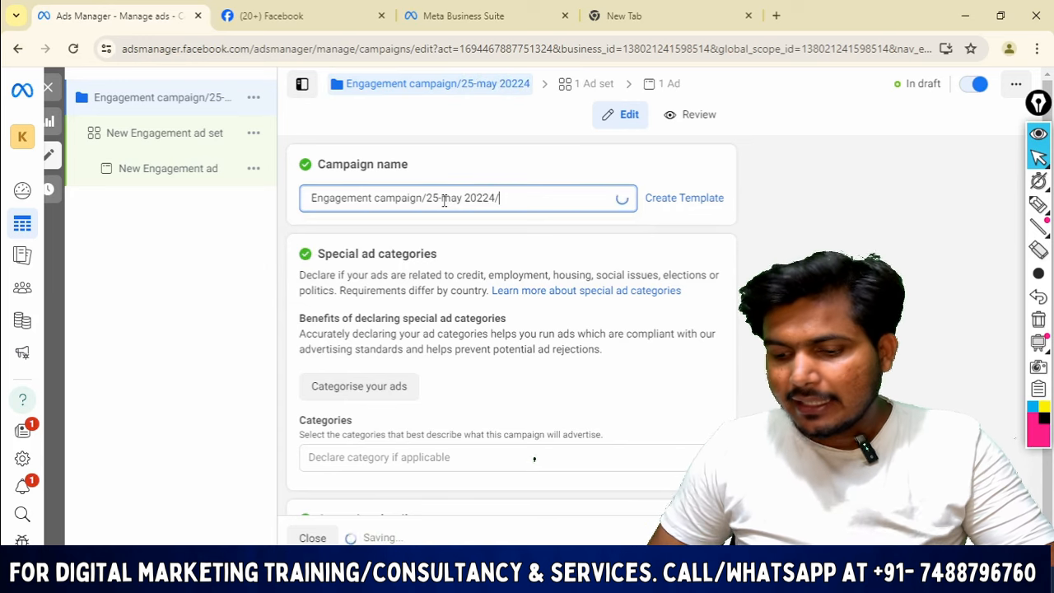
text(/)
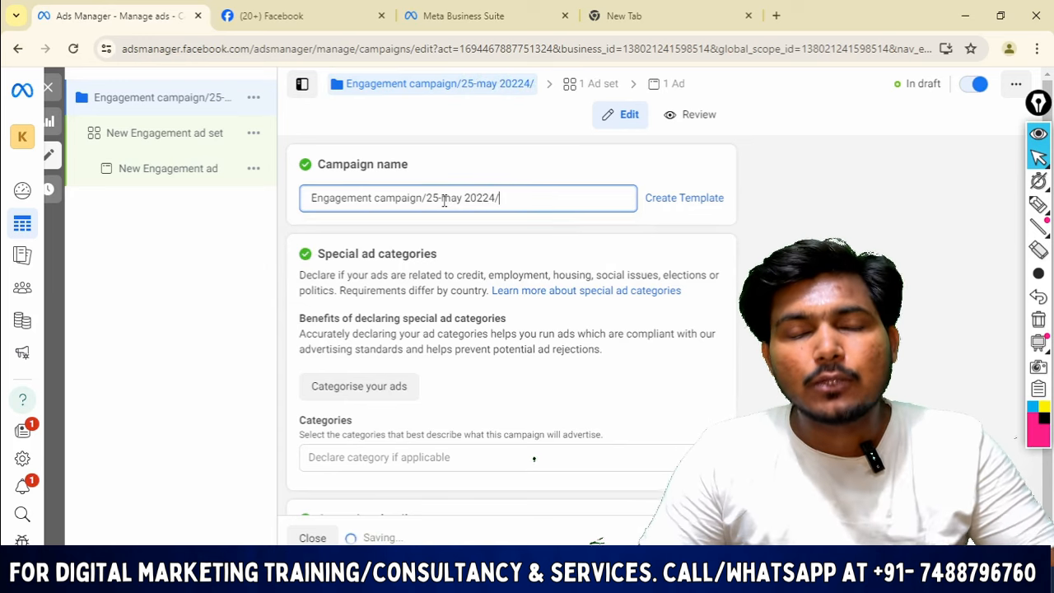
text(k)
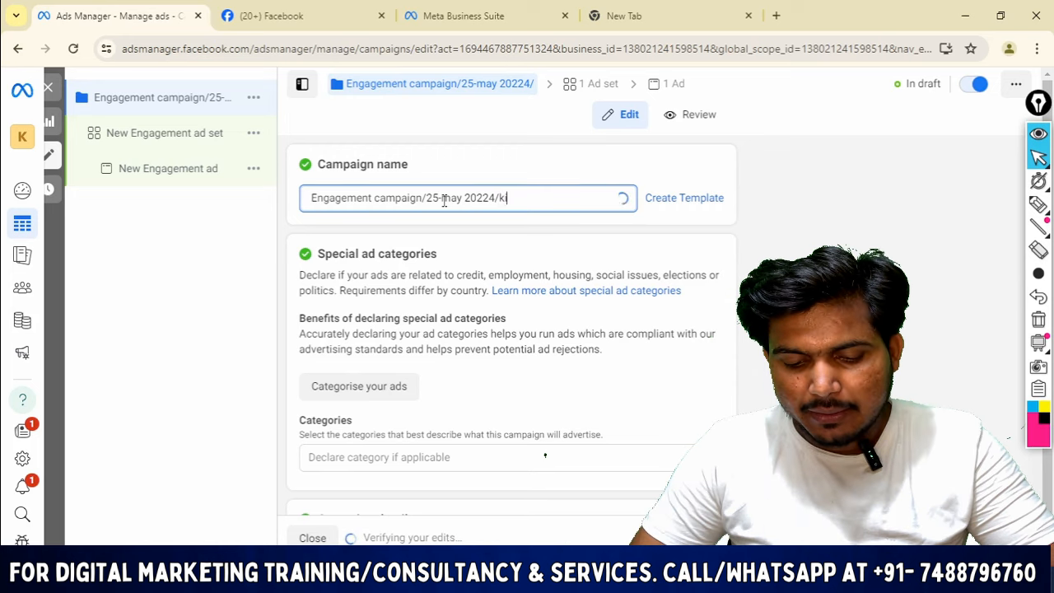
text(ids cloth)
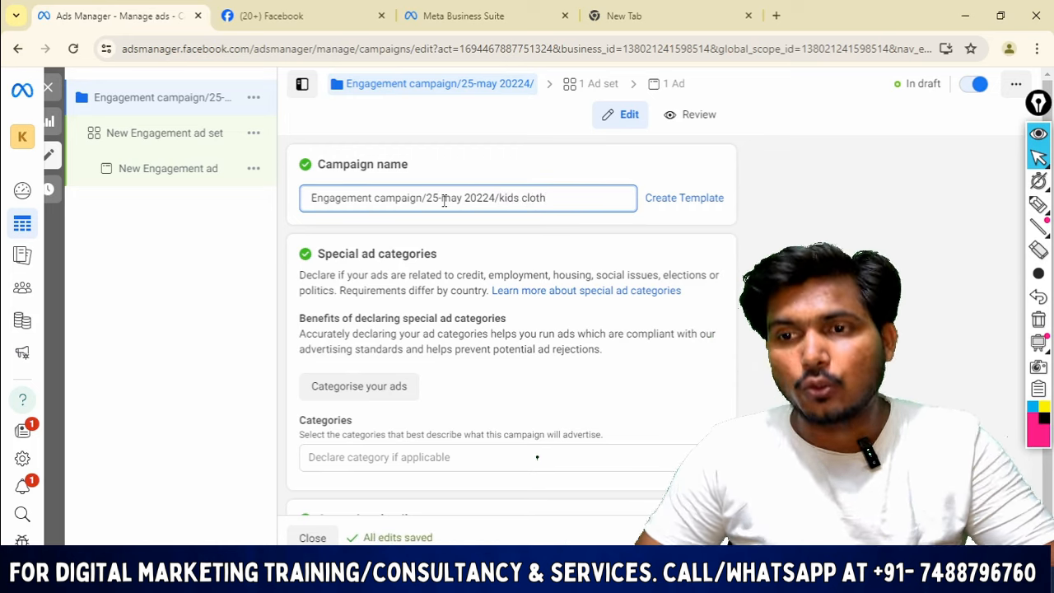
Review the campaign details, A/B test and Advantage campaign budget settings, and open the campaign's ad set.
scroll(435, 266, down, 4)
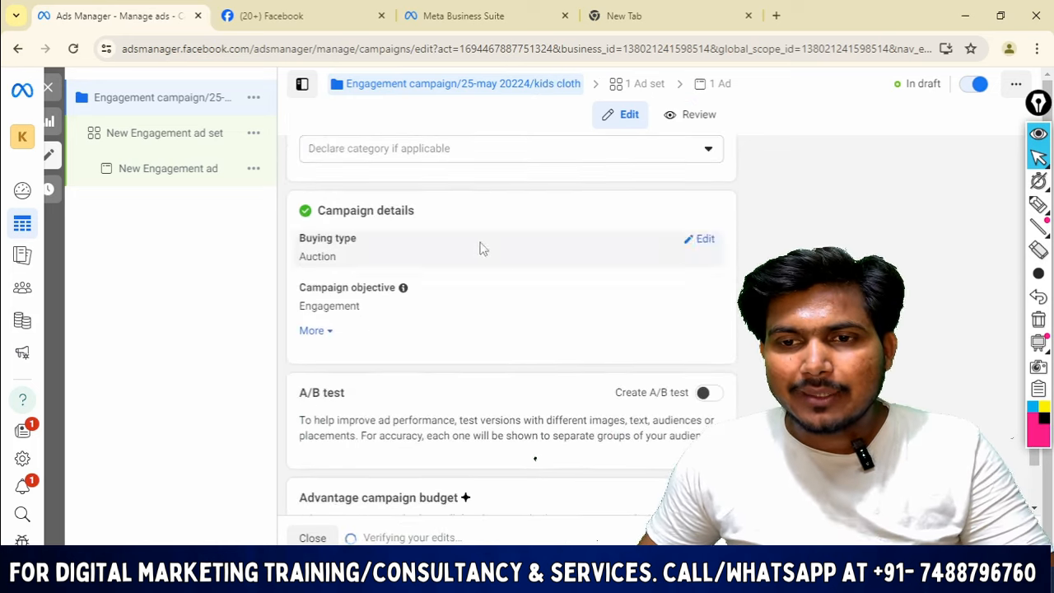
scroll(494, 272, down, 1)
scroll(576, 437, up, 2)
scroll(622, 404, down, 2)
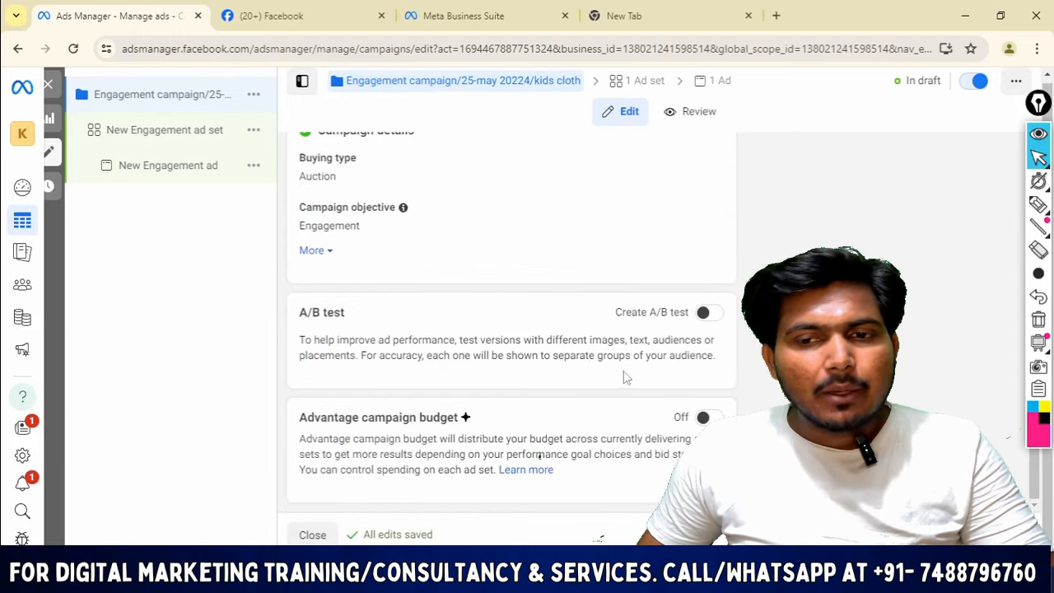
click(626, 84)
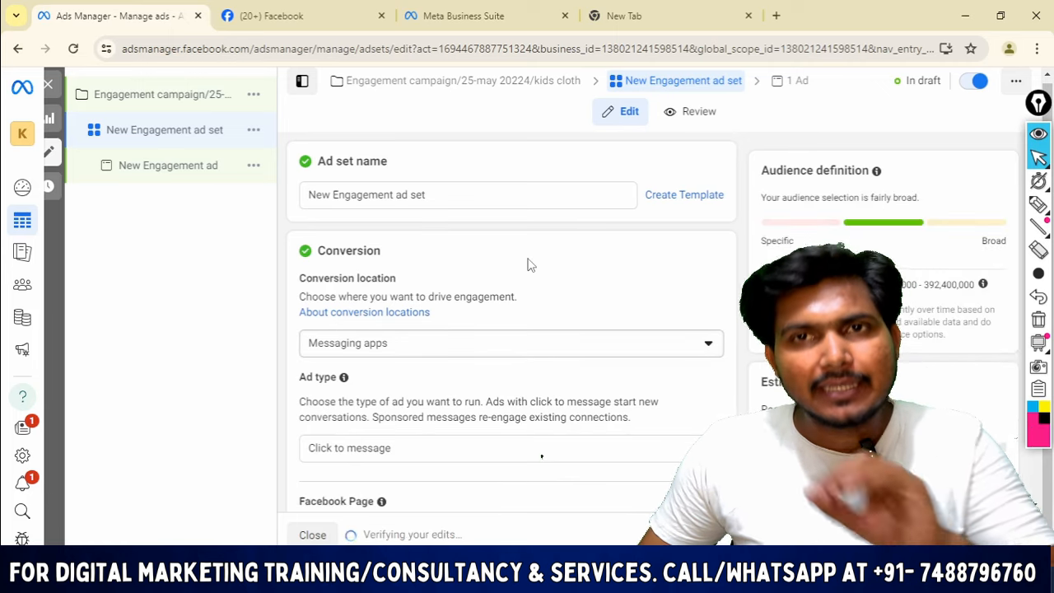
Look through the ad set's conversion location options, keeping Messaging apps selected.
double_click(443, 197)
click(210, 278)
scroll(391, 317, down, 1)
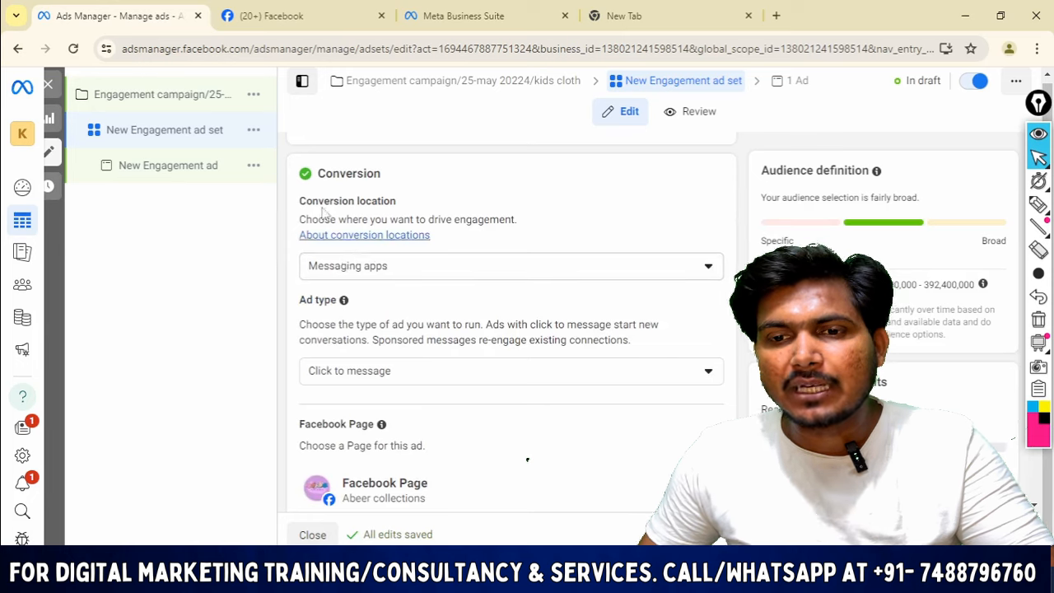
click(669, 272)
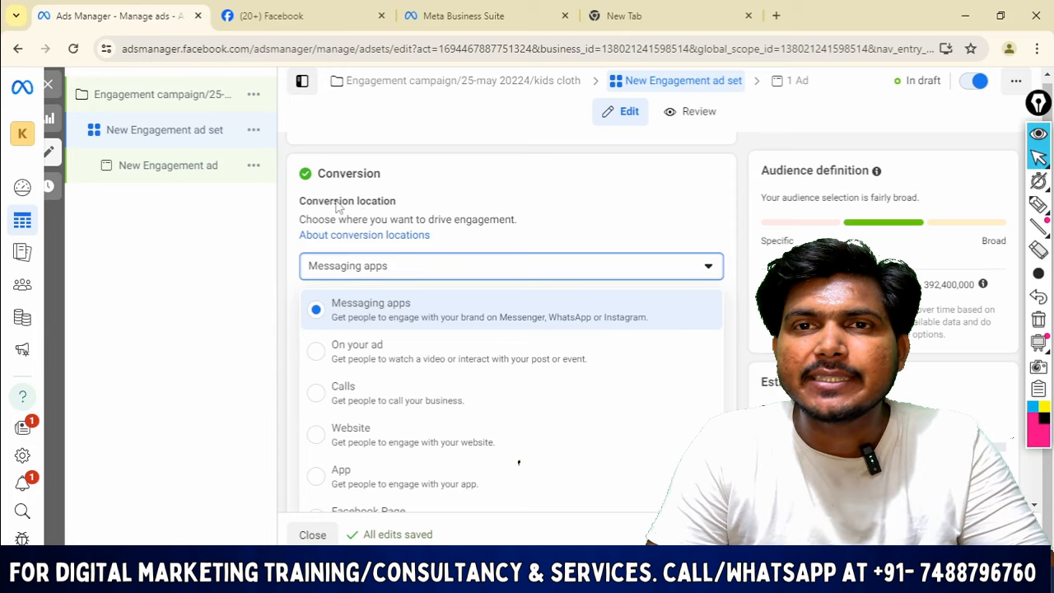
scroll(353, 268, down, 3)
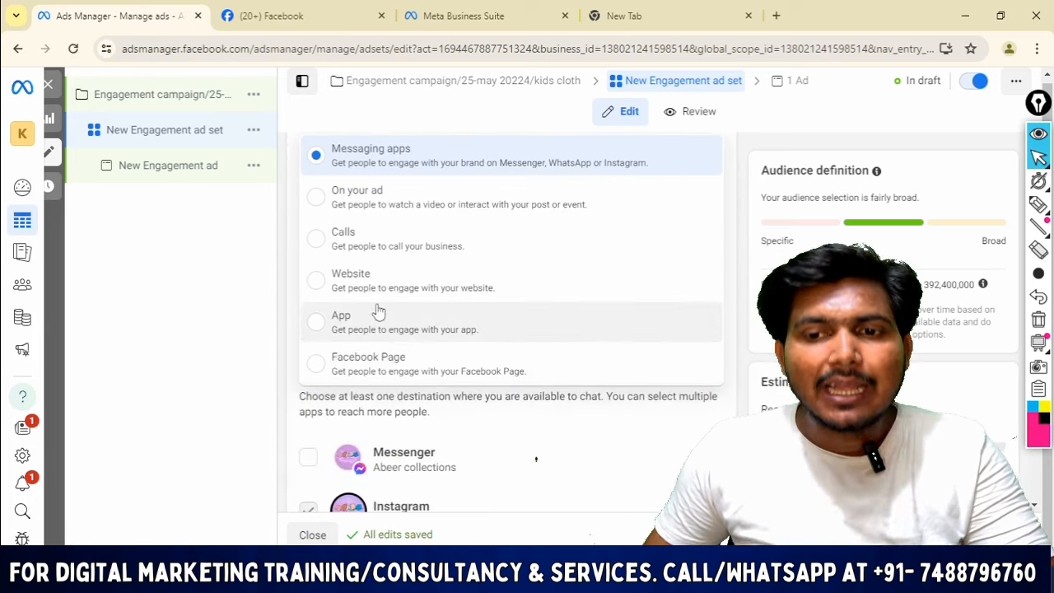
scroll(387, 346, up, 1)
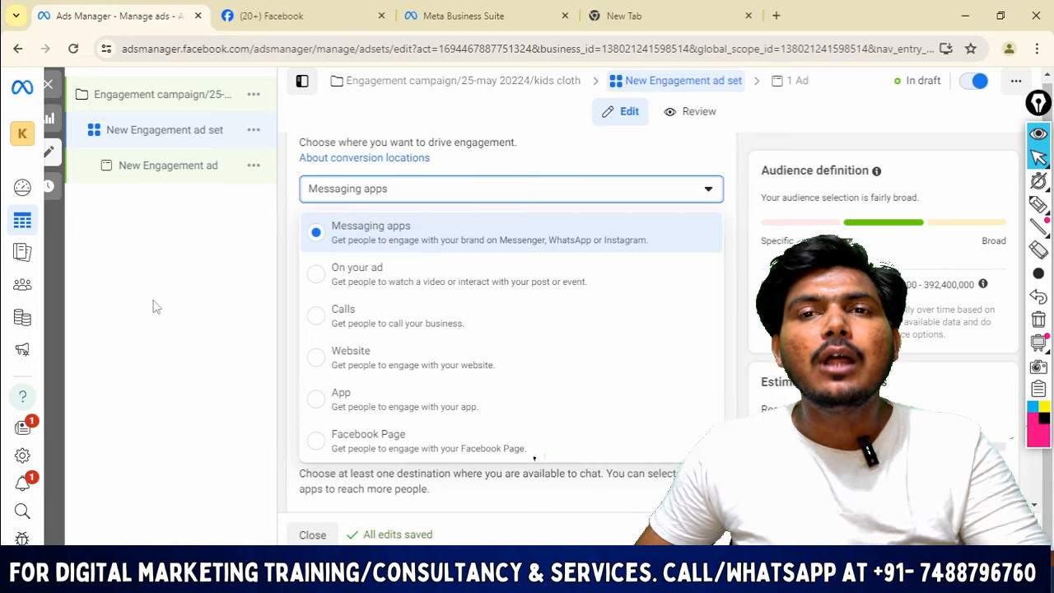
click(152, 306)
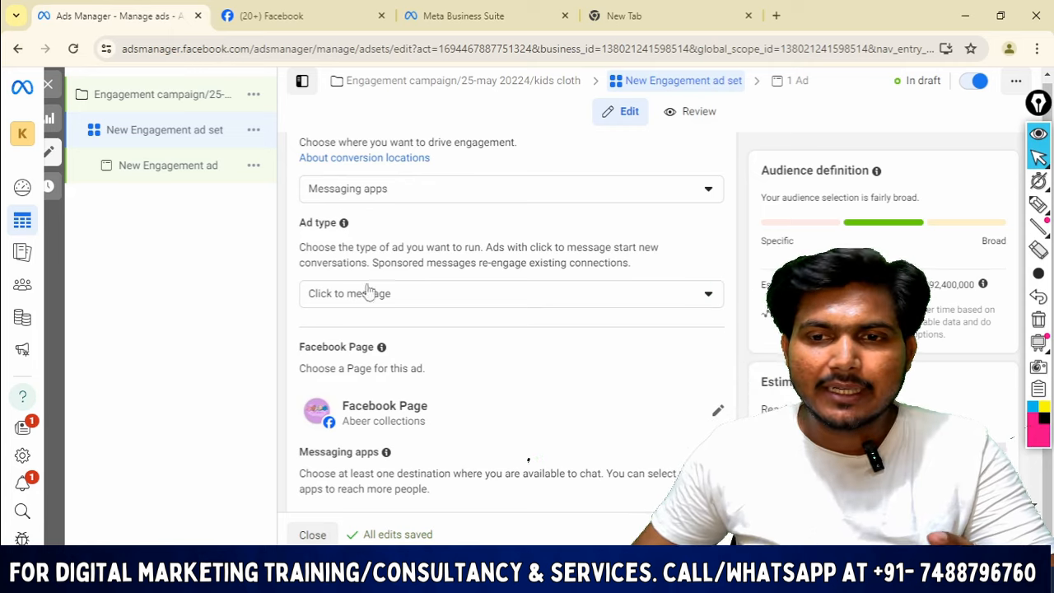
Review the ad set's Facebook Page and messaging app destinations, keeping only Instagram selected for chats.
scroll(439, 305, down, 4)
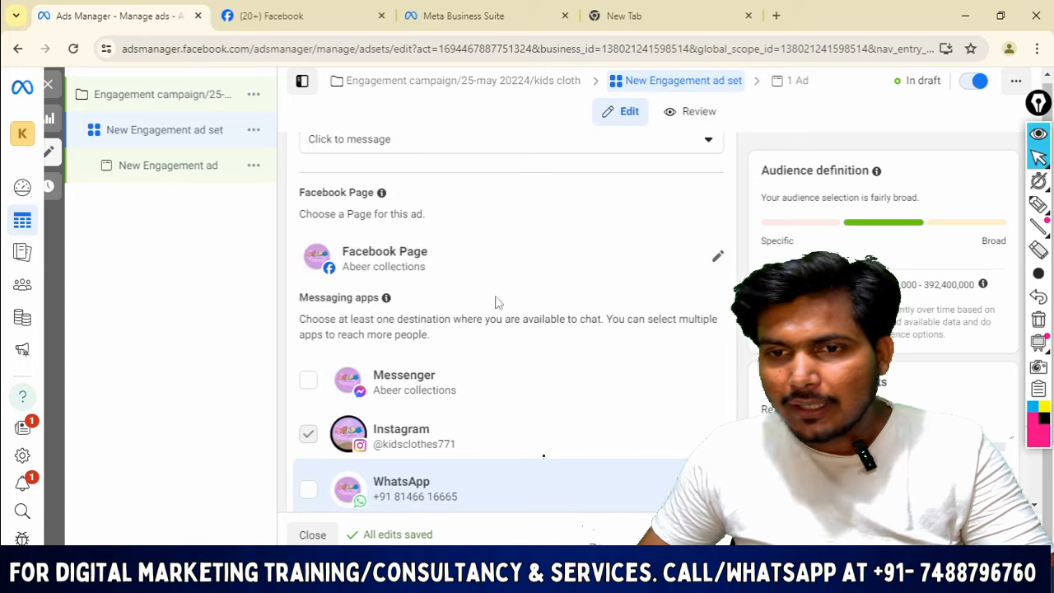
scroll(651, 231, up, 1)
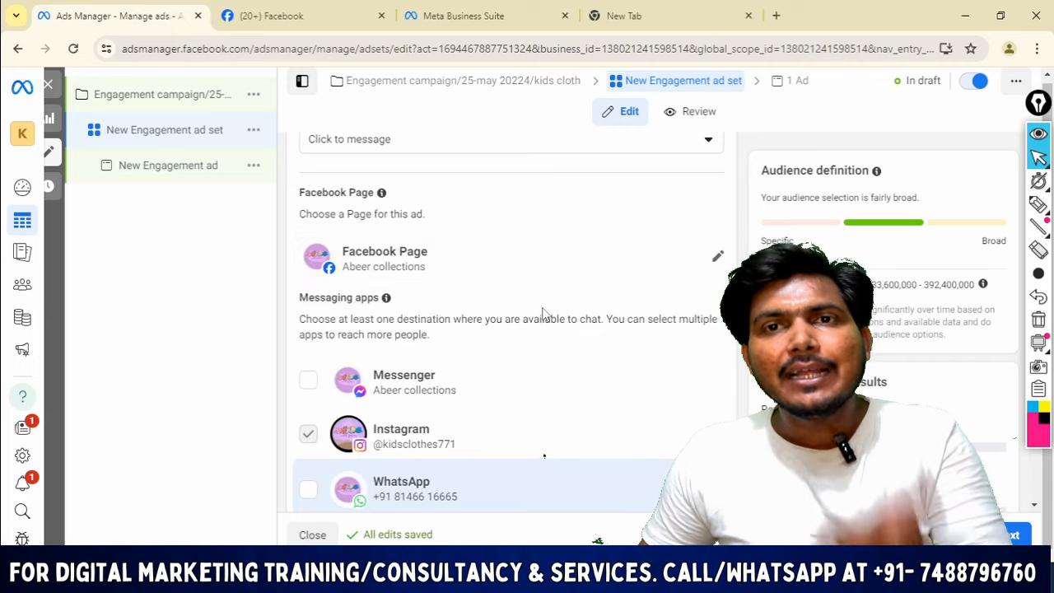
scroll(542, 315, down, 1)
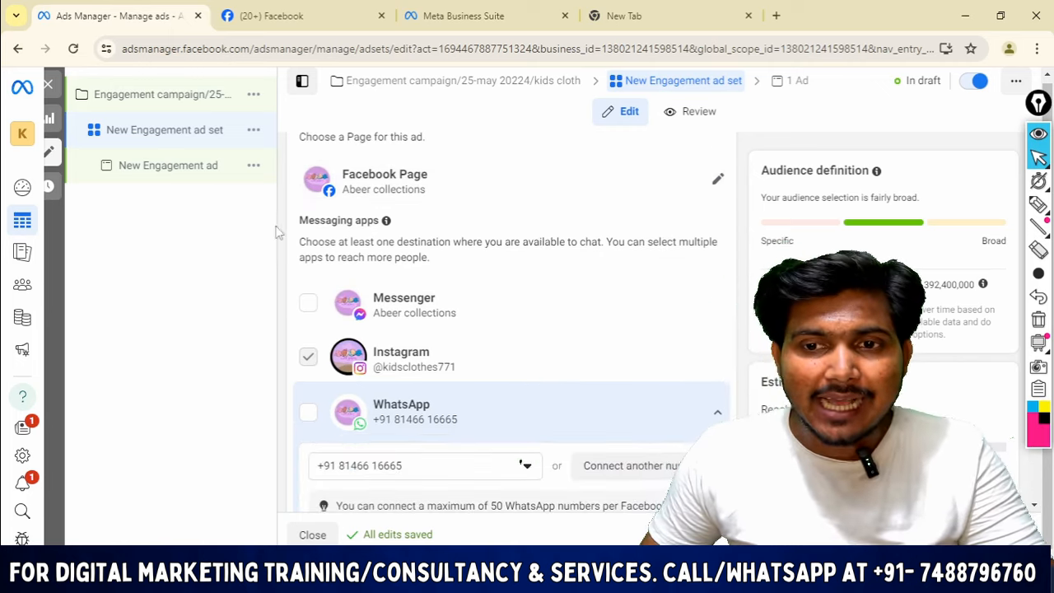
drag(279, 233, 420, 223)
scroll(421, 224, down, 1)
click(230, 319)
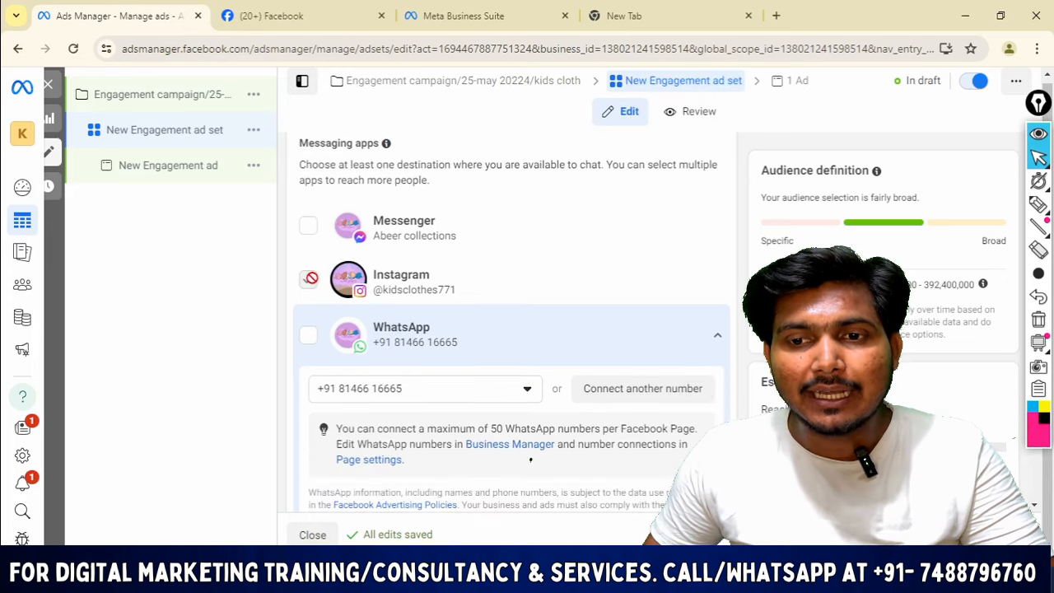
click(307, 332)
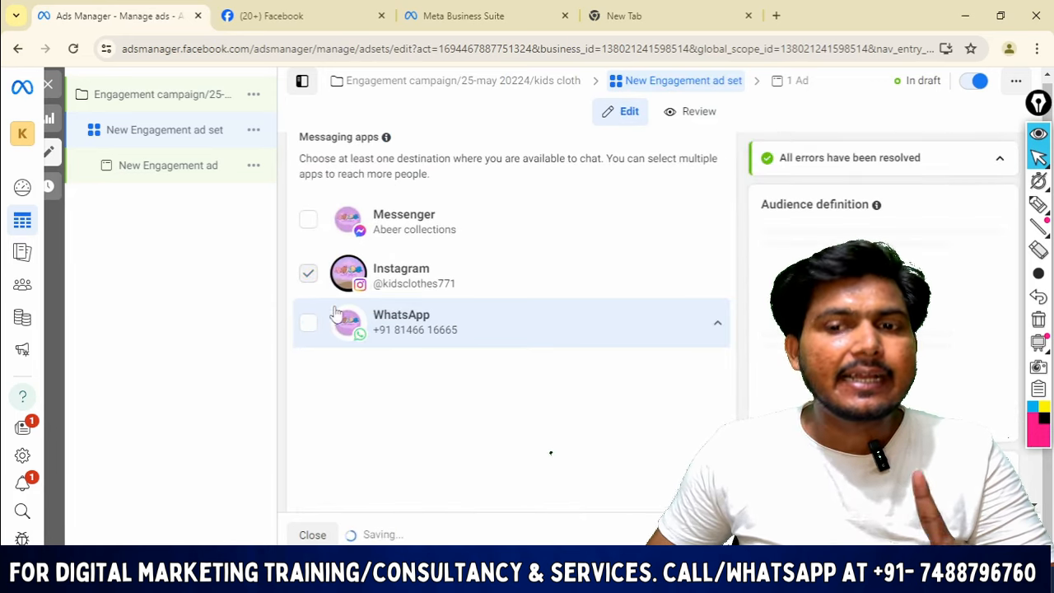
scroll(494, 306, down, 3)
scroll(489, 305, up, 3)
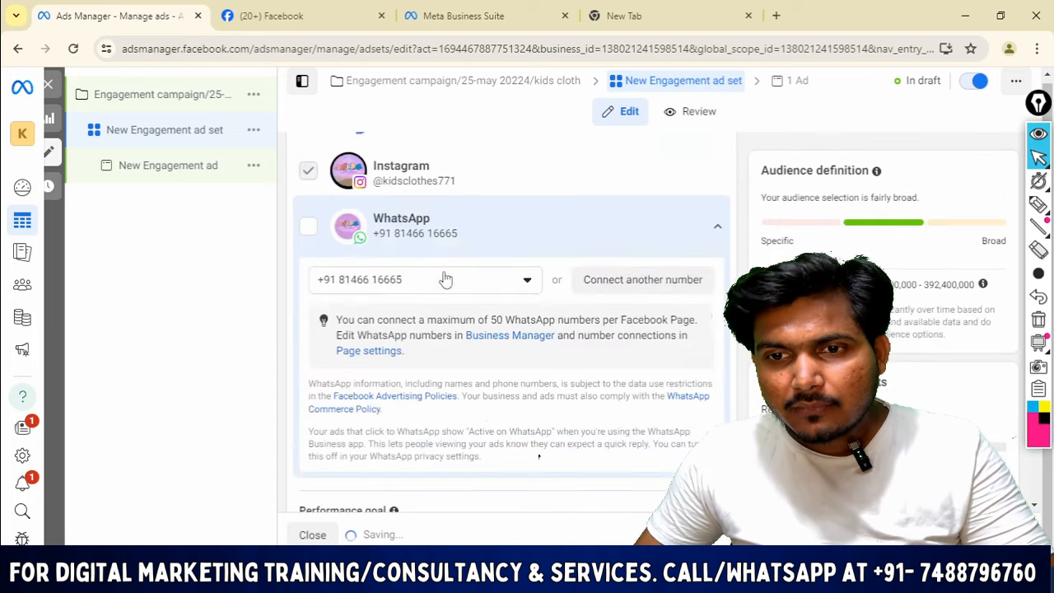
Review the ad set's performance goal options, keeping Maximise number of conversations selected.
scroll(442, 283, down, 1)
scroll(541, 330, down, 5)
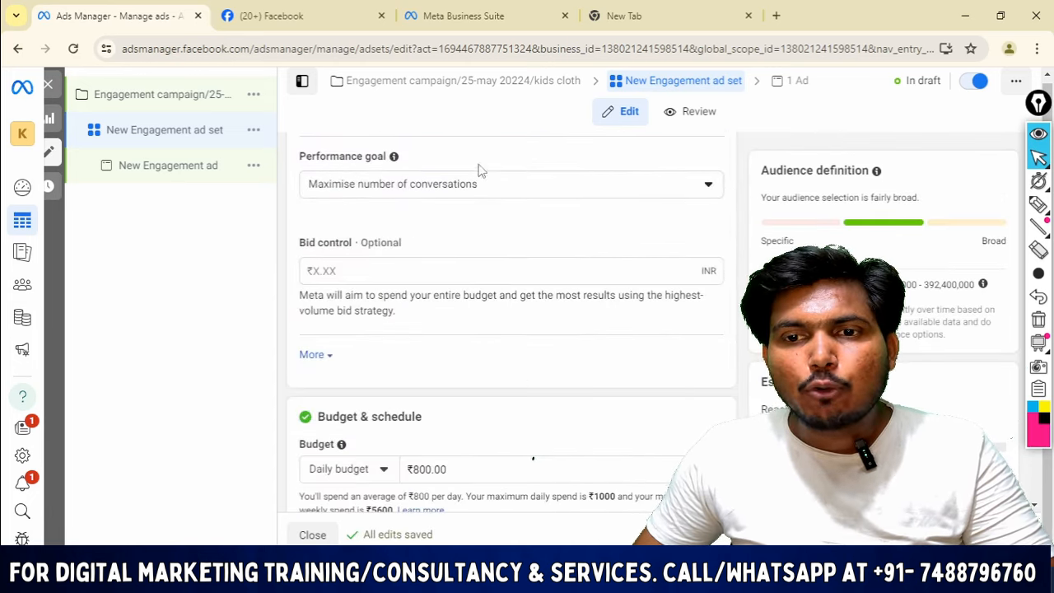
click(661, 191)
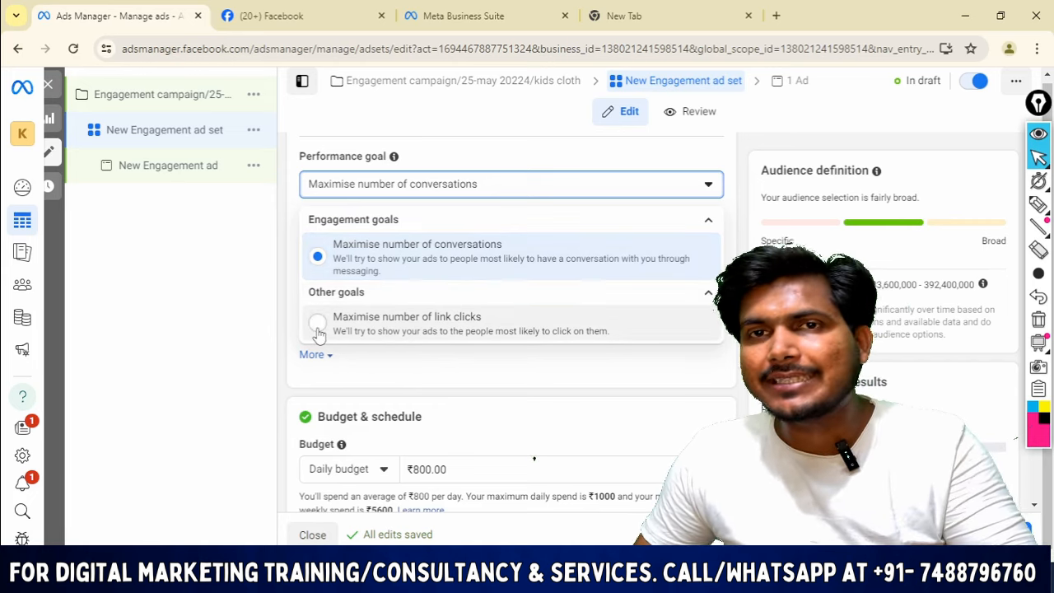
click(343, 387)
scroll(624, 344, down, 2)
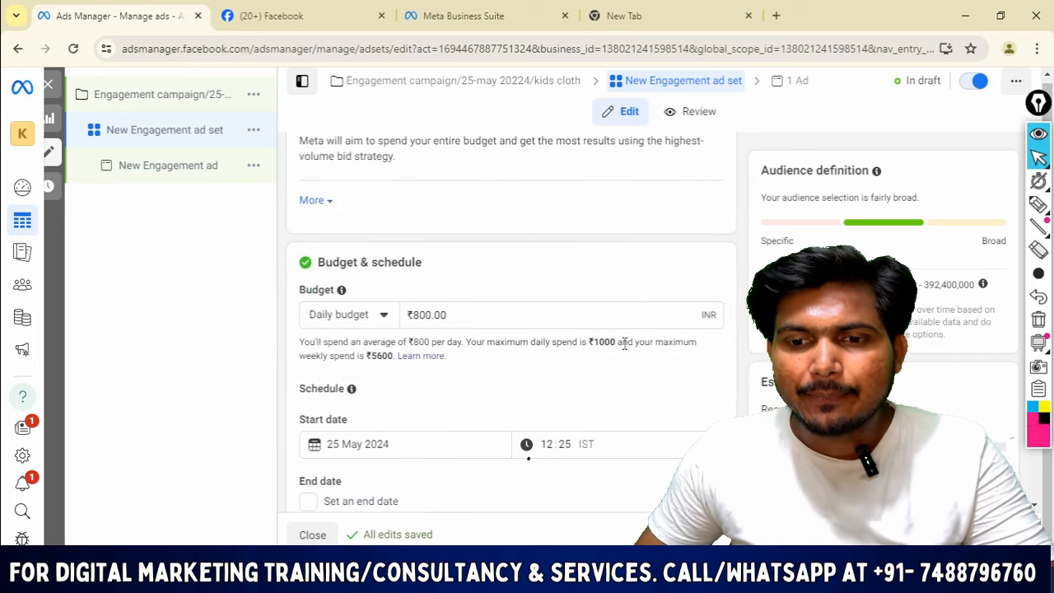
click(476, 10)
click(271, 12)
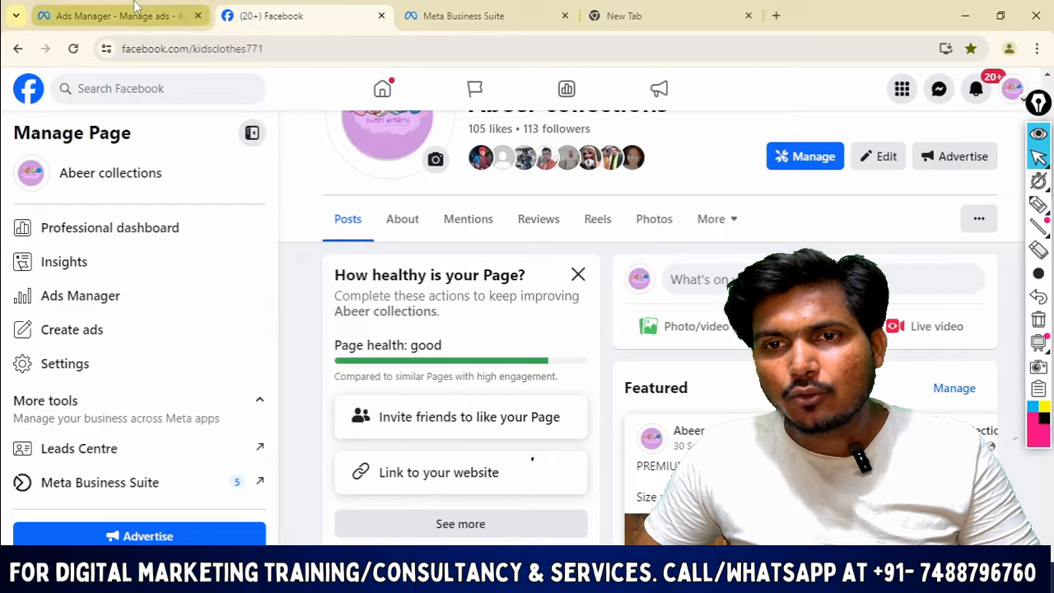
click(119, 15)
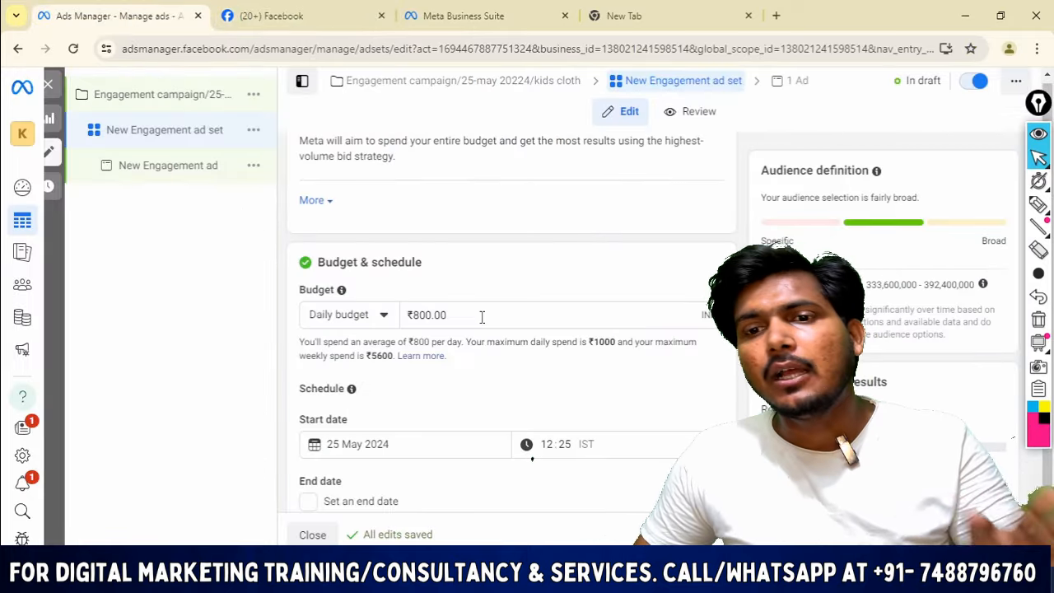
Set the ad set's daily budget to ₹500.
drag(478, 311, 387, 317)
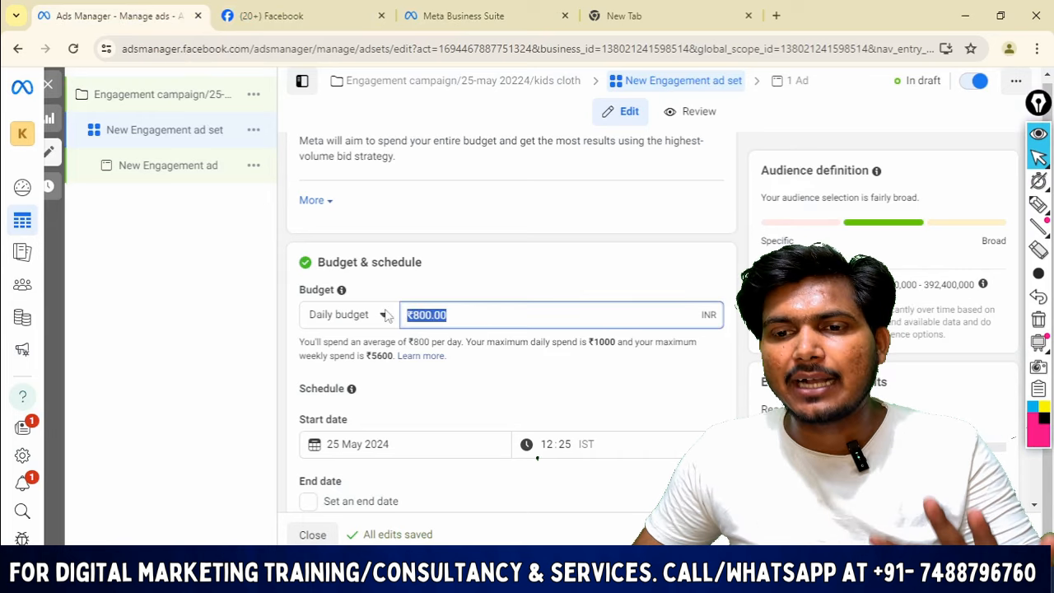
text(500)
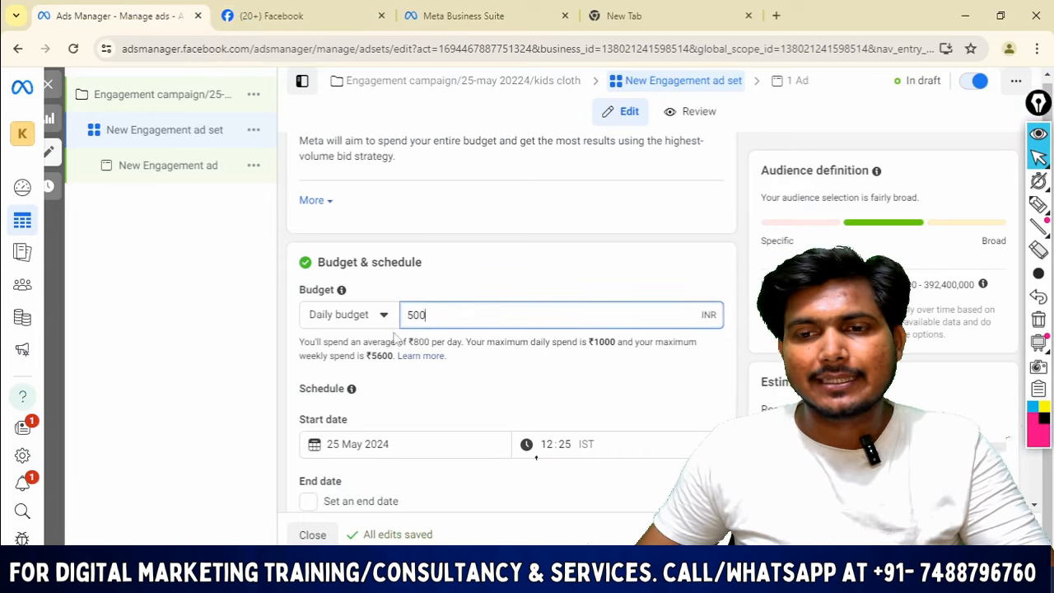
scroll(538, 457, down, 2)
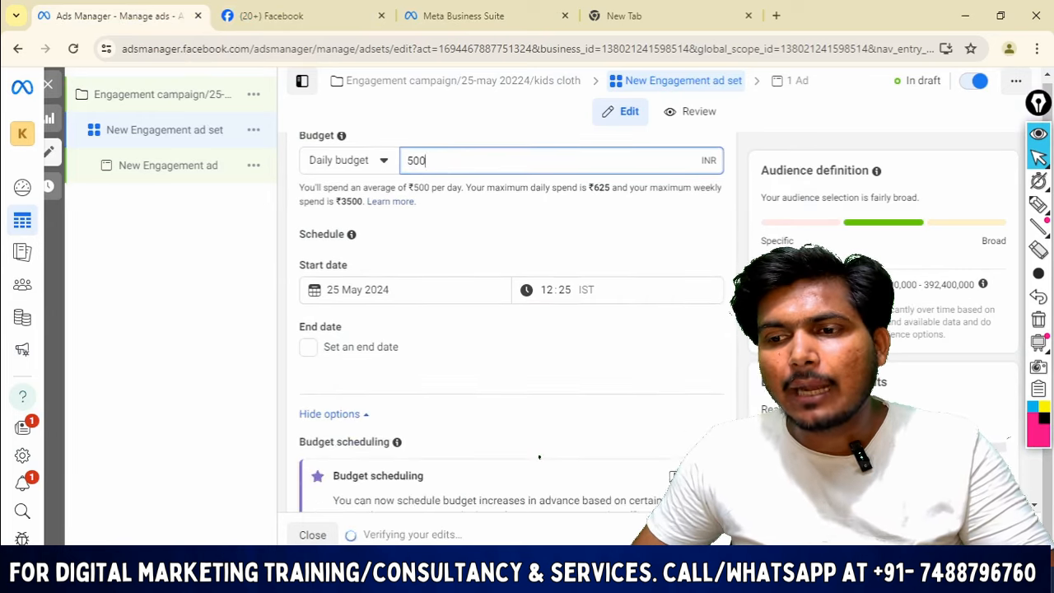
scroll(511, 297, up, 2)
scroll(477, 379, down, 2)
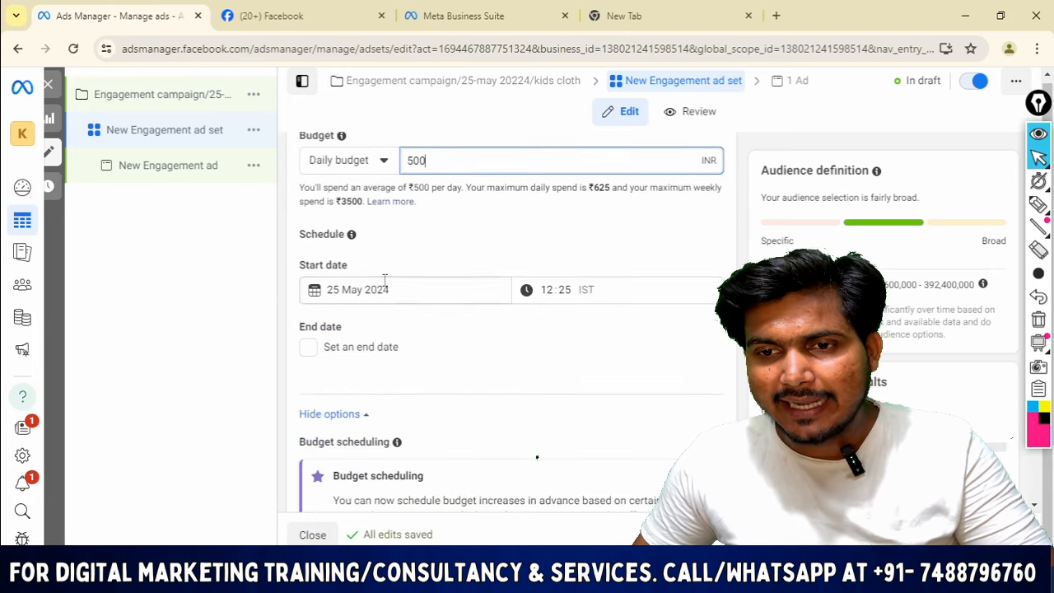
Dismiss the budget scheduling suggestion in the ad set's Budget & schedule section.
scroll(420, 285, down, 2)
scroll(519, 299, down, 2)
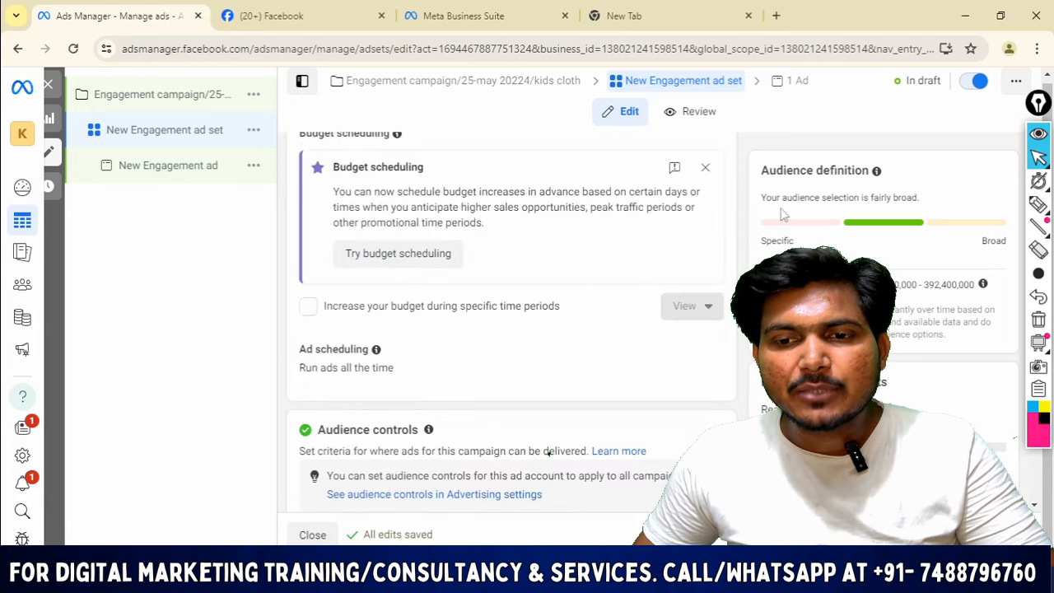
click(705, 171)
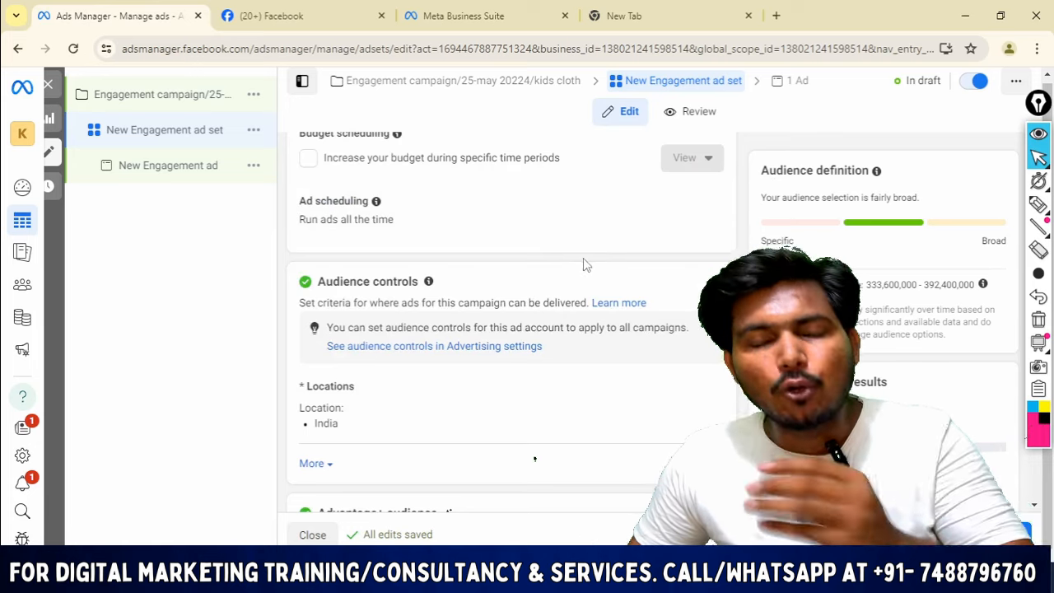
Switch the ad set from Advantage+ audience to the original audience options, confirming the use of the original audience.
scroll(595, 284, down, 2)
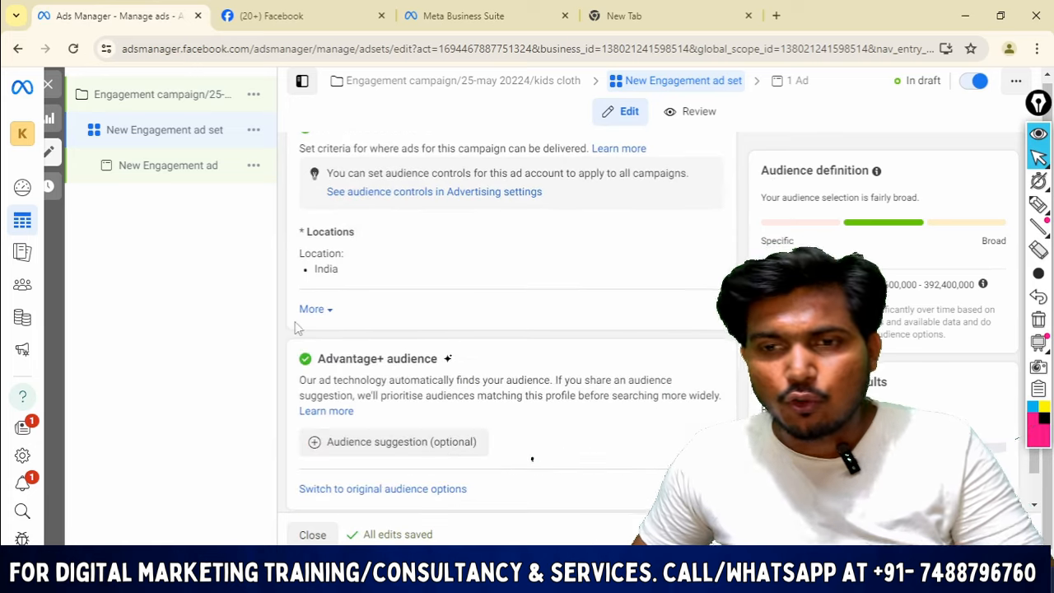
scroll(438, 387, down, 1)
scroll(441, 239, up, 3)
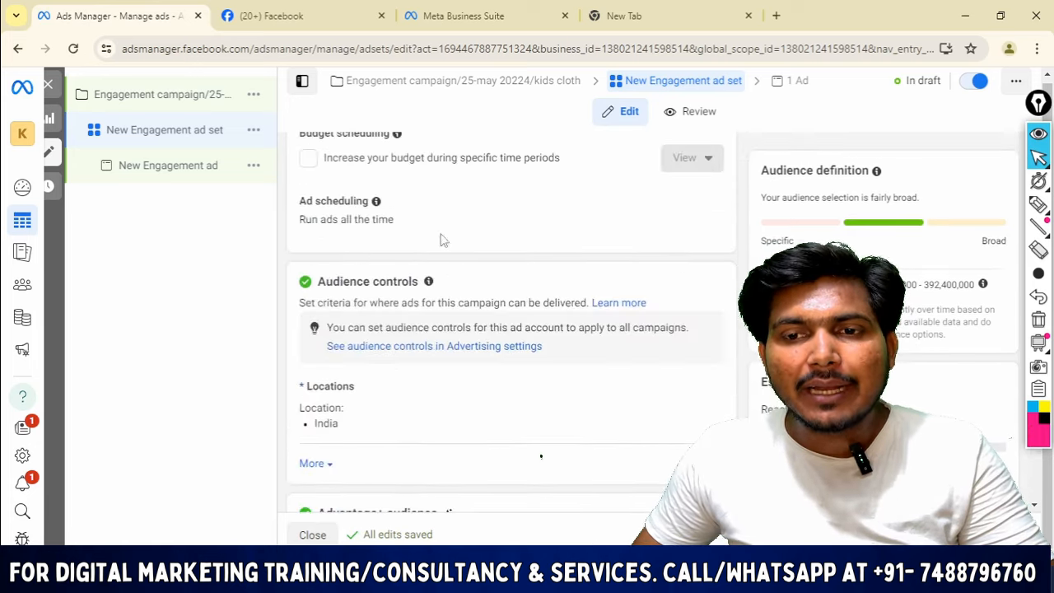
scroll(338, 387, down, 3)
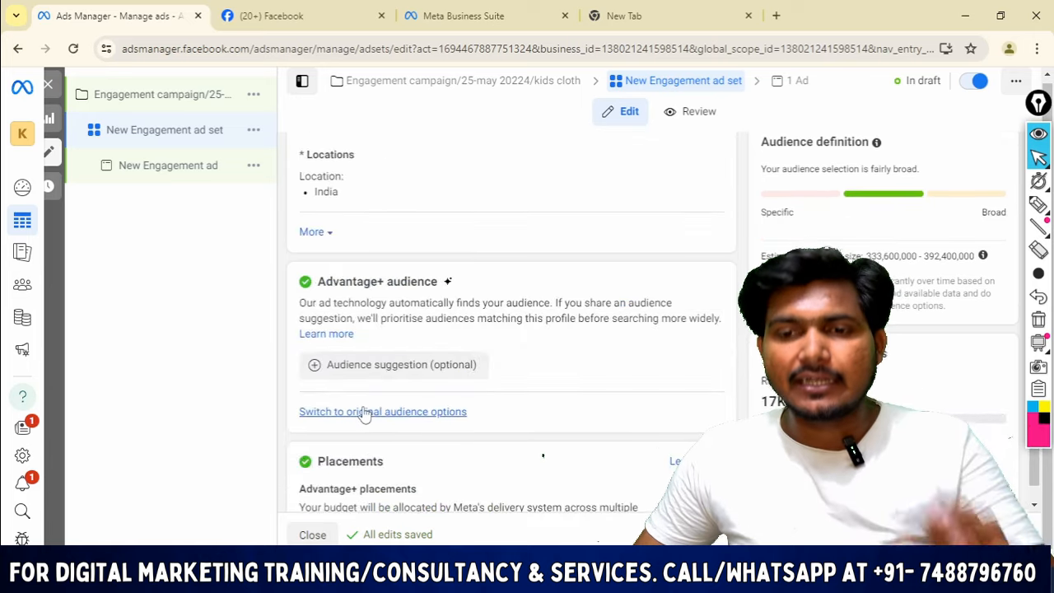
click(361, 412)
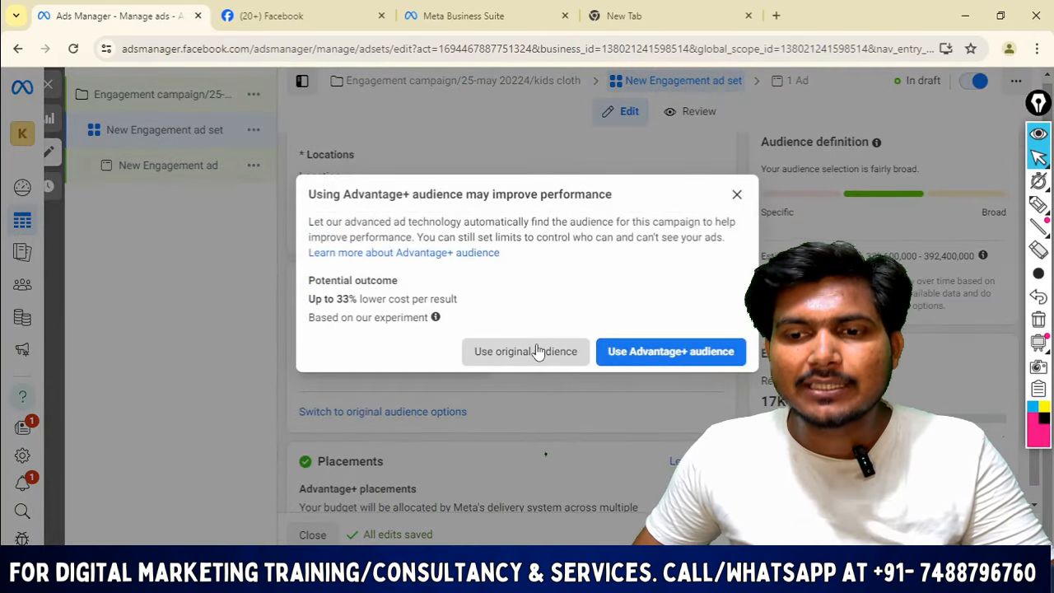
click(536, 352)
scroll(531, 329, down, 5)
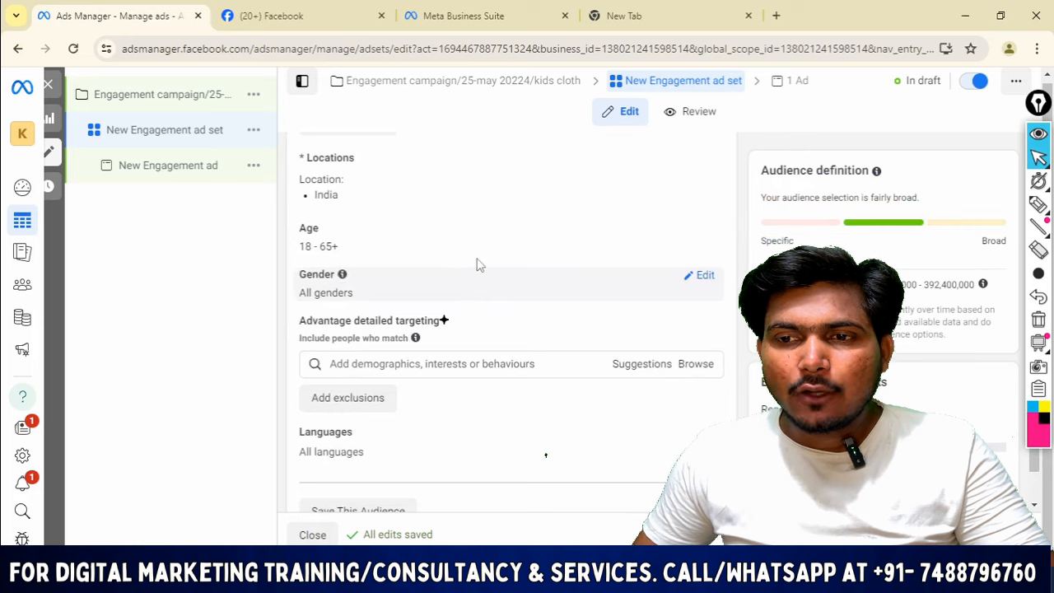
Replace India with Delhi, India as the included location in the ad set's audience.
scroll(643, 265, up, 1)
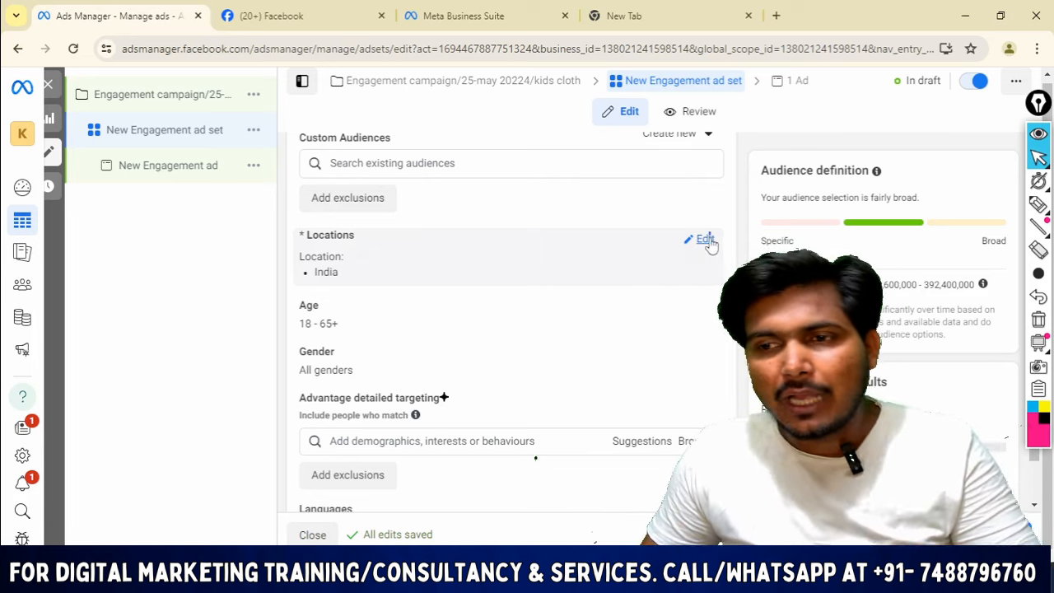
click(705, 239)
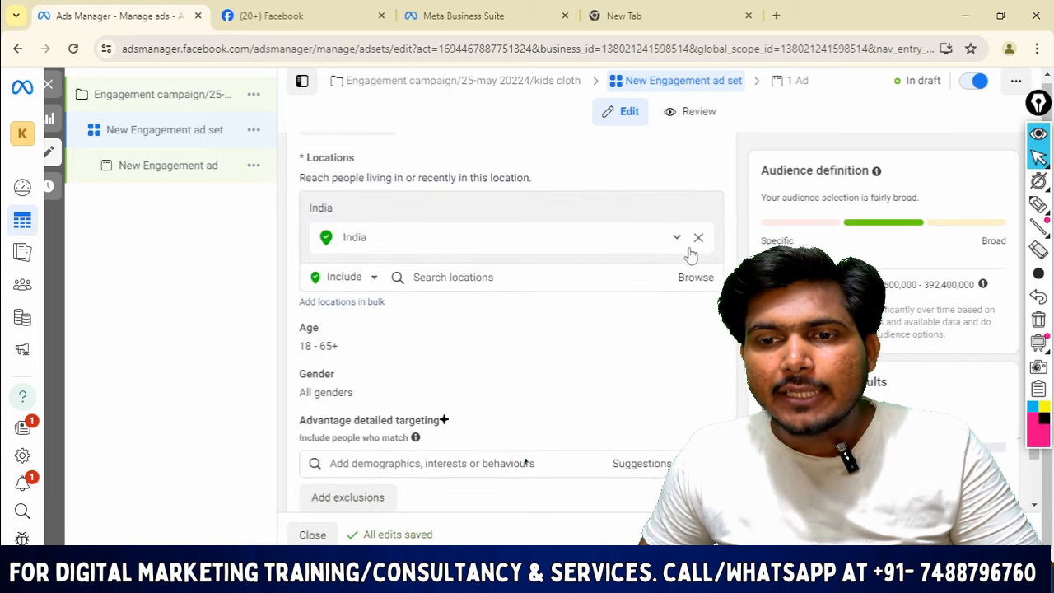
click(698, 239)
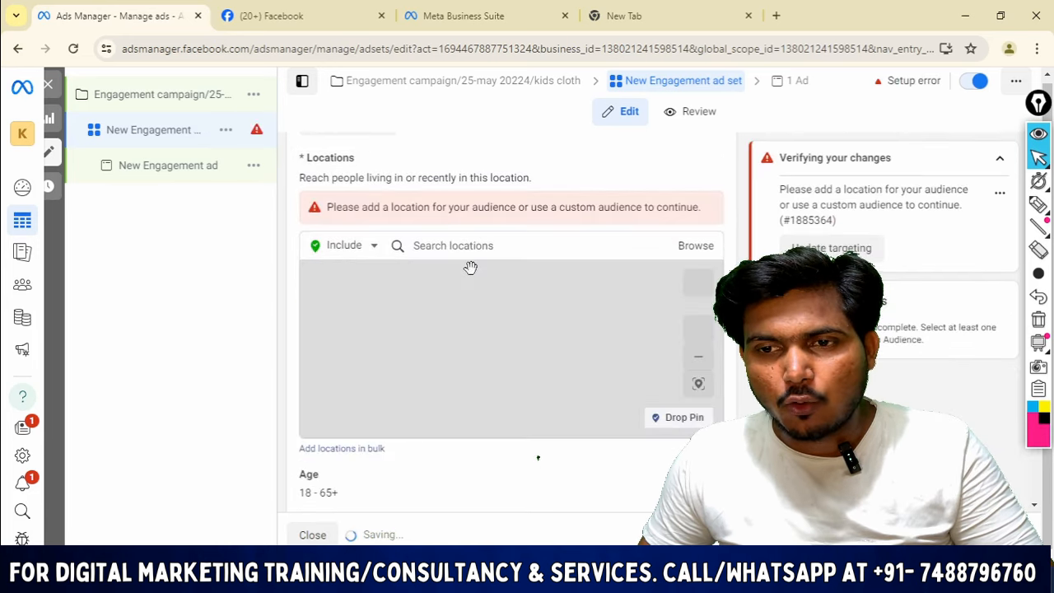
click(468, 246)
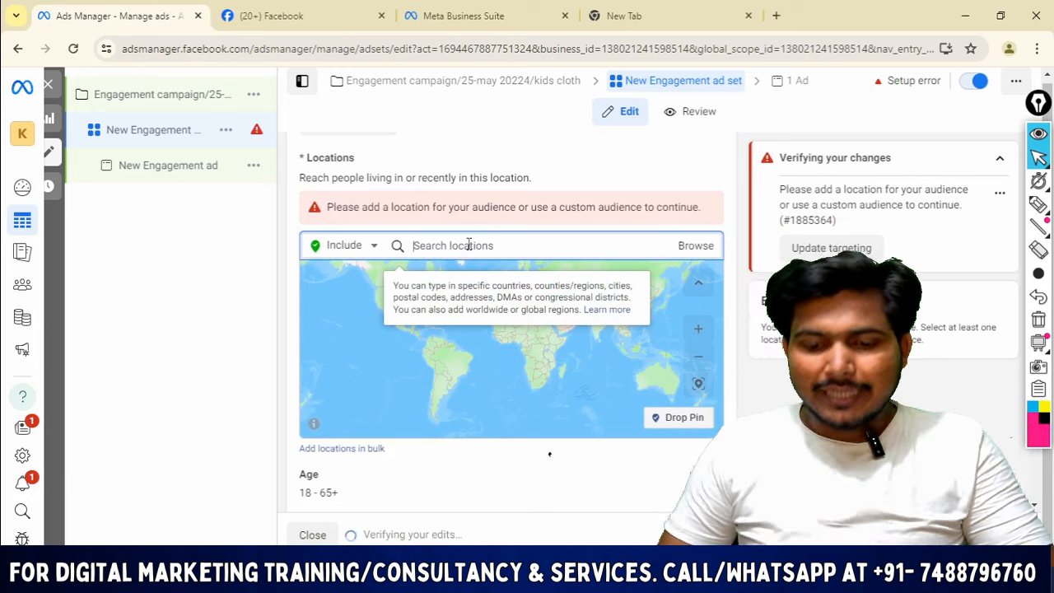
text(delhi)
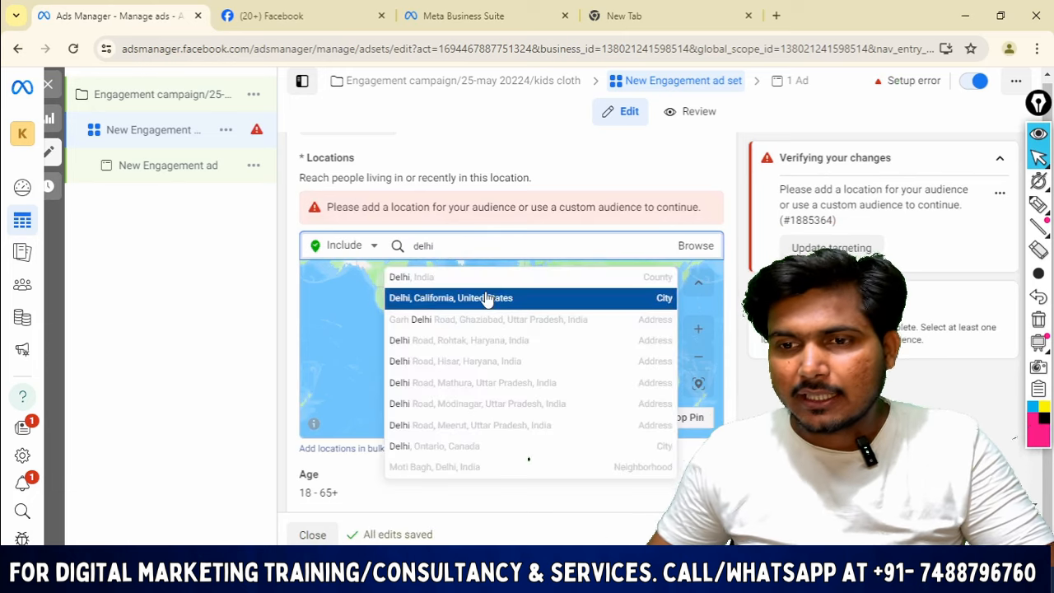
click(476, 275)
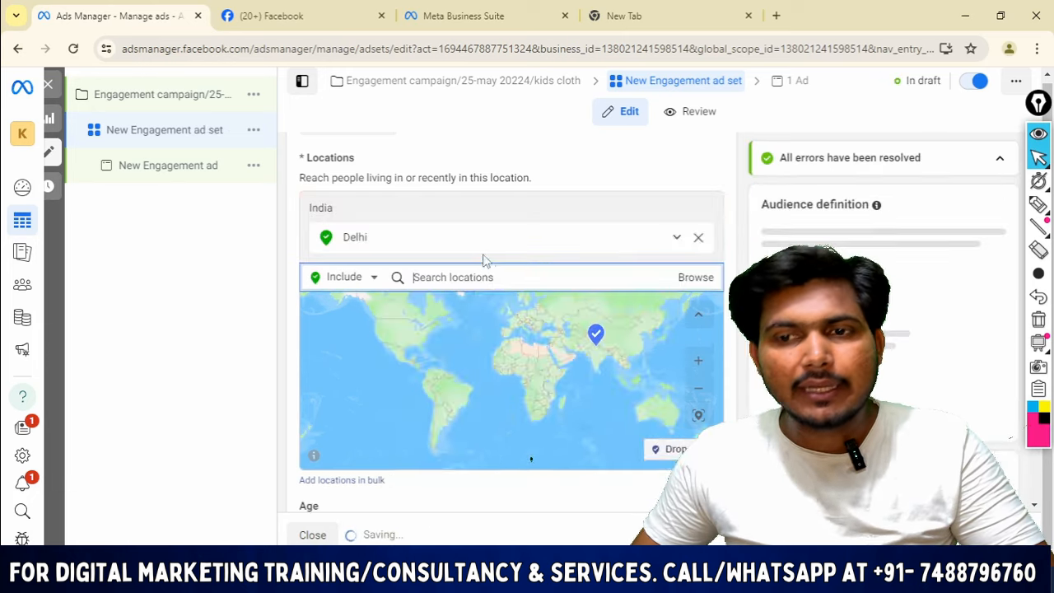
Add the cities of Mumbai (Maharashtra), Noida (Uttar Pradesh) and Gurugram (Haryana) to the included audience locations.
text(mumbai)
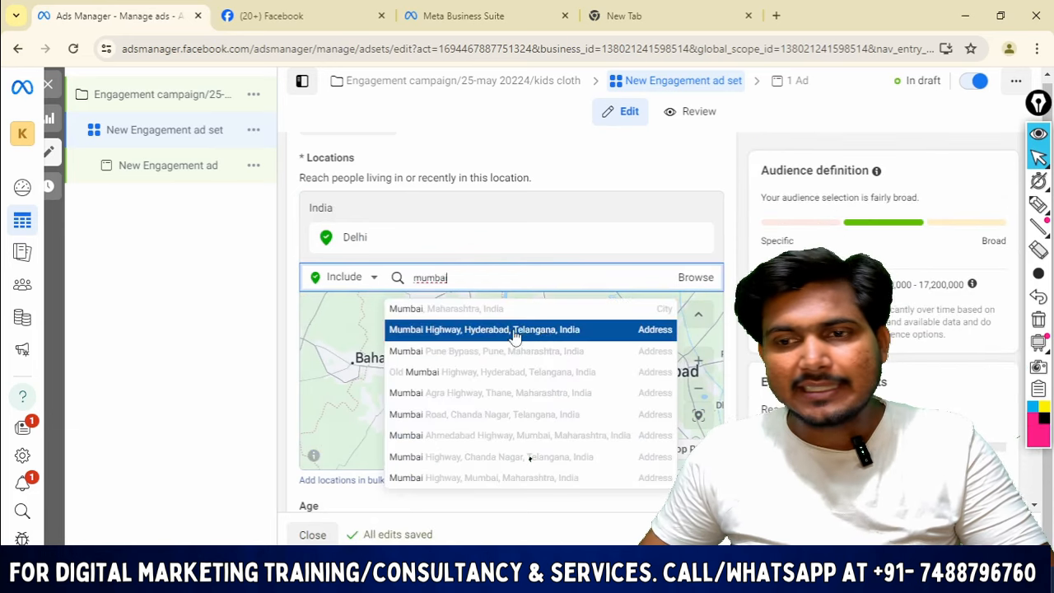
click(452, 303)
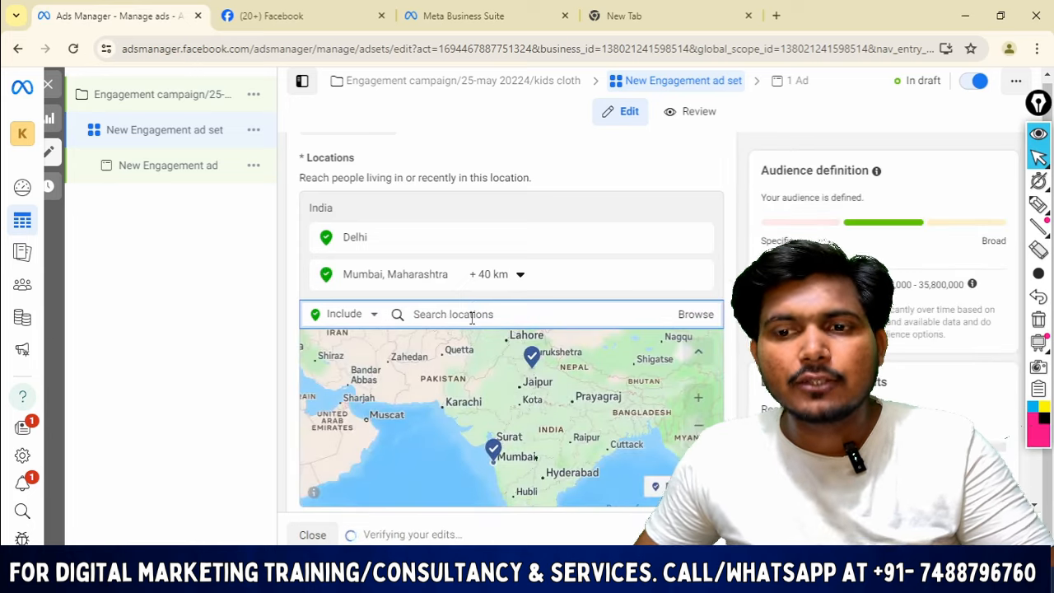
text(noida)
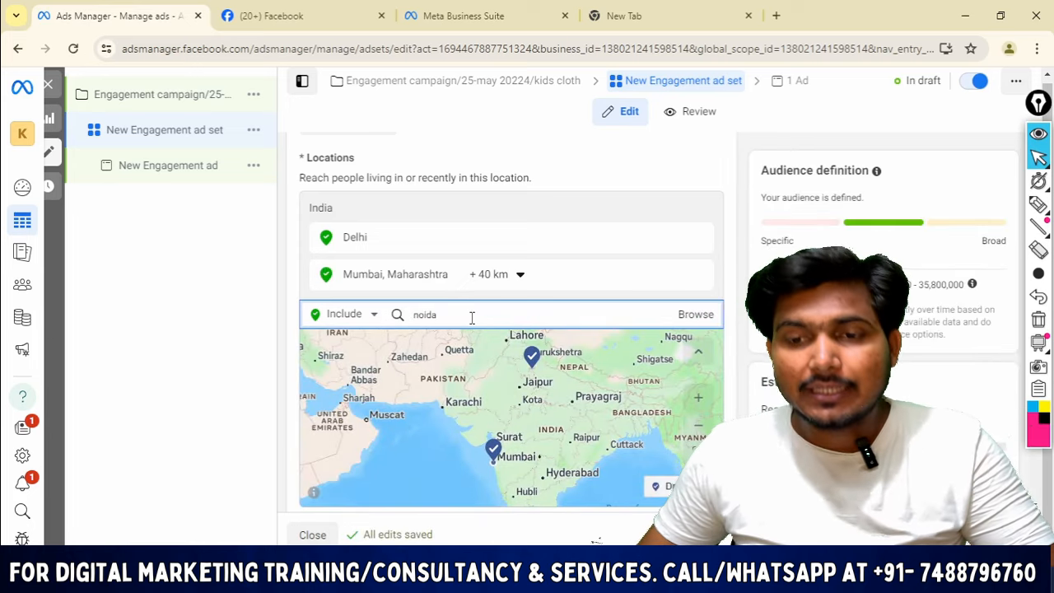
click(443, 346)
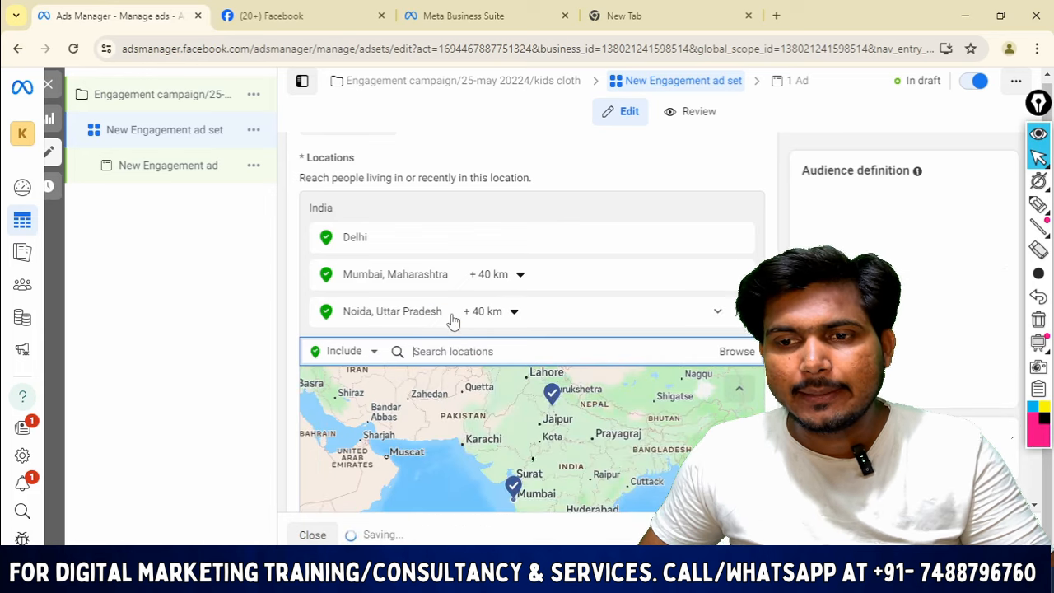
text(gur)
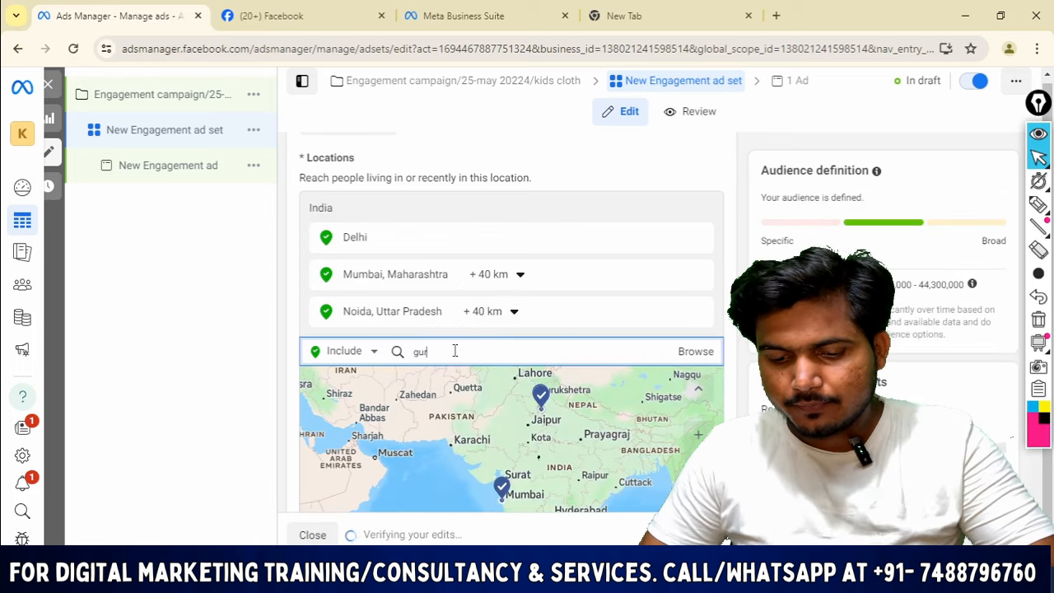
text(gao)
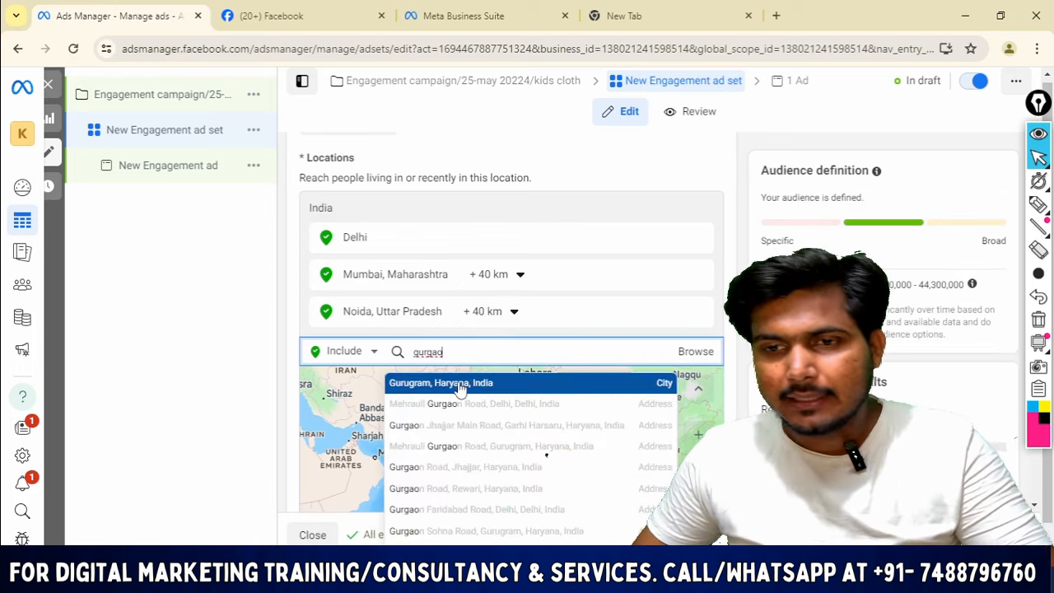
click(463, 387)
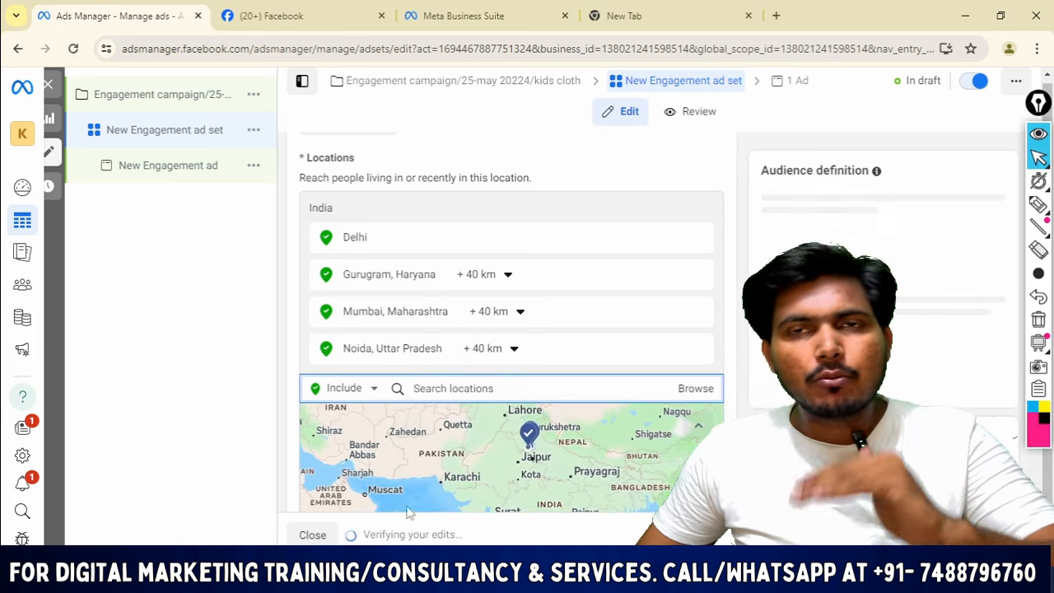
Set the ad set audience's age range to 20–42.
scroll(675, 359, down, 3)
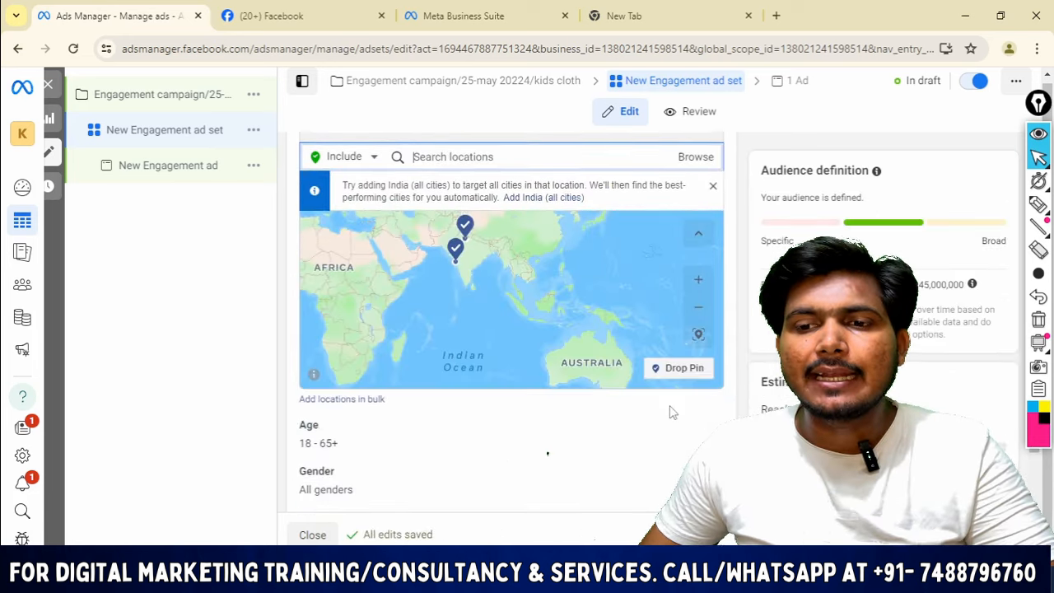
mouse_move(325, 425)
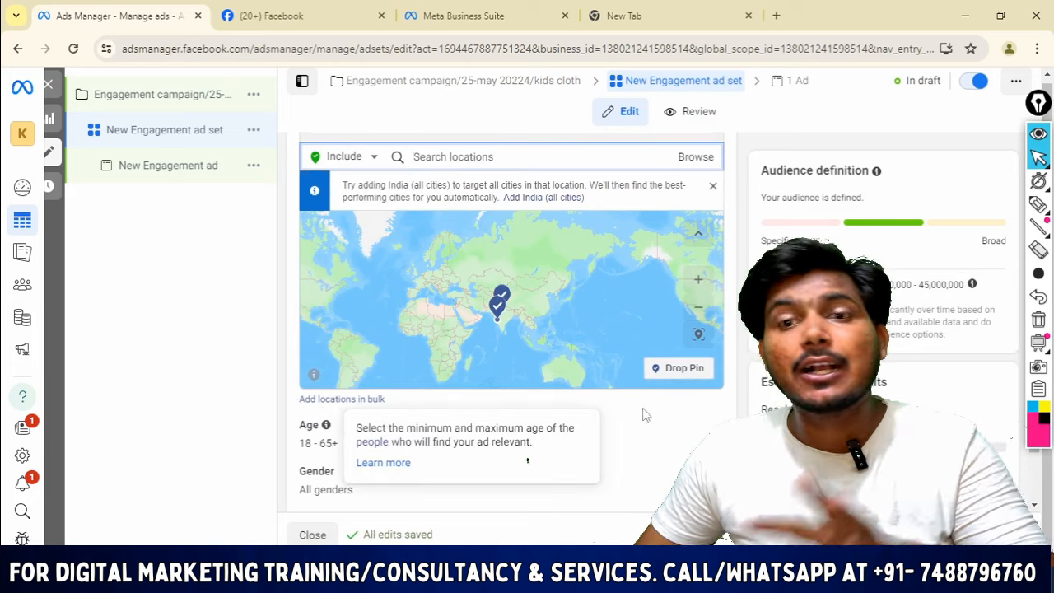
click(531, 449)
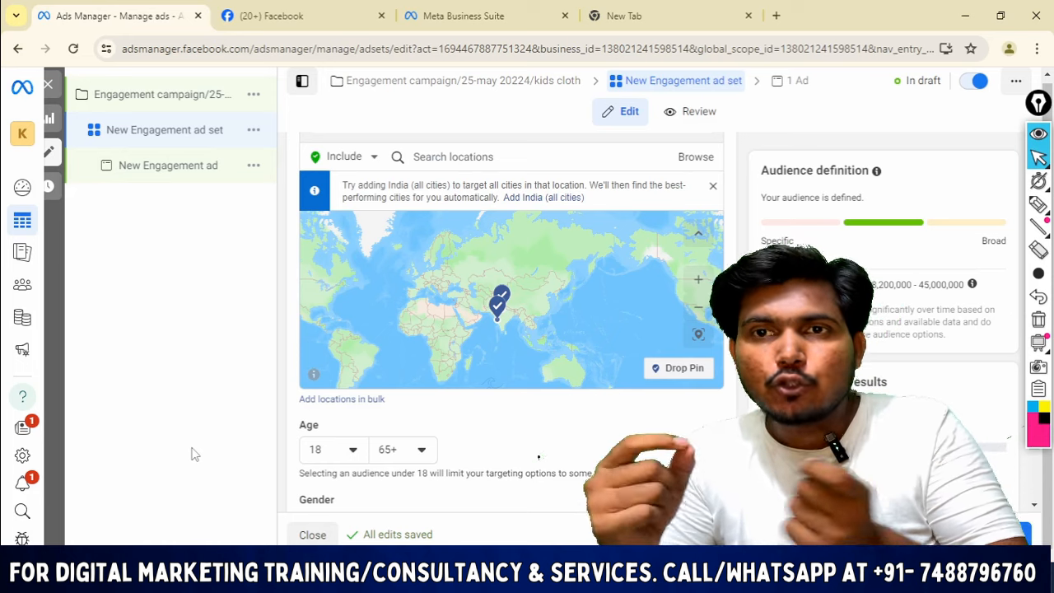
click(333, 450)
click(321, 295)
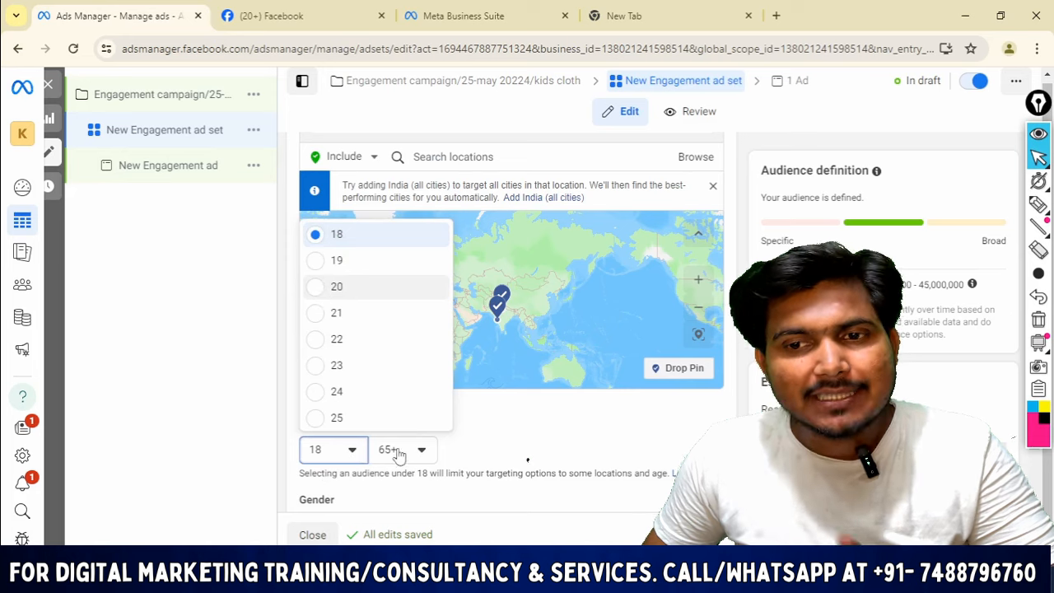
click(420, 451)
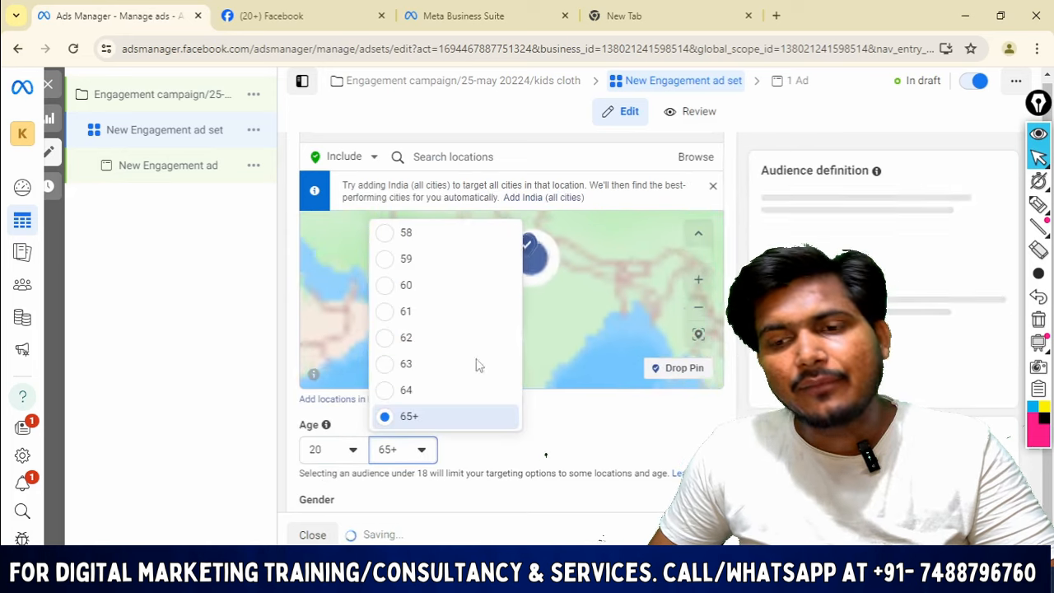
scroll(429, 354, up, 7)
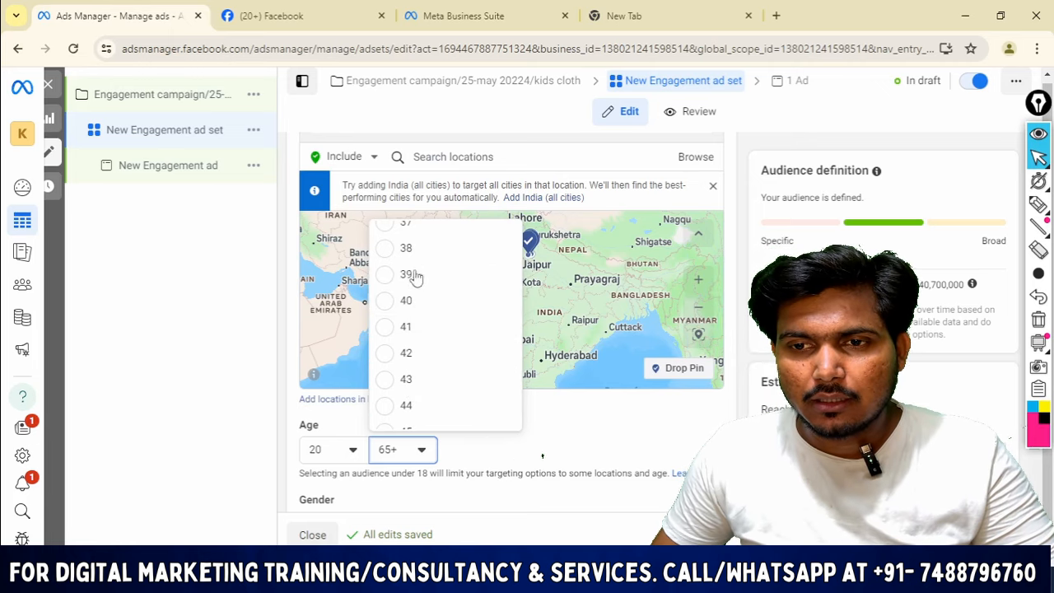
click(404, 365)
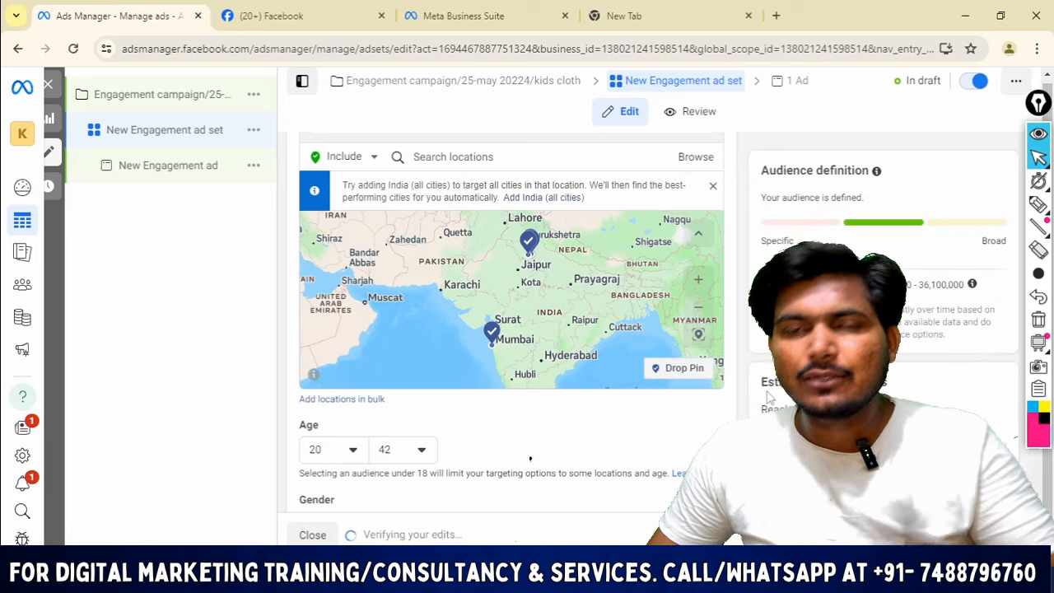
Limit the ad set audience's gender to Women.
scroll(624, 418, down, 1)
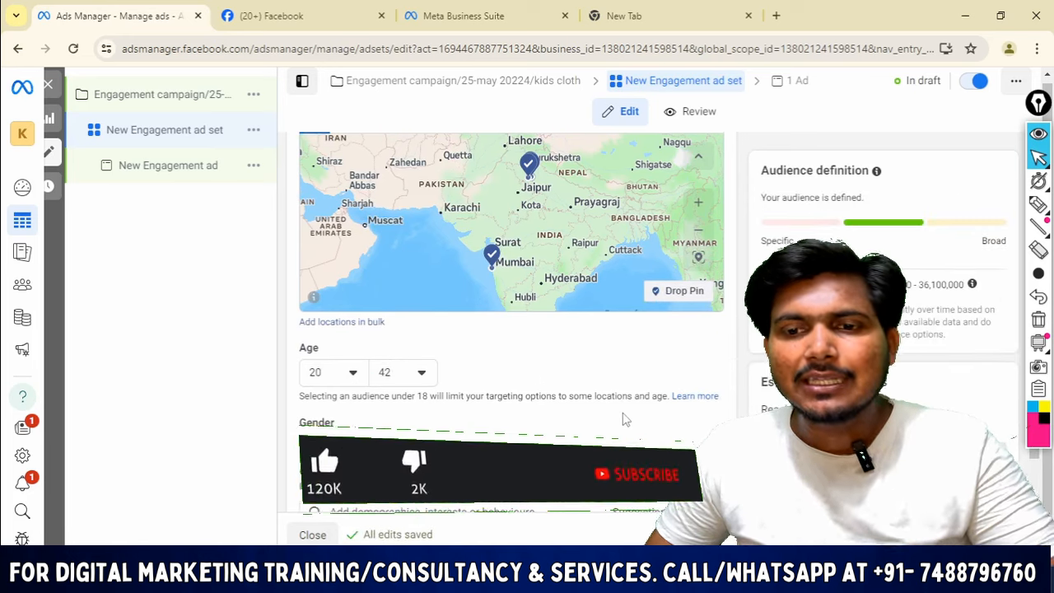
scroll(485, 318, down, 3)
scroll(412, 288, up, 1)
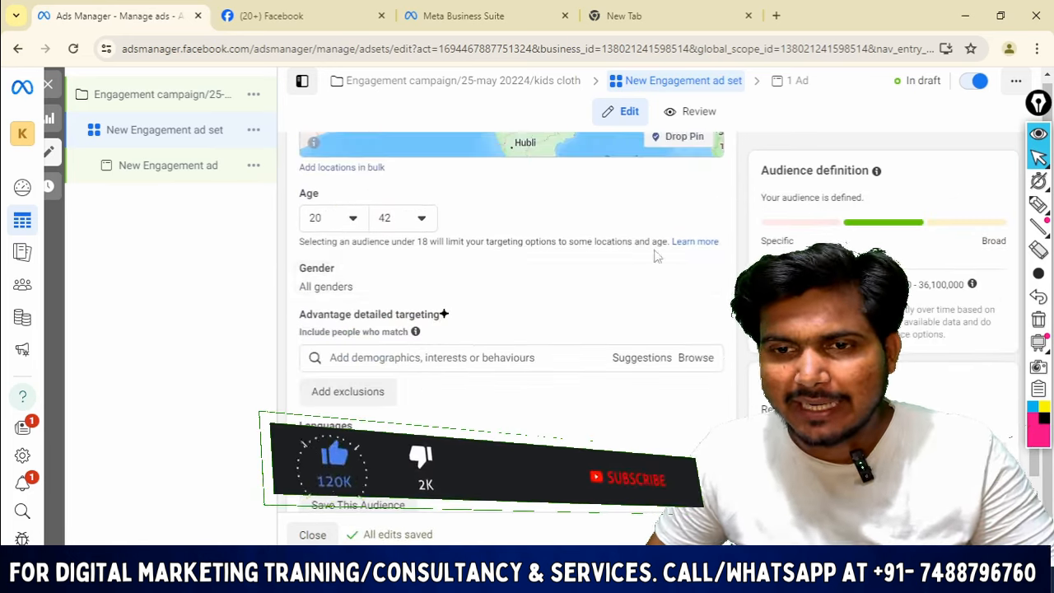
click(703, 270)
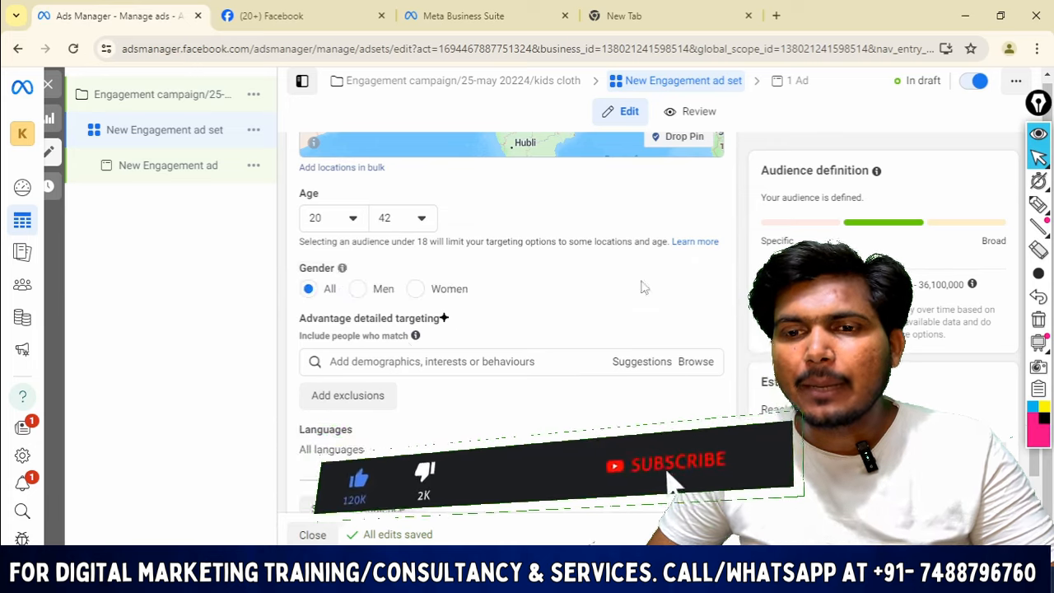
click(416, 288)
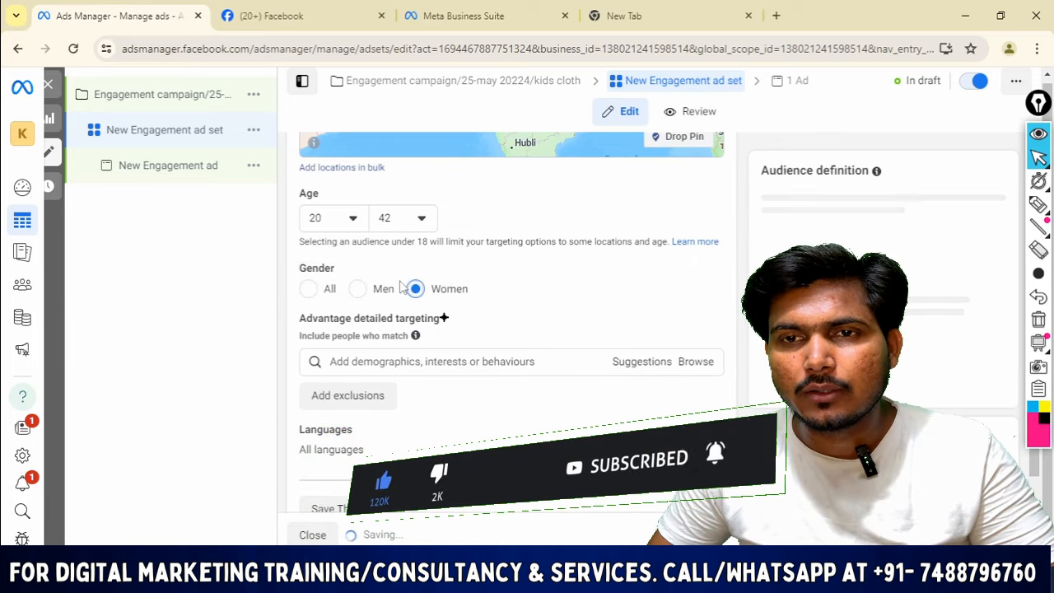
Search detailed targeting for "parent" and include the Parents (All) demographic.
scroll(404, 284, down, 2)
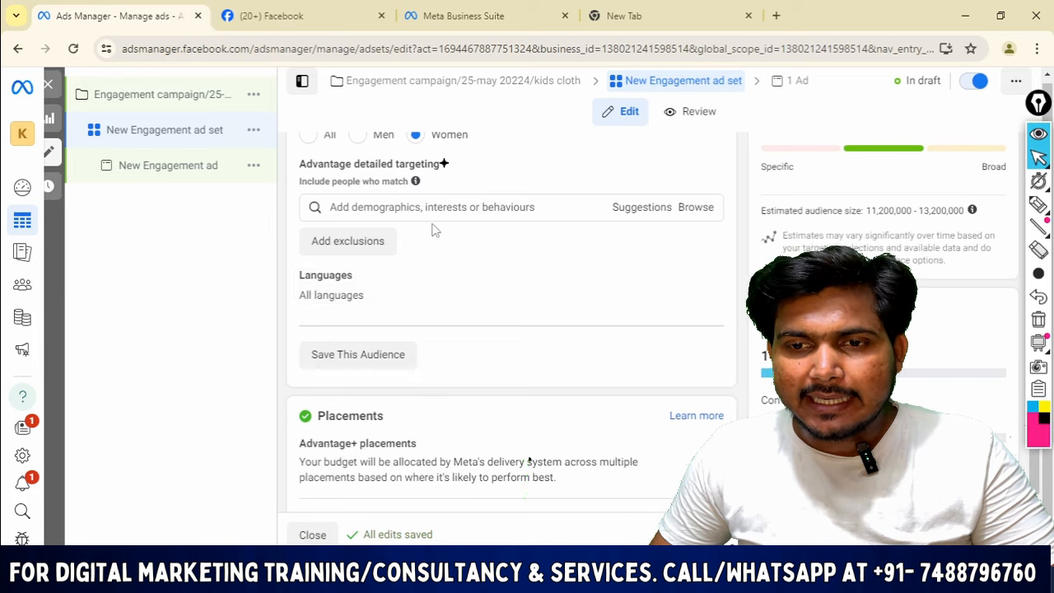
scroll(435, 230, up, 1)
click(417, 284)
text(pare)
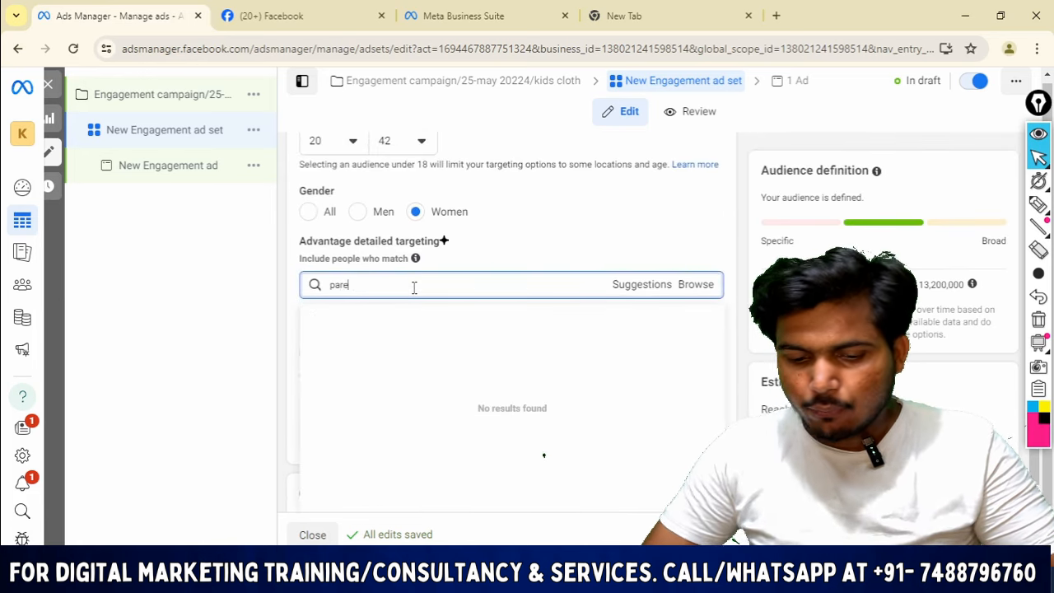
text(nt)
click(371, 317)
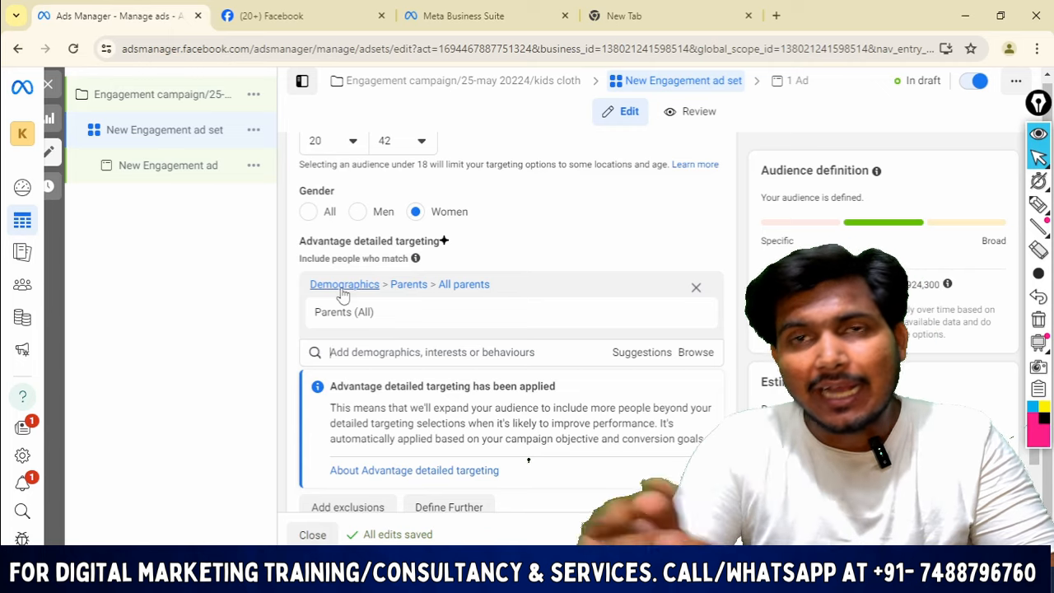
Add the demographics Parents with pre-teens (aged 9-12) and Parents with pre-schoolers (3-5 years) to the detailed targeting.
click(419, 354)
text(parents)
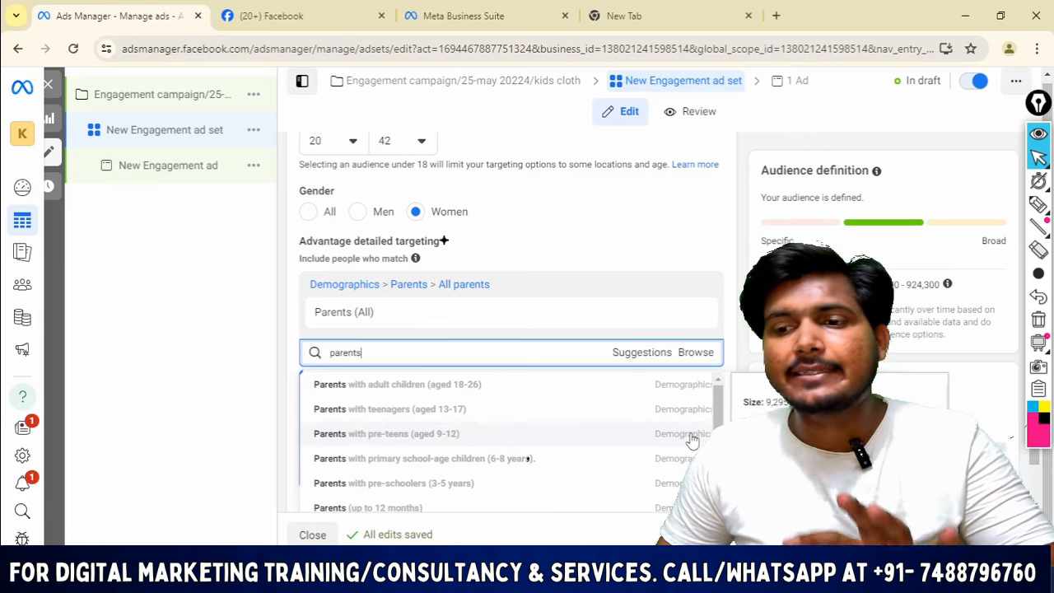
click(410, 438)
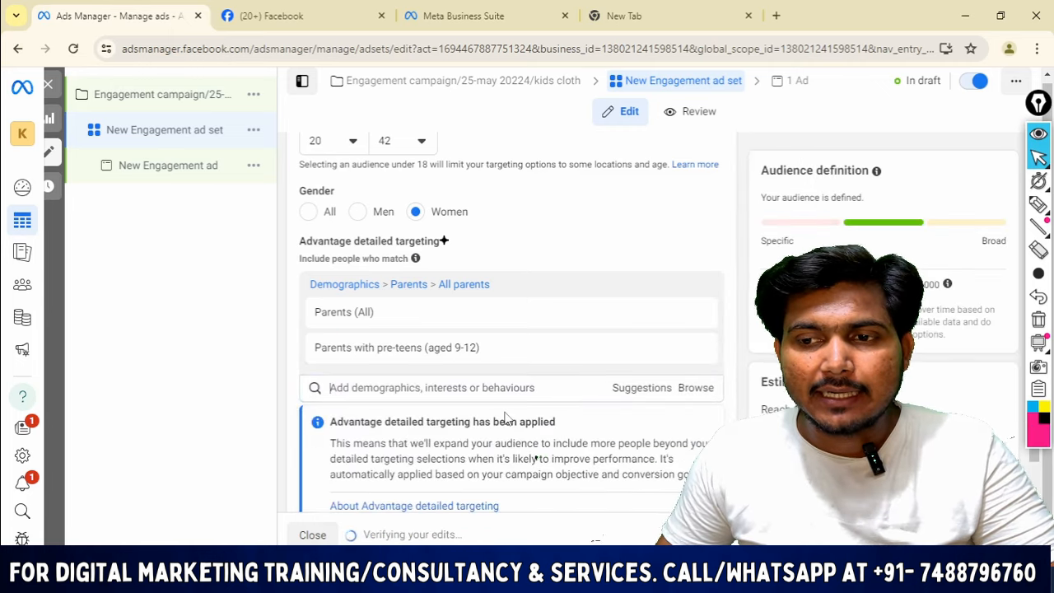
click(651, 388)
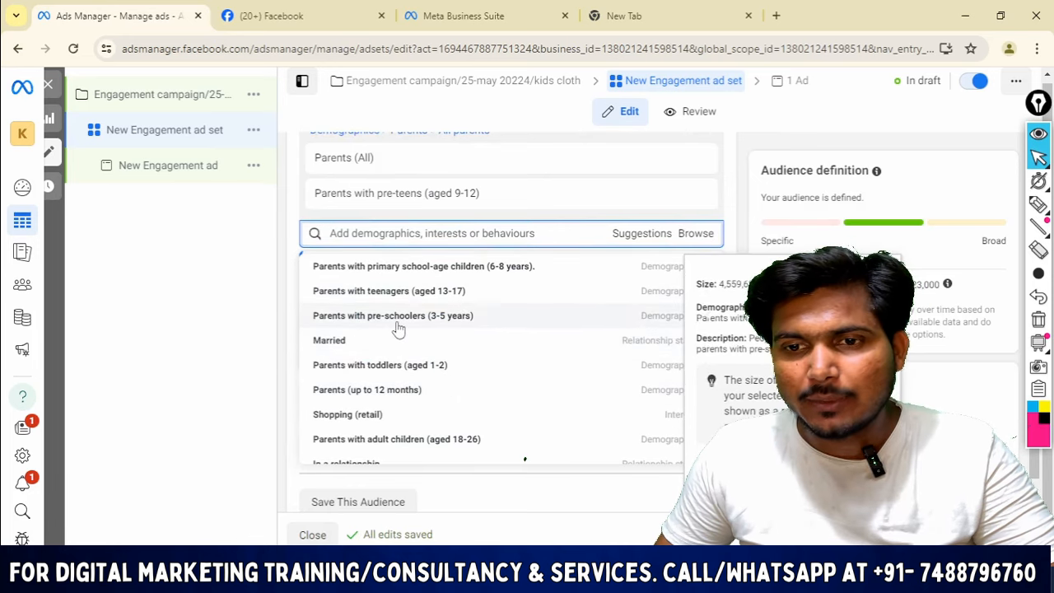
click(425, 316)
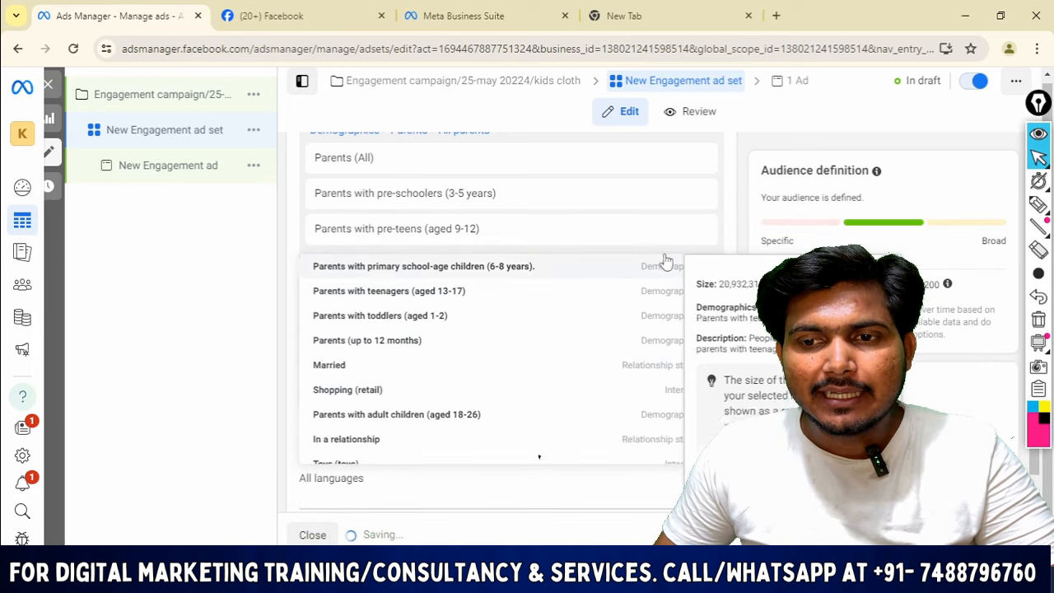
Add the suggested interest Shopping (retail) to the detailed targeting.
scroll(545, 259, up, 1)
click(640, 352)
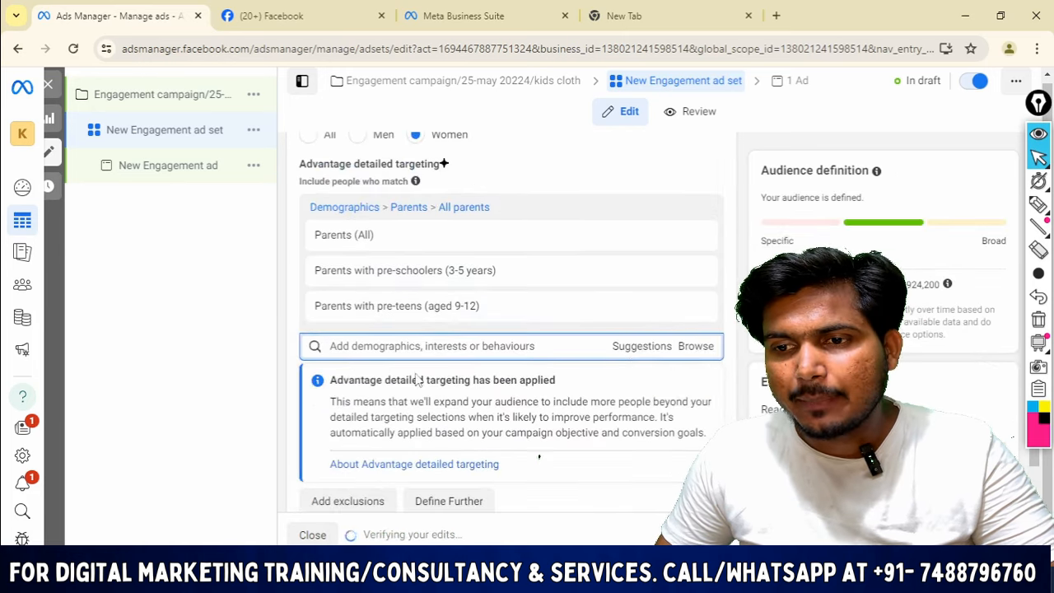
scroll(602, 321, down, 1)
click(611, 277)
scroll(461, 359, down, 3)
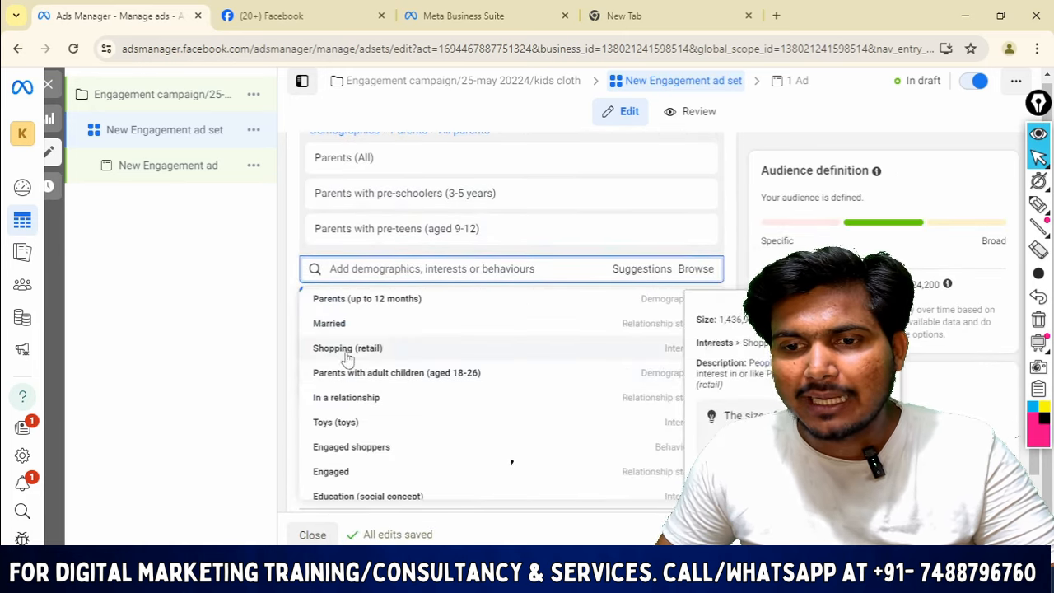
click(350, 355)
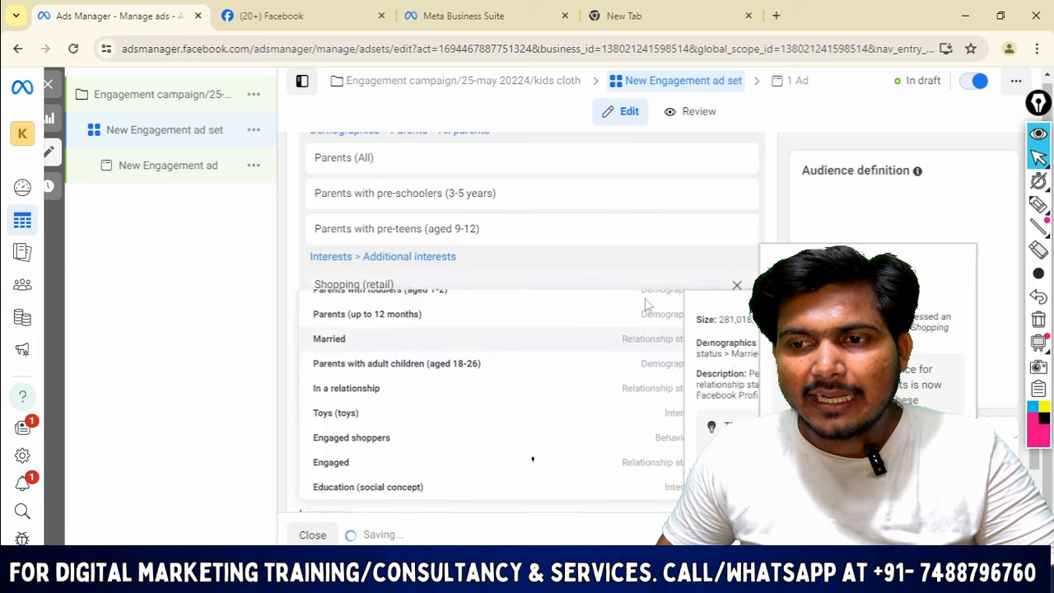
click(659, 324)
Add the suggested interest Clothing (clothing) to the detailed targeting and look through the further suggestions.
scroll(584, 302, down, 1)
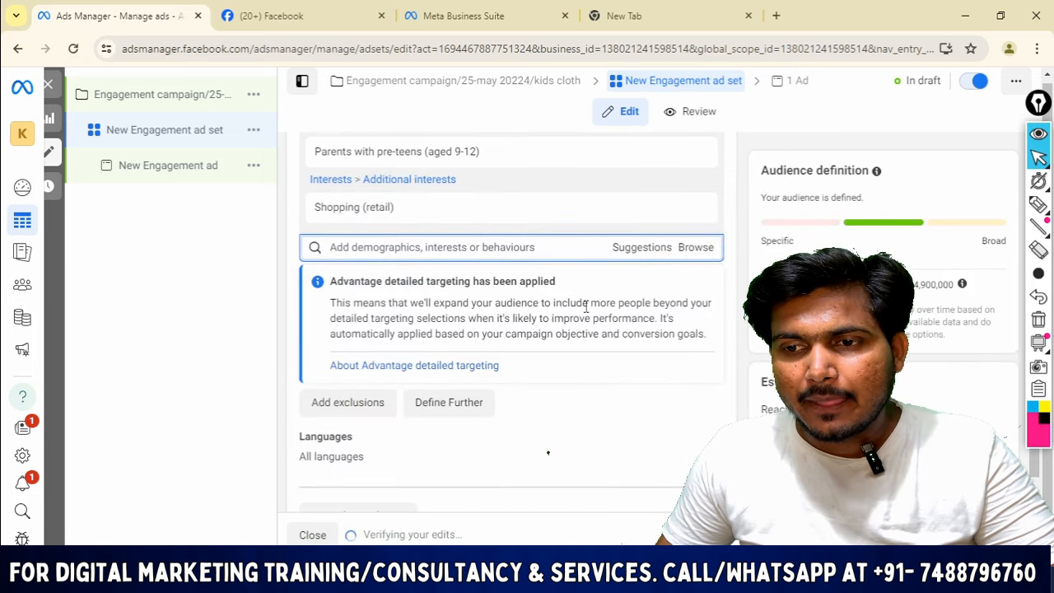
click(638, 249)
scroll(418, 363, down, 2)
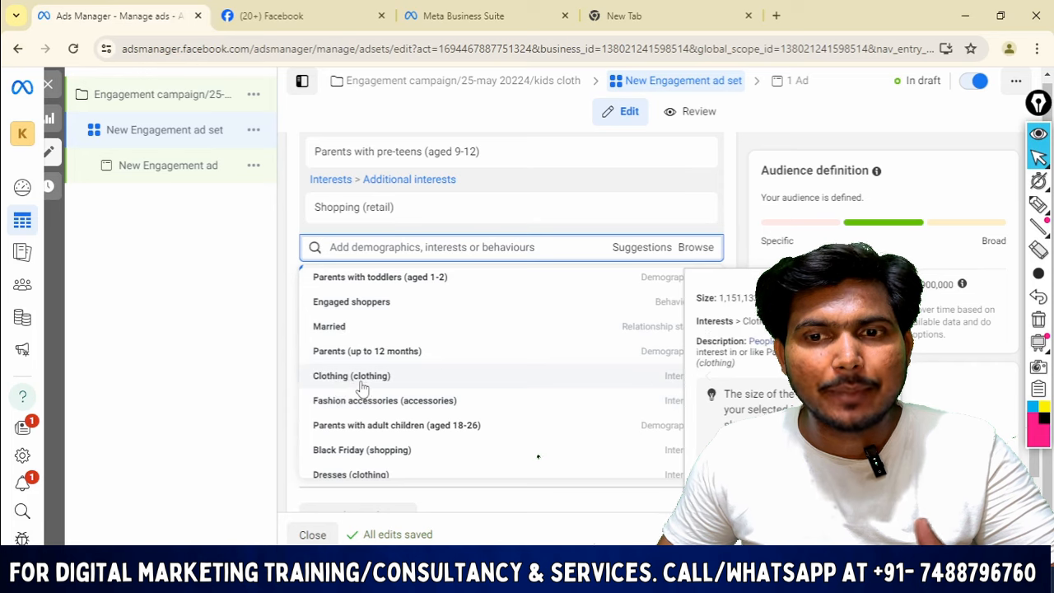
click(362, 383)
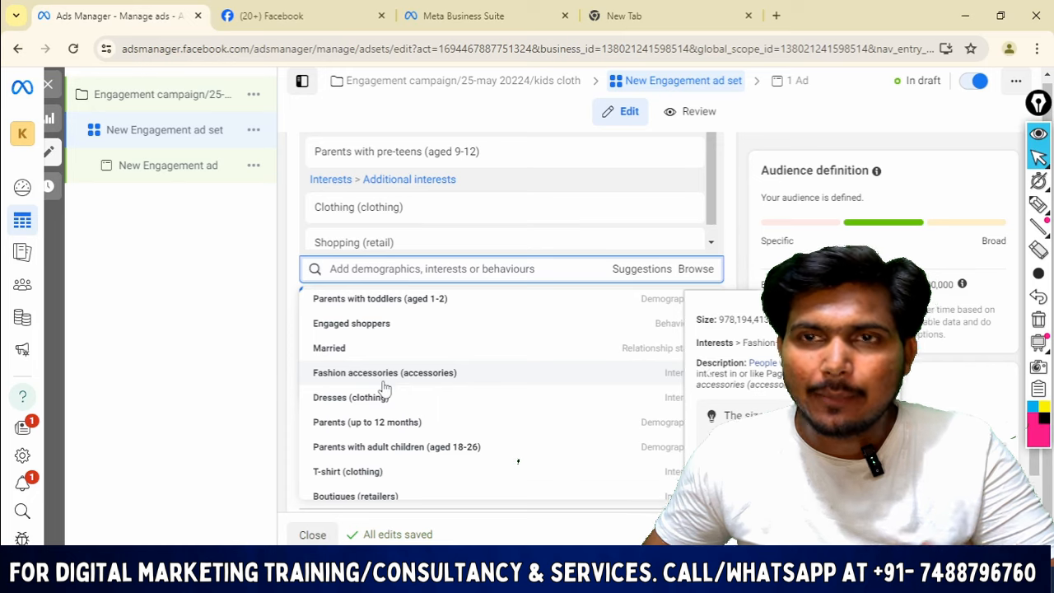
scroll(418, 449, down, 1)
scroll(418, 449, down, 1)
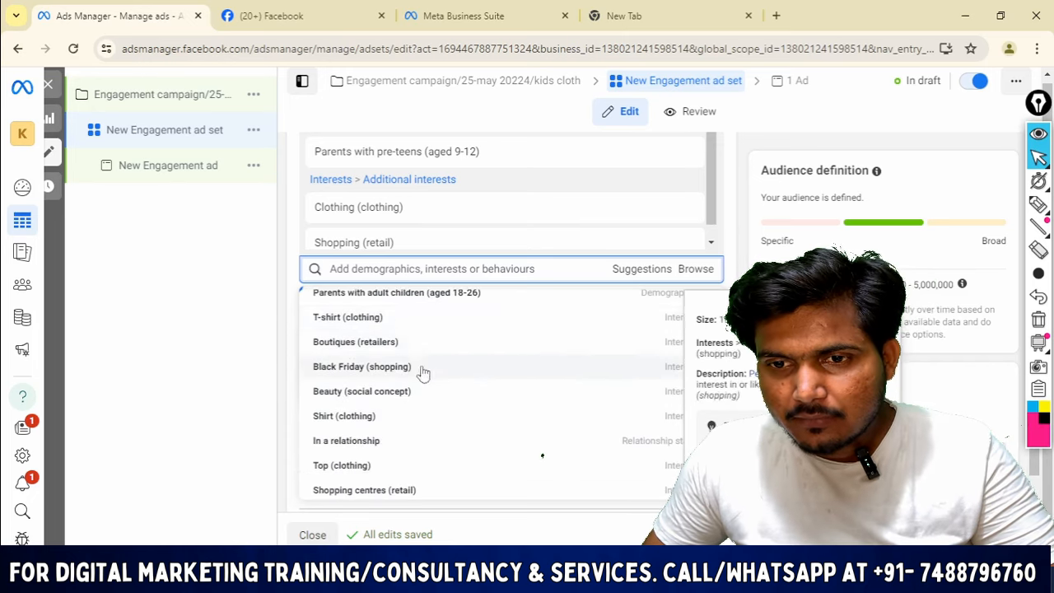
Add the interest Child (children and parenting) and the demographic Parents with primary school-age children (6-8 years) to the detailed targeting.
click(460, 268)
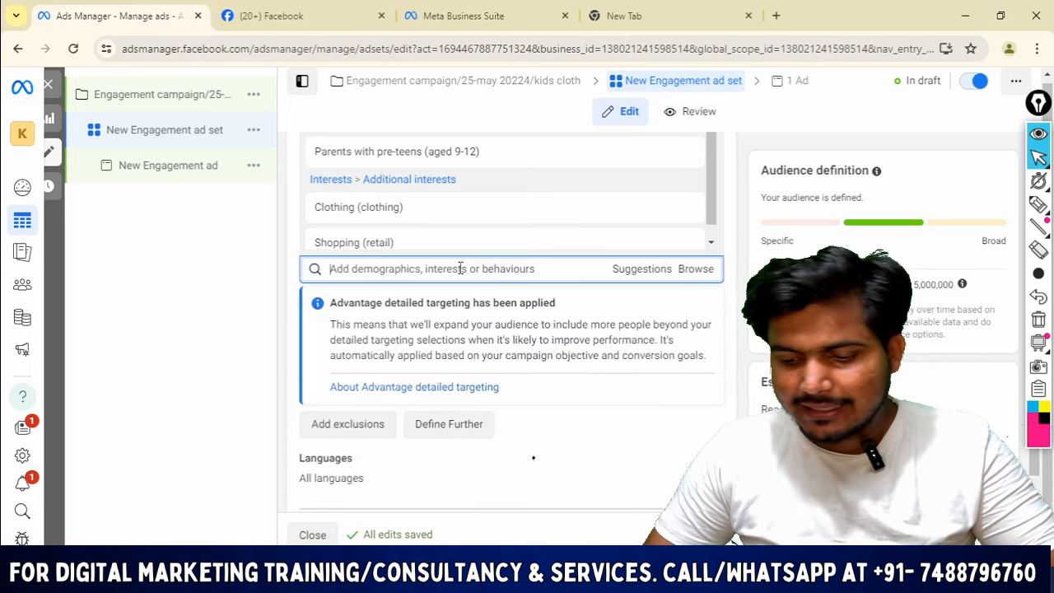
text(children)
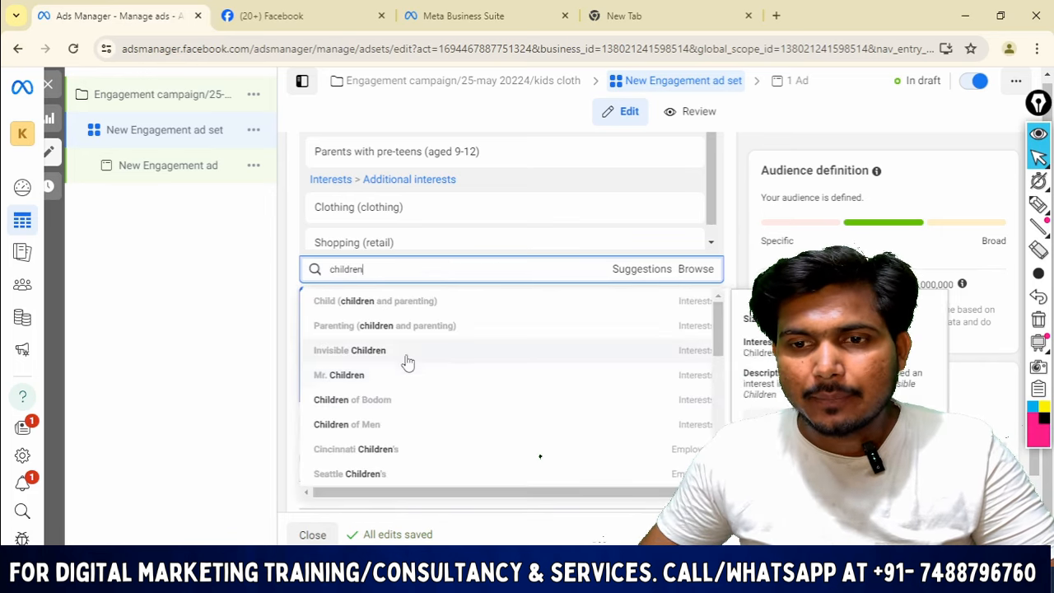
click(402, 302)
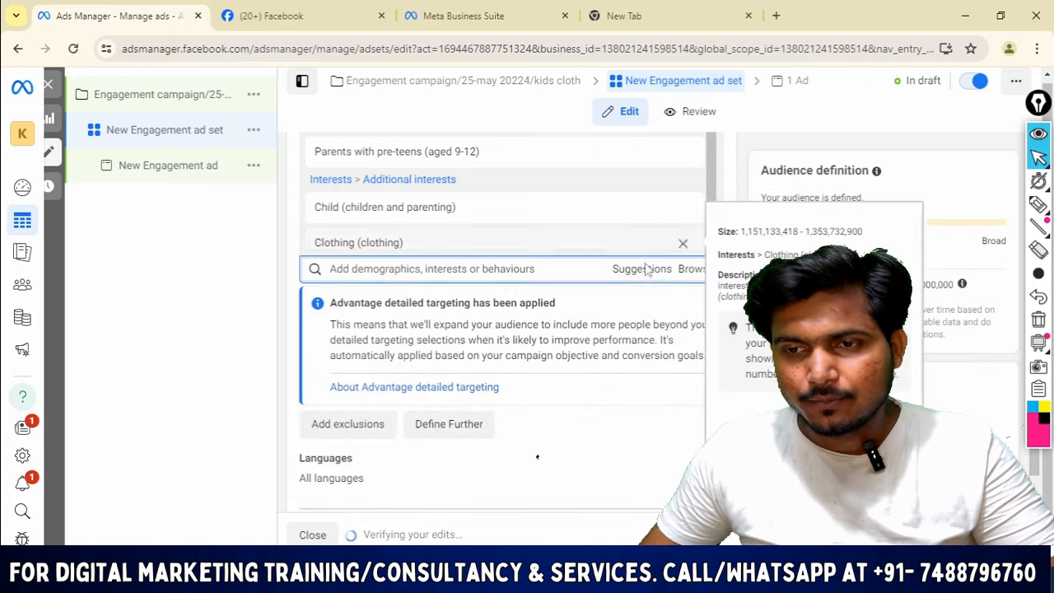
click(647, 269)
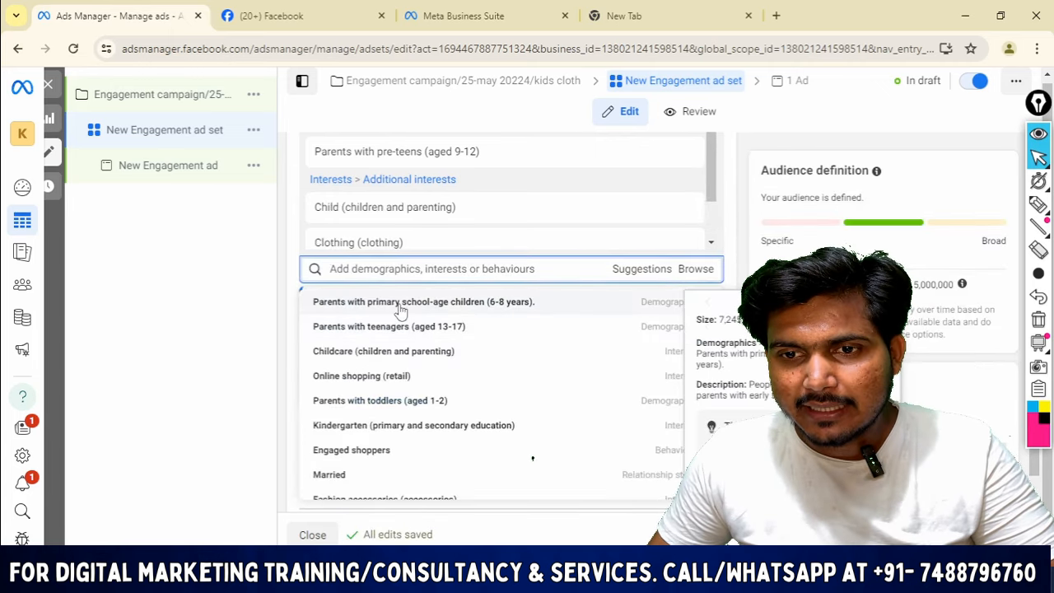
click(503, 303)
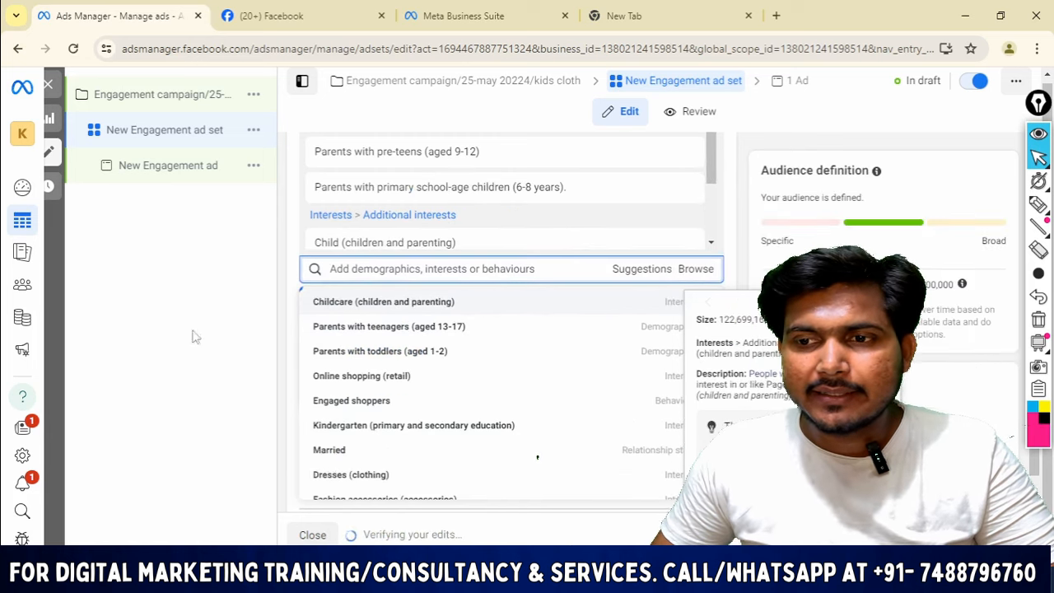
scroll(445, 362, down, 1)
Add FirstCry.com as an interest in the detailed targeting and review the included selections.
click(404, 269)
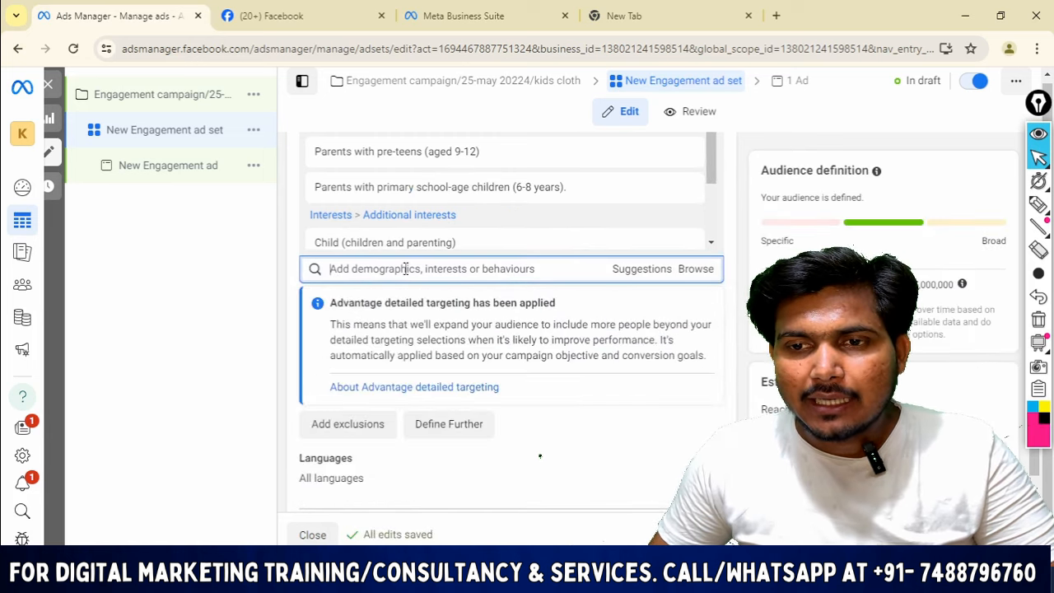
text(firstcry)
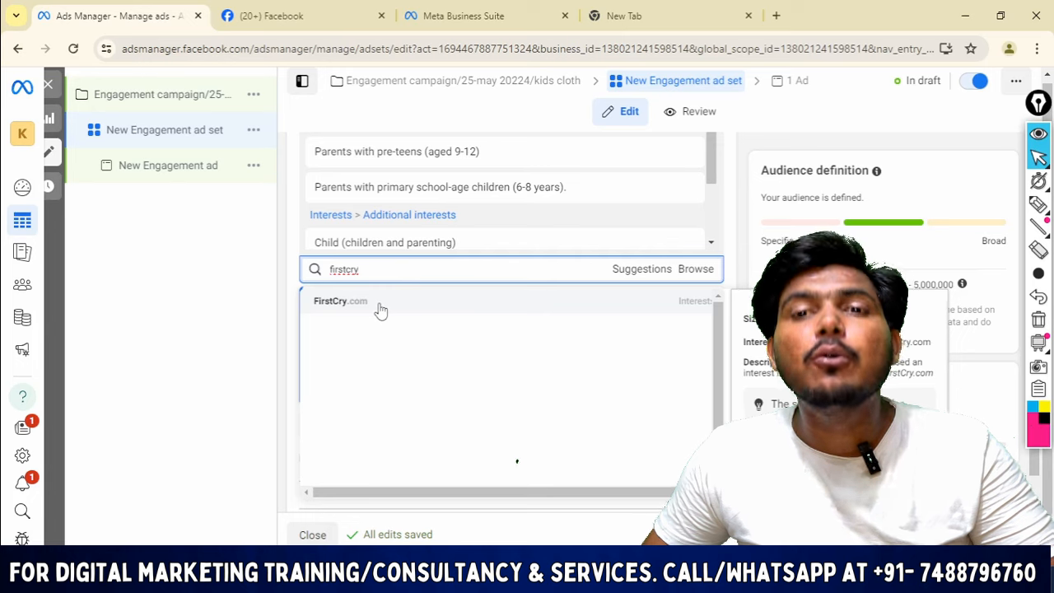
click(382, 311)
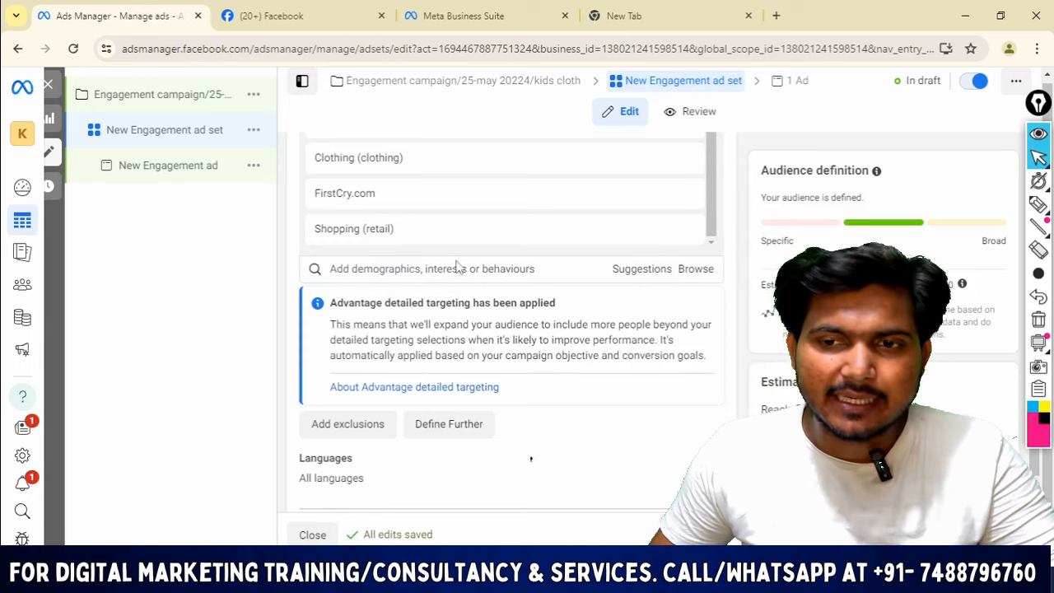
scroll(459, 269, up, 3)
scroll(459, 271, down, 3)
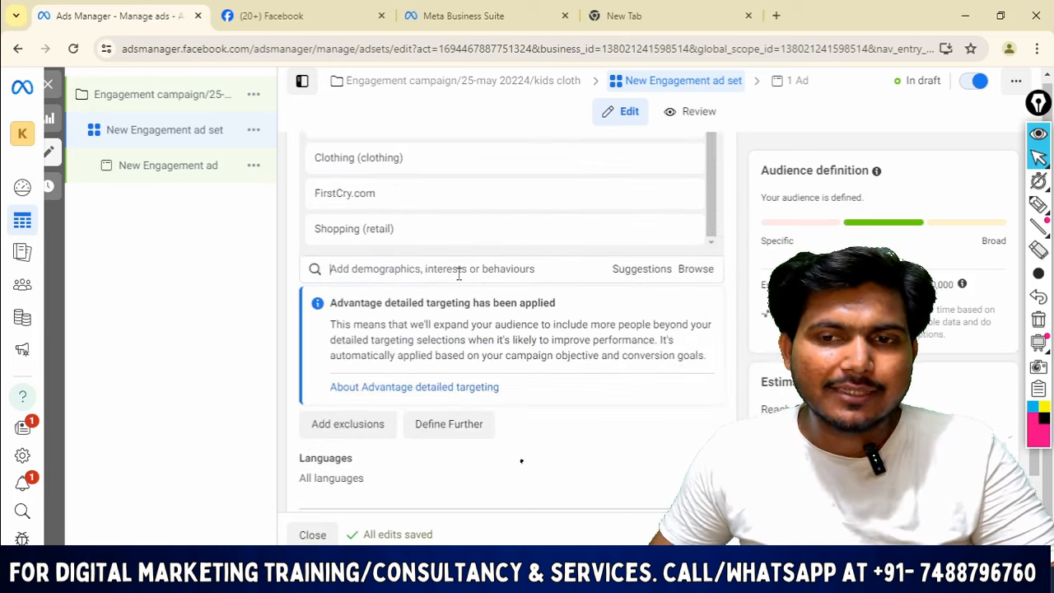
scroll(487, 214, up, 3)
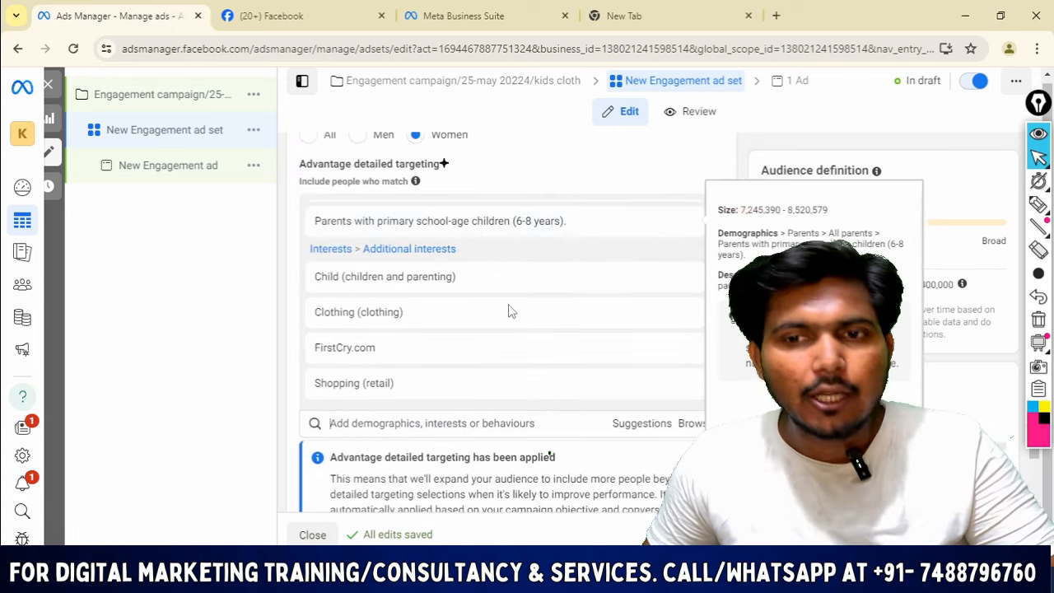
Switch the ad set from Advantage+ placements to Manual placements and review the listed platforms and placements.
scroll(459, 370, down, 5)
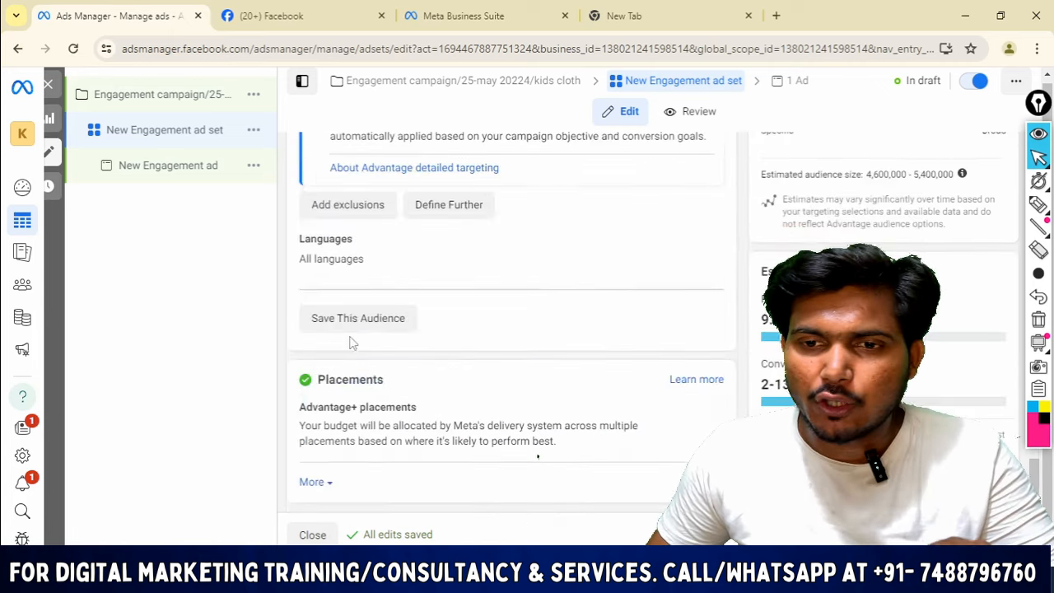
scroll(354, 344, up, 1)
scroll(366, 350, down, 1)
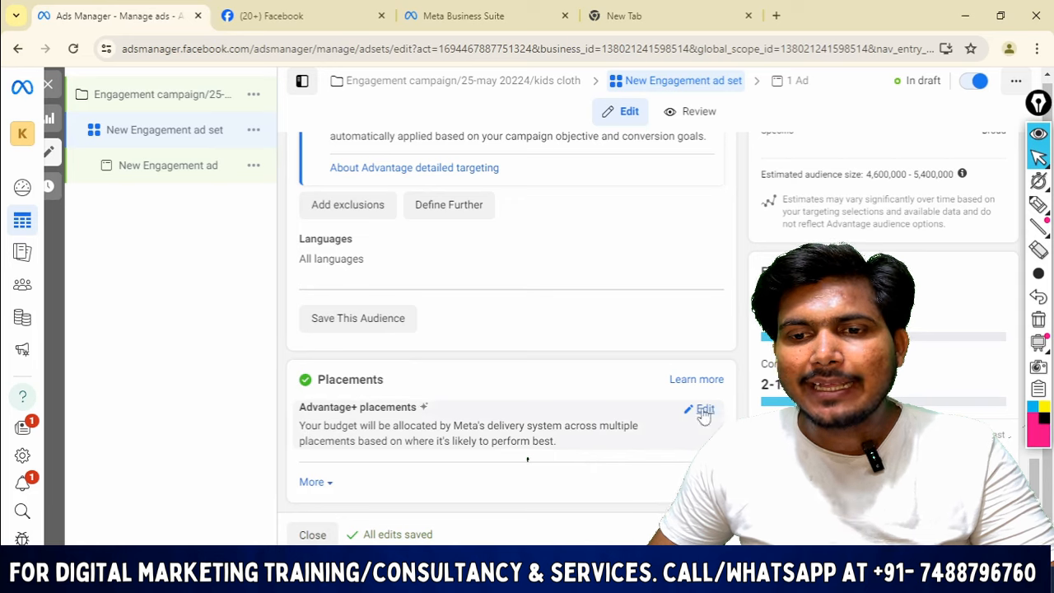
click(704, 409)
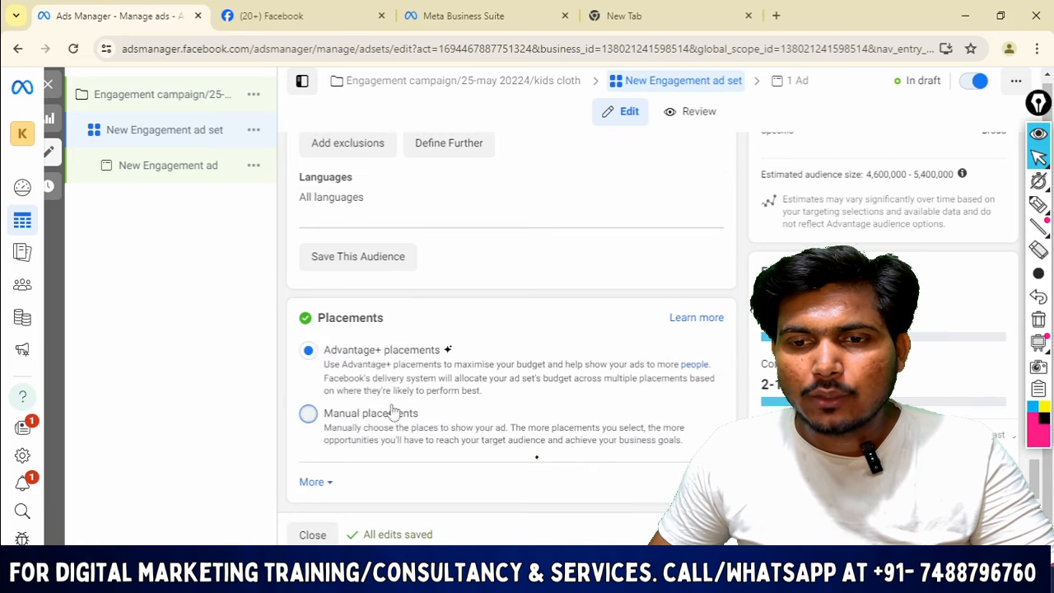
click(376, 414)
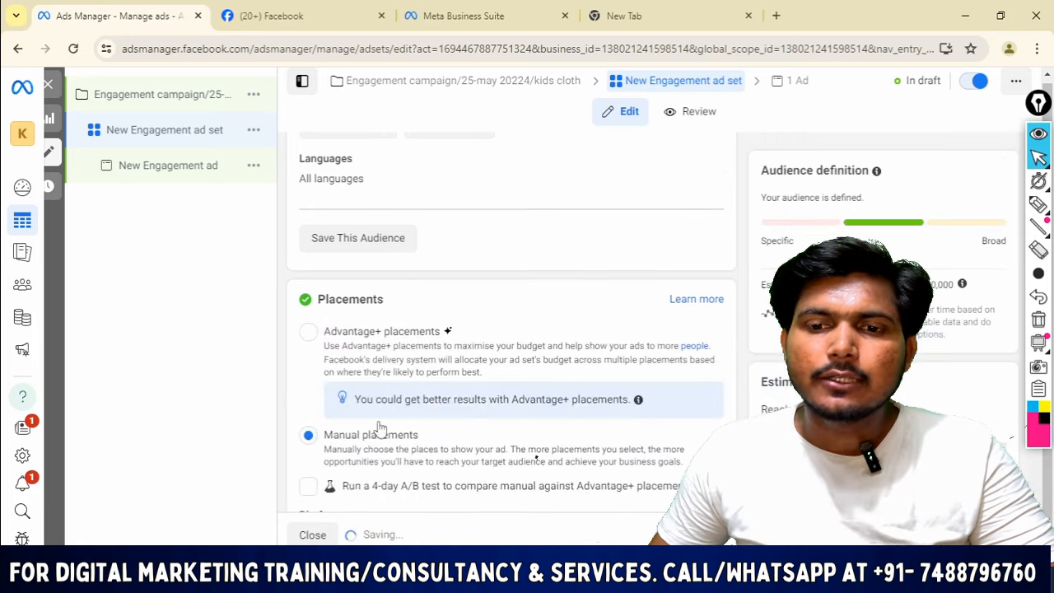
scroll(494, 441, down, 2)
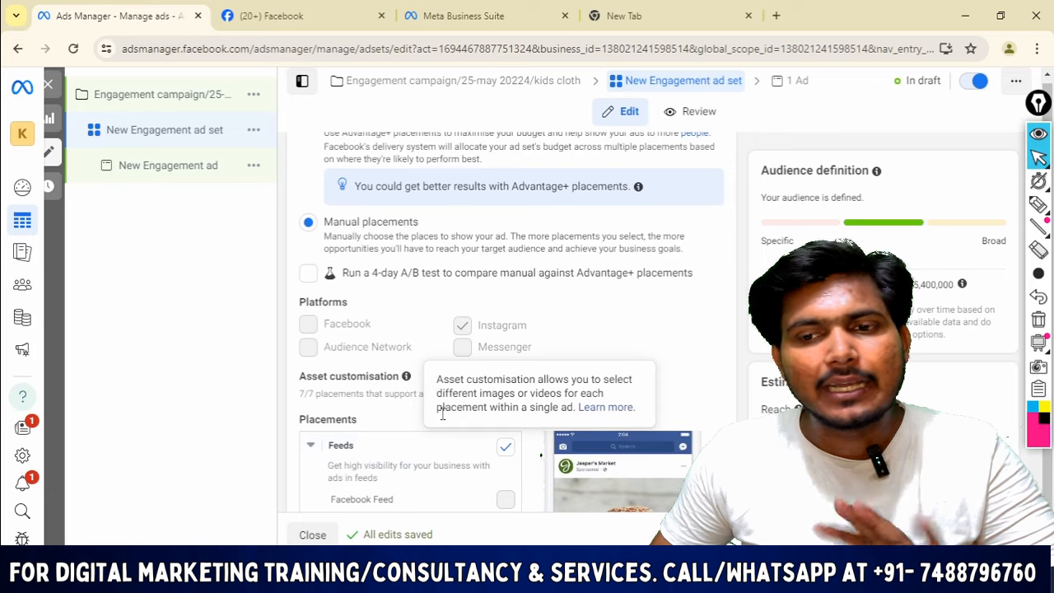
scroll(445, 415, up, 2)
scroll(499, 416, down, 5)
scroll(467, 413, up, 8)
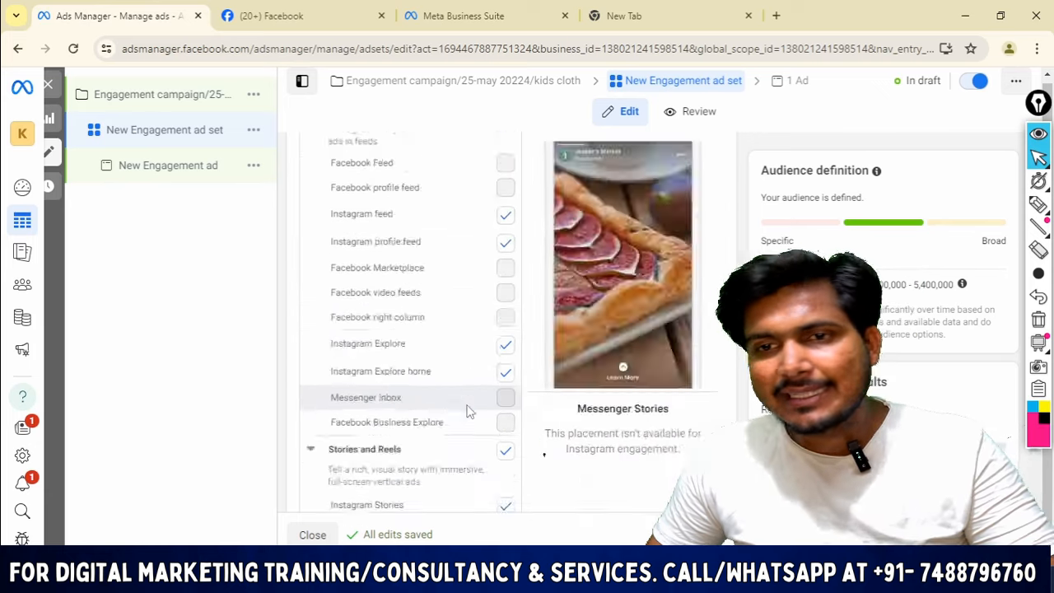
Open the New Engagement ad and examine its name, partnership, ad setup and format options.
click(780, 87)
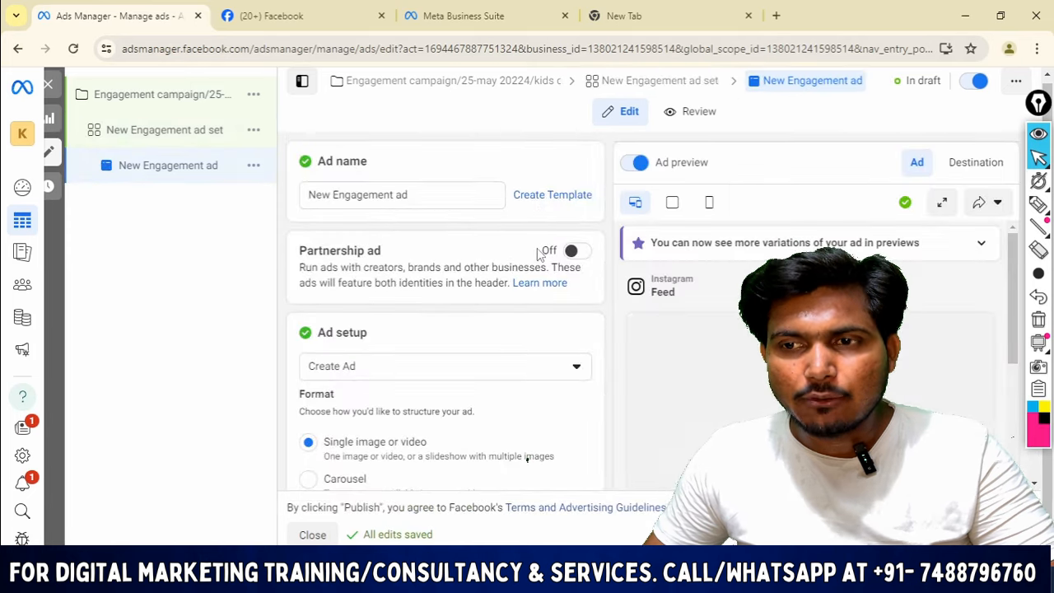
scroll(427, 177, down, 3)
scroll(430, 180, up, 2)
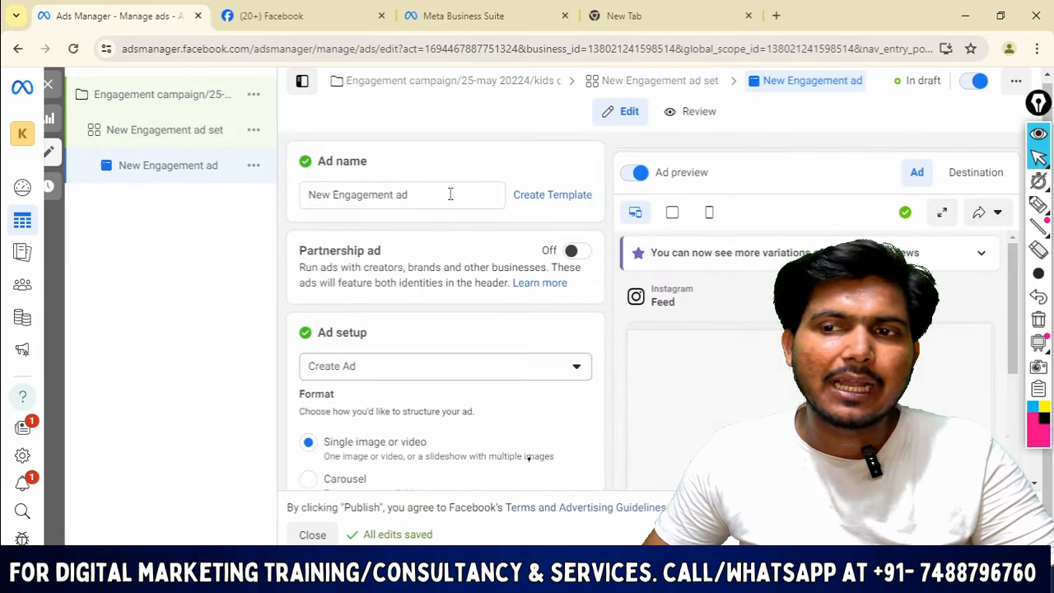
scroll(420, 321, down, 1)
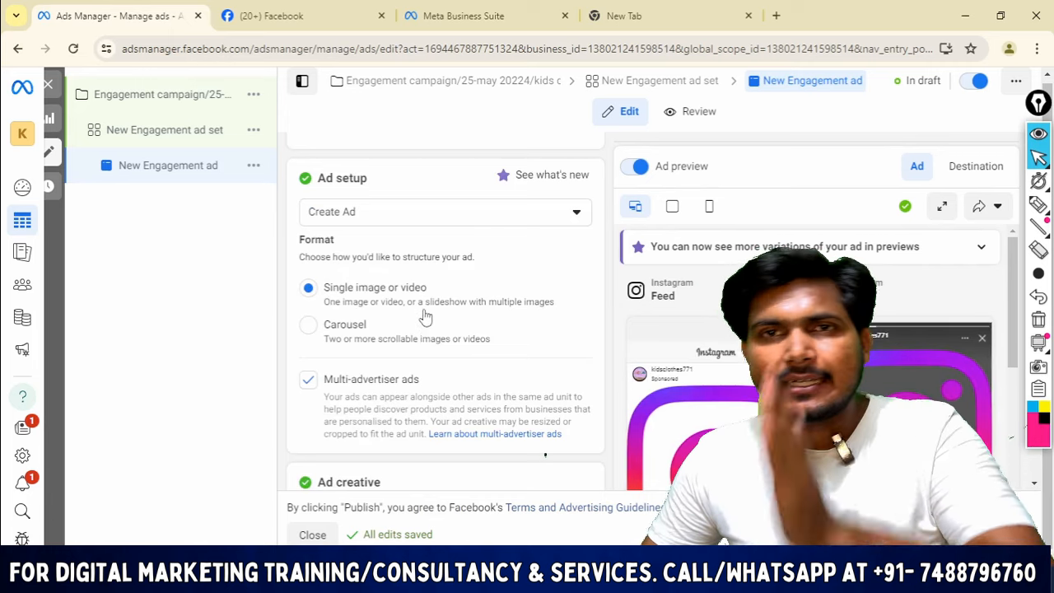
scroll(391, 272, down, 3)
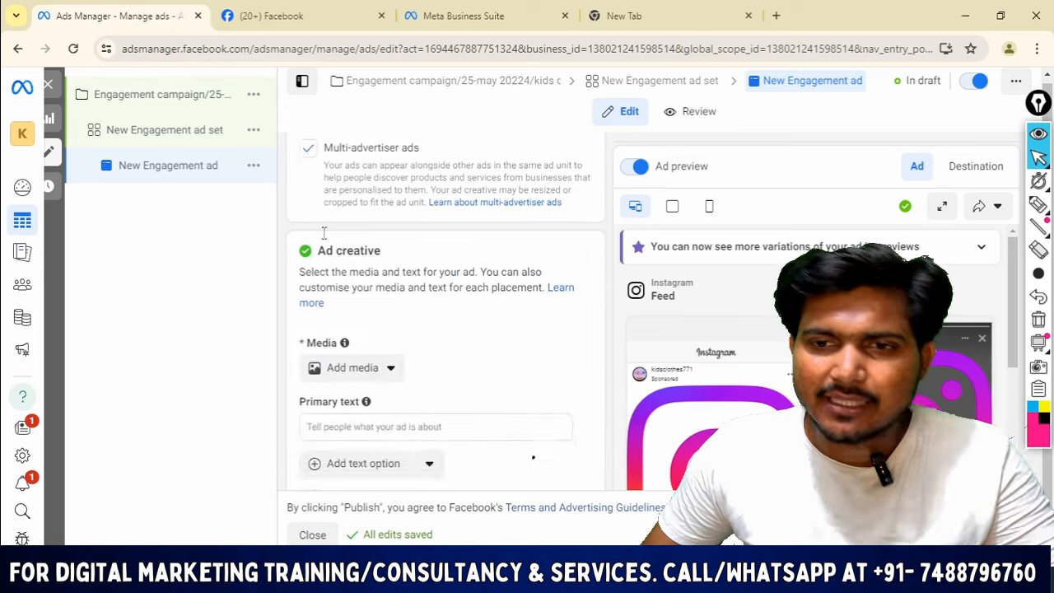
scroll(333, 220, up, 1)
scroll(377, 293, up, 2)
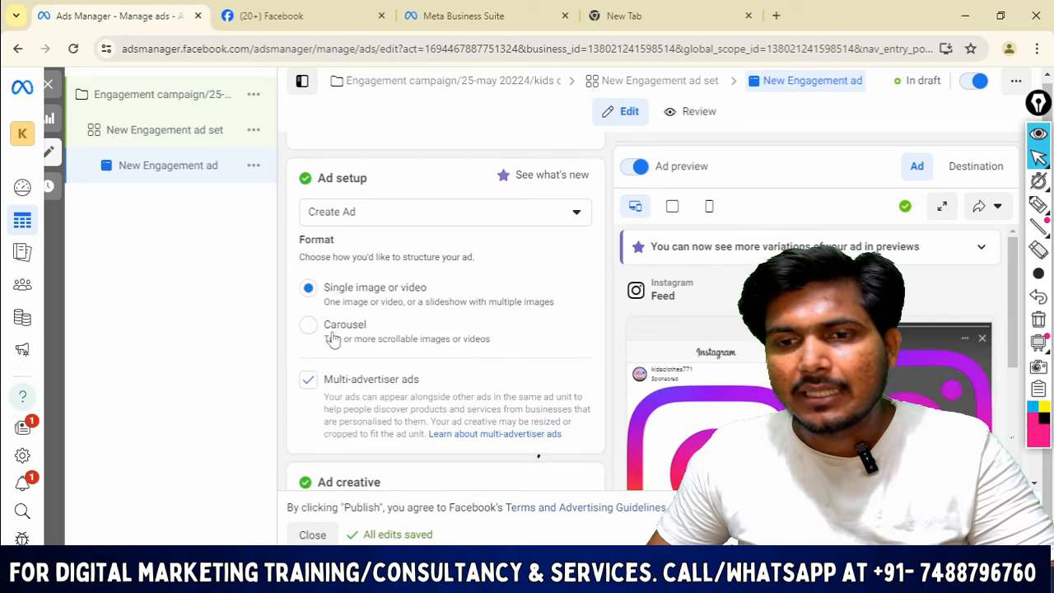
Examine the ad creative's media, primary text and call-to-action fields in the New Engagement ad.
scroll(386, 332, down, 2)
scroll(364, 400, down, 3)
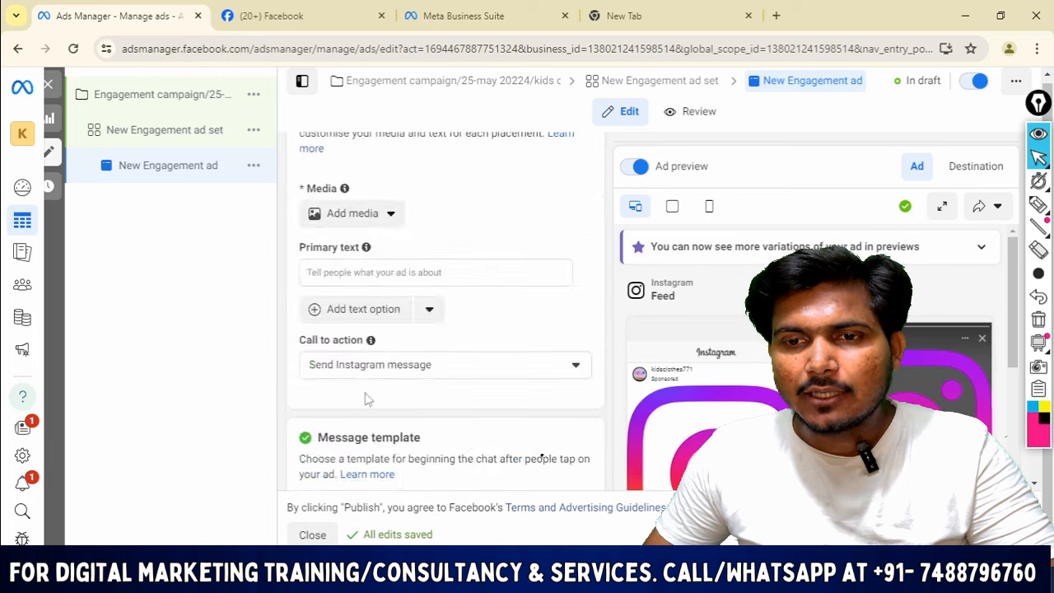
scroll(388, 353, up, 2)
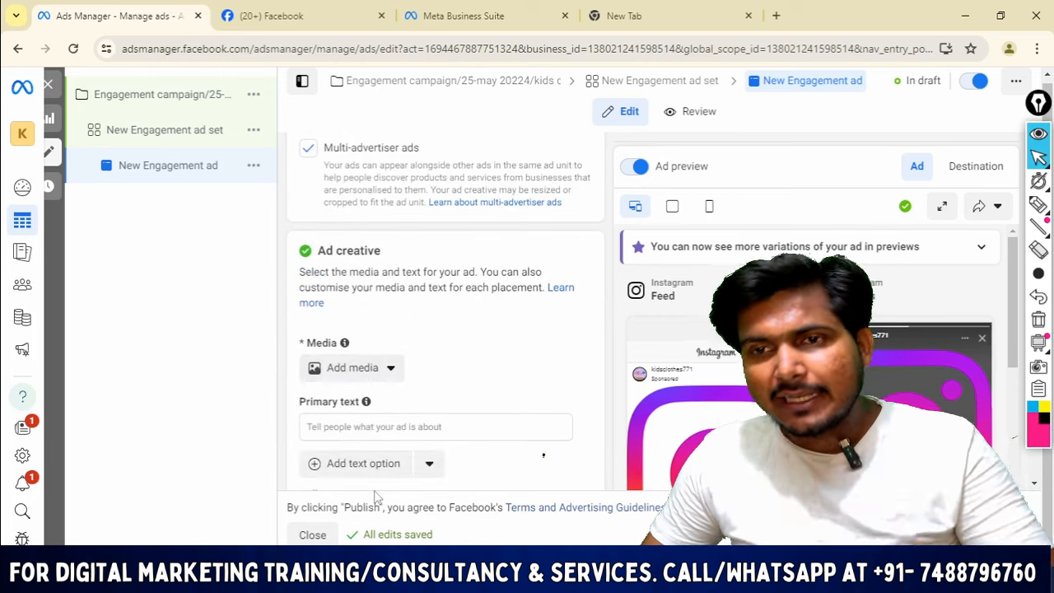
click(272, 14)
click(117, 10)
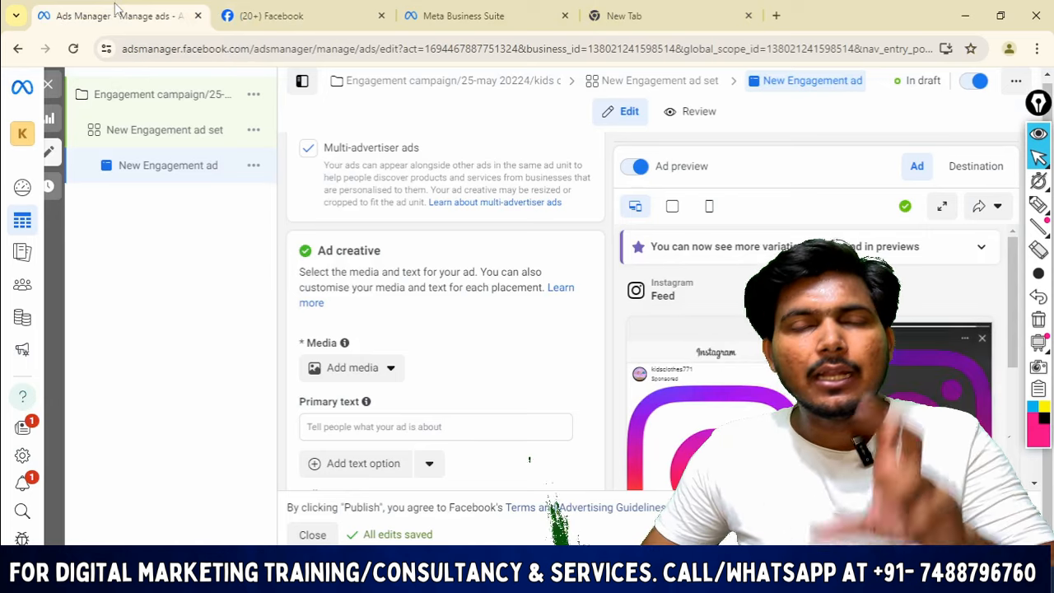
scroll(304, 247, down, 2)
scroll(451, 247, up, 3)
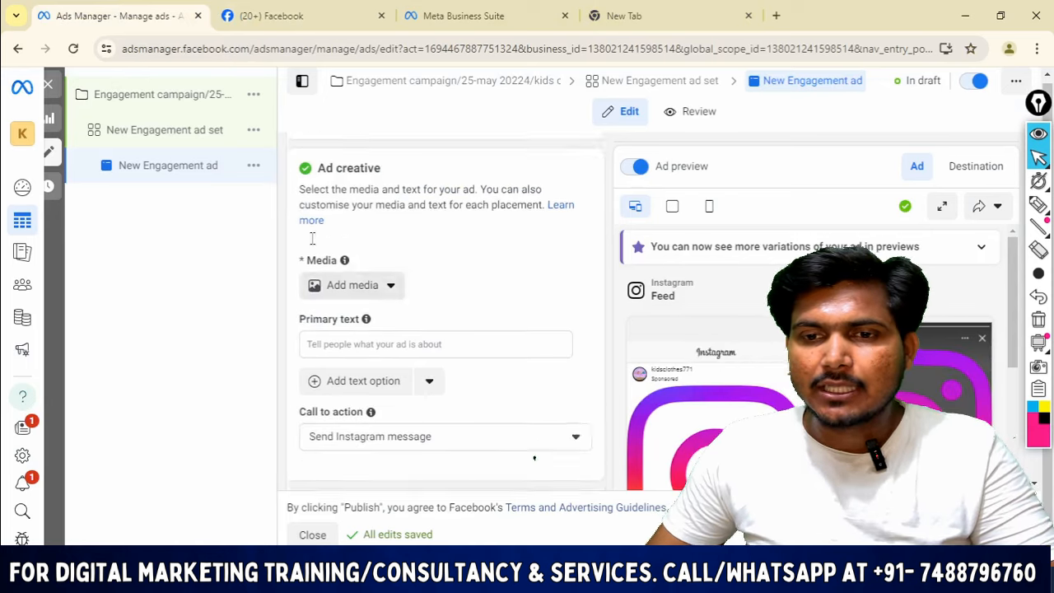
scroll(456, 256, up, 3)
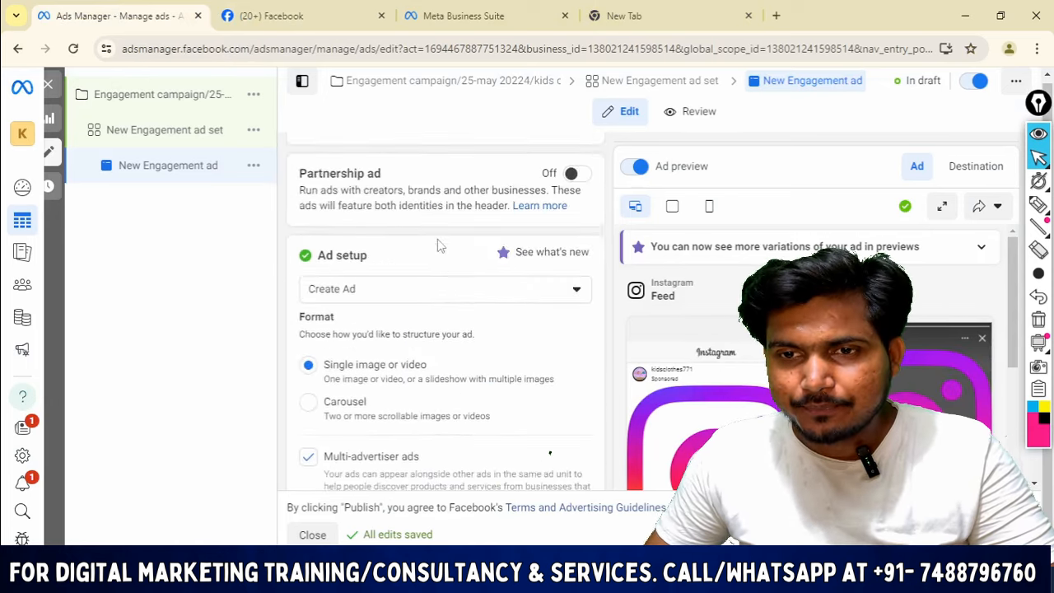
Set the ad setup to Use existing post and choose the 19 May 2024 Instagram reel captioned "Price@450/- (Free Shipping anywhere in INDIA)".
click(450, 296)
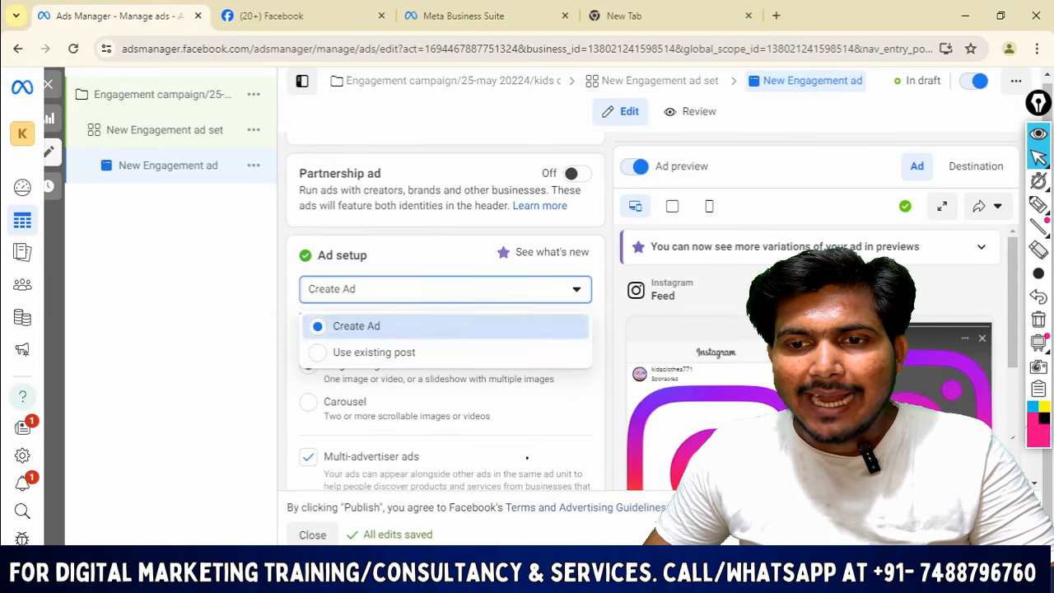
click(371, 352)
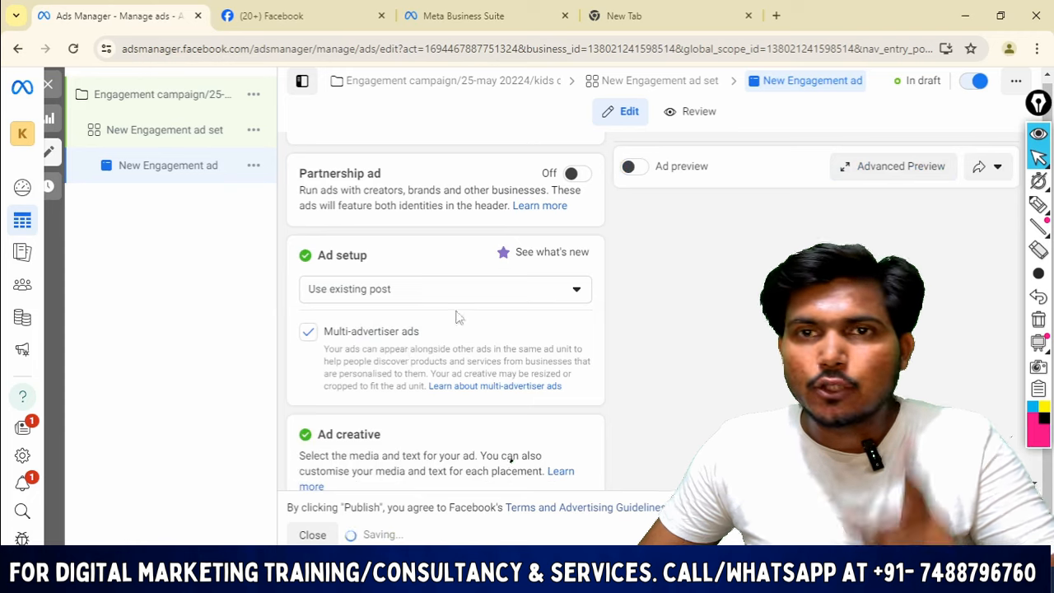
scroll(458, 317, down, 4)
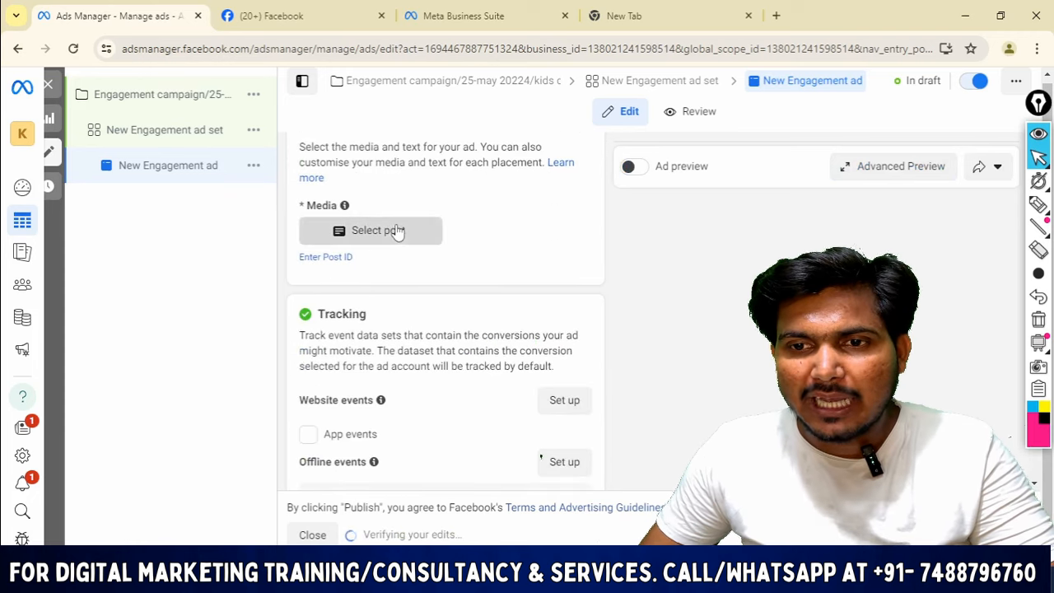
click(398, 231)
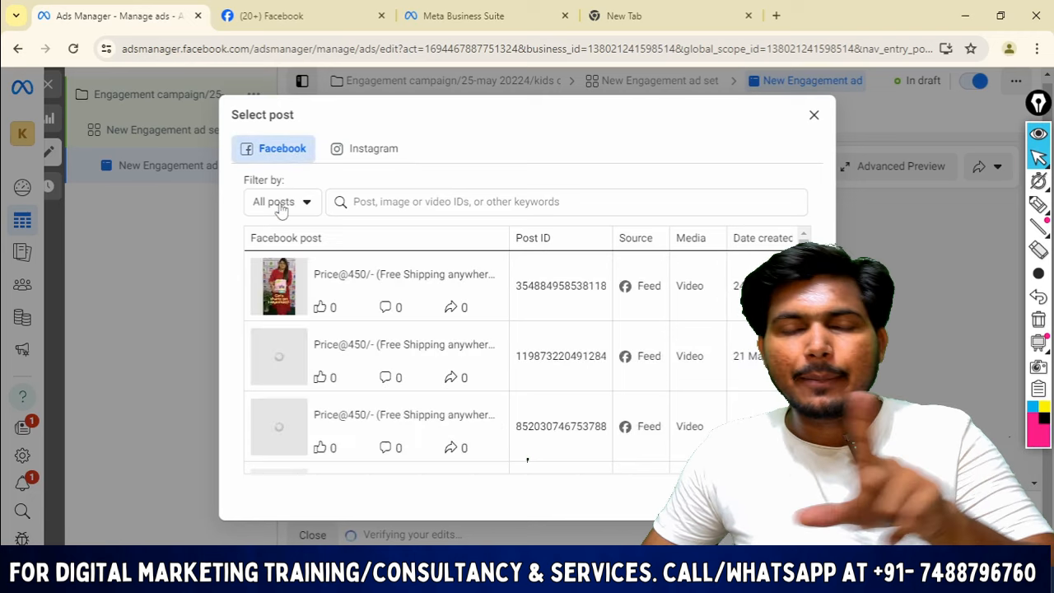
click(368, 151)
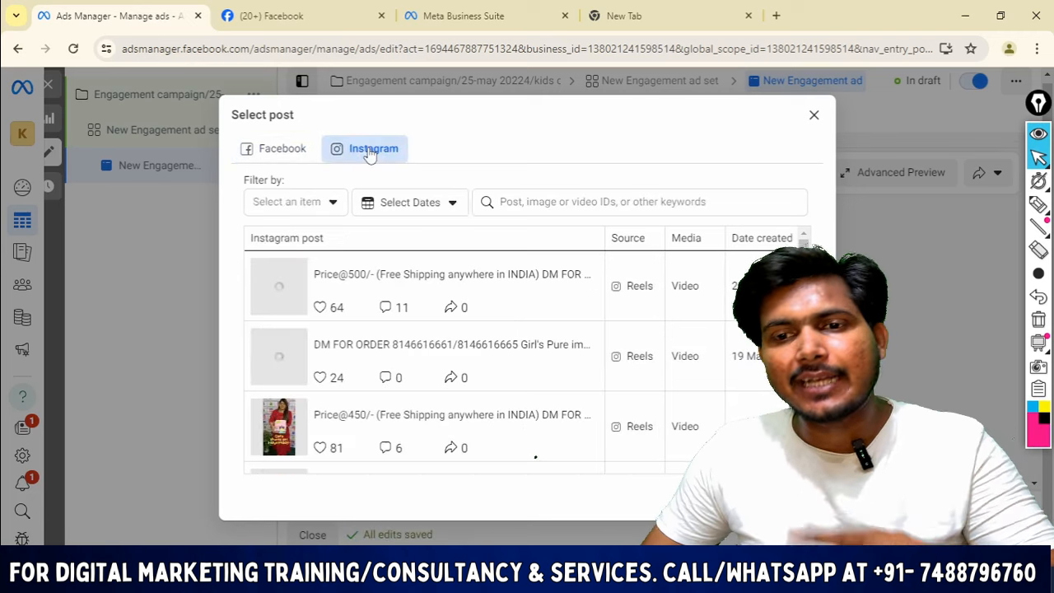
click(266, 428)
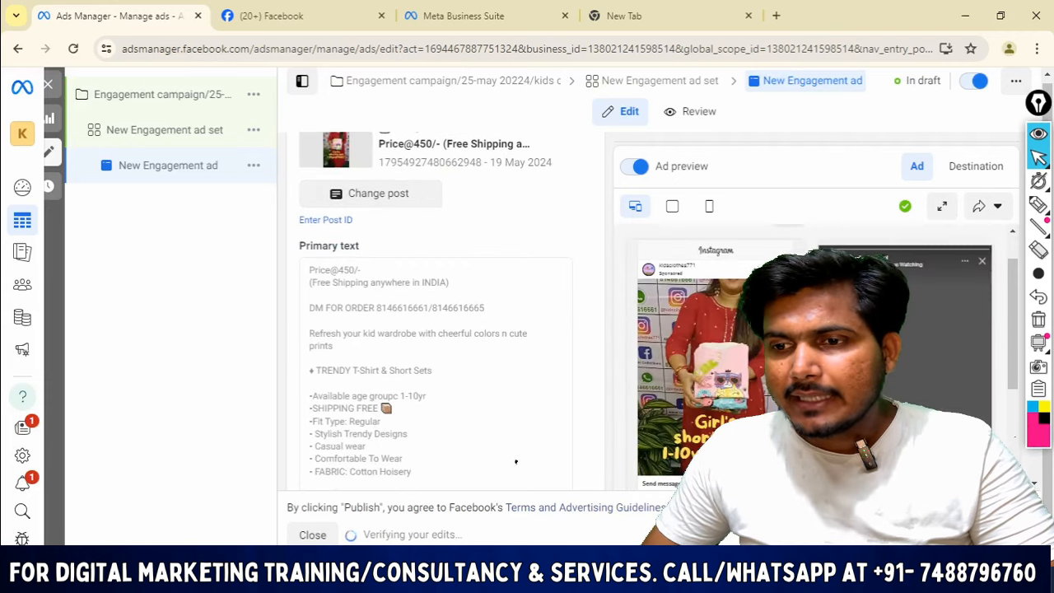
Review the ad's primary text, call to action, preview, message template and tracking settings.
scroll(395, 303, down, 3)
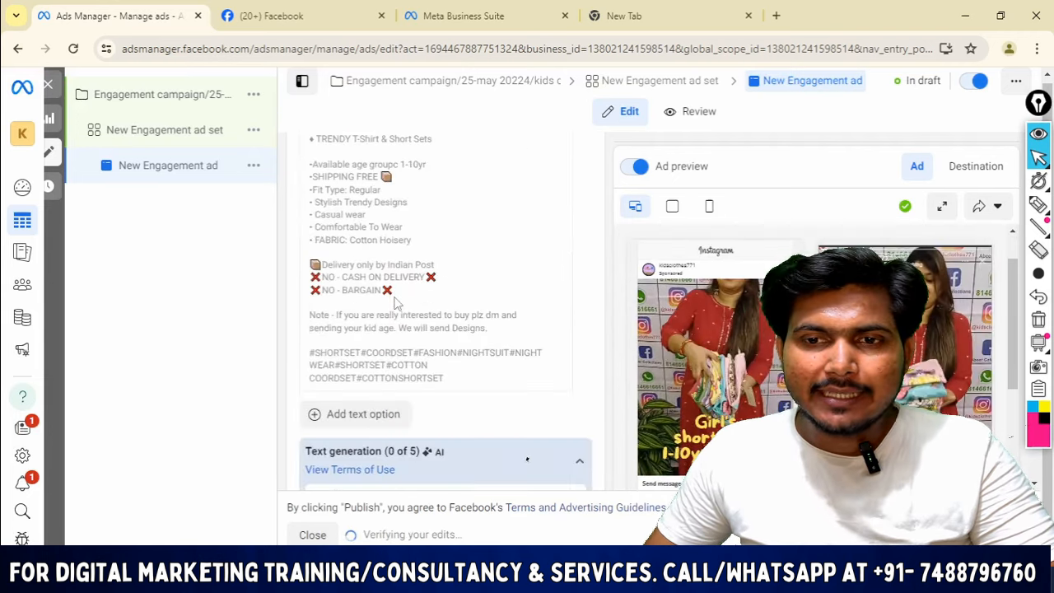
scroll(404, 280, down, 8)
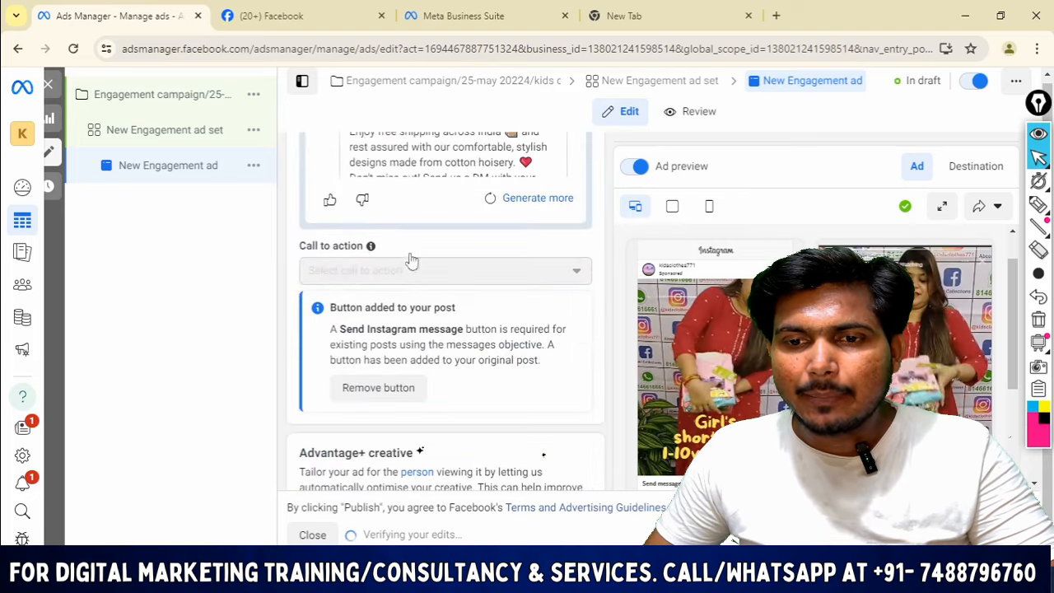
scroll(639, 290, down, 3)
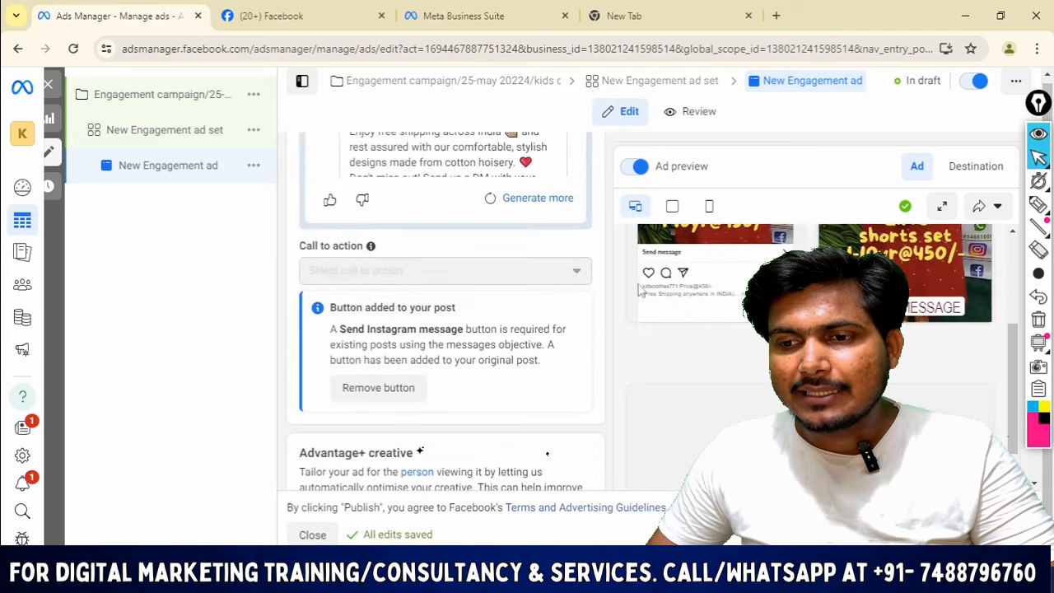
scroll(387, 306, down, 7)
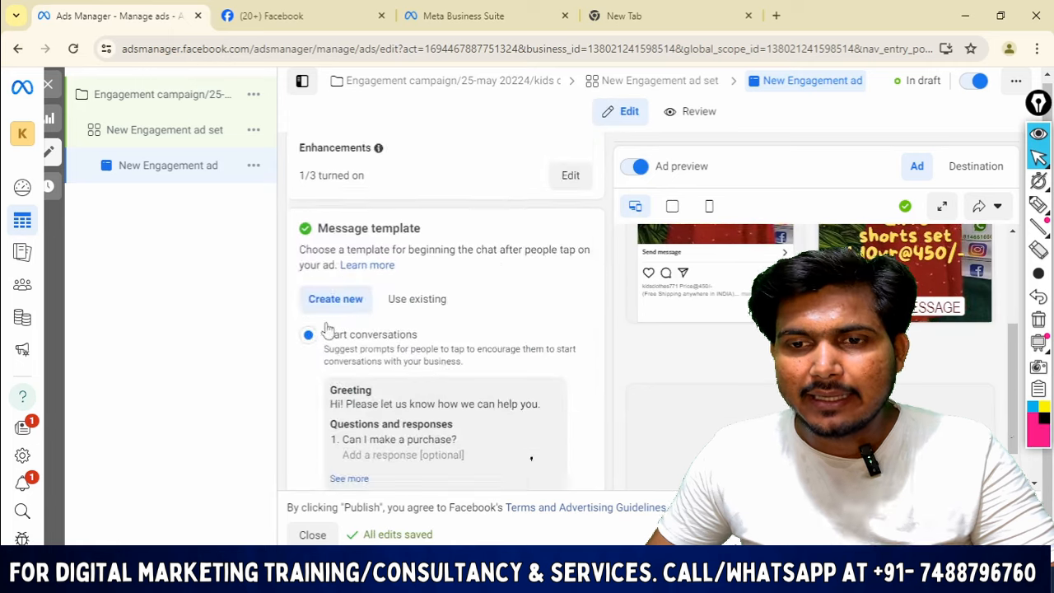
scroll(497, 283, down, 5)
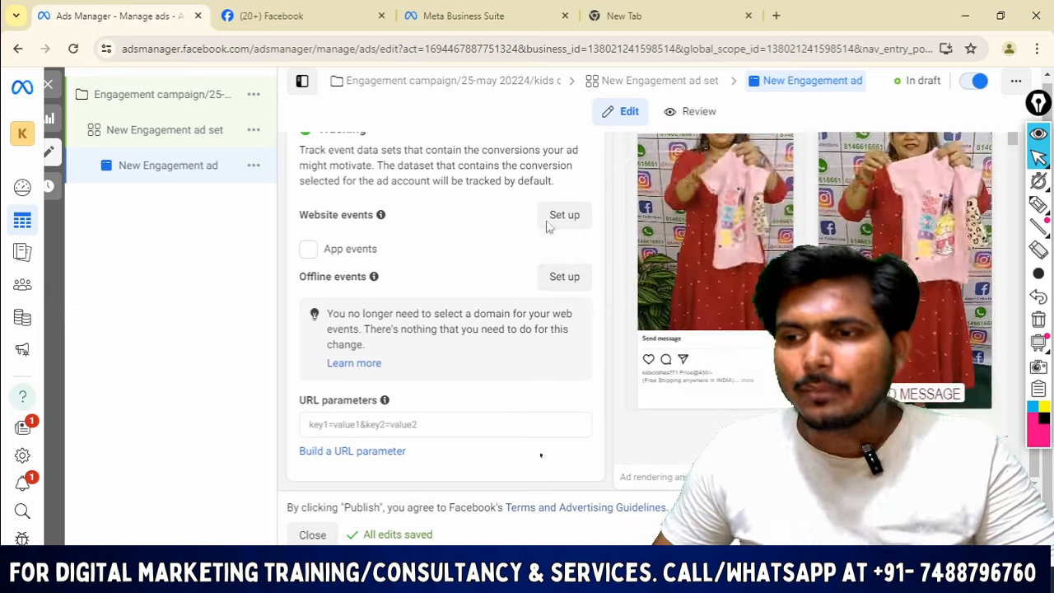
scroll(548, 228, up, 10)
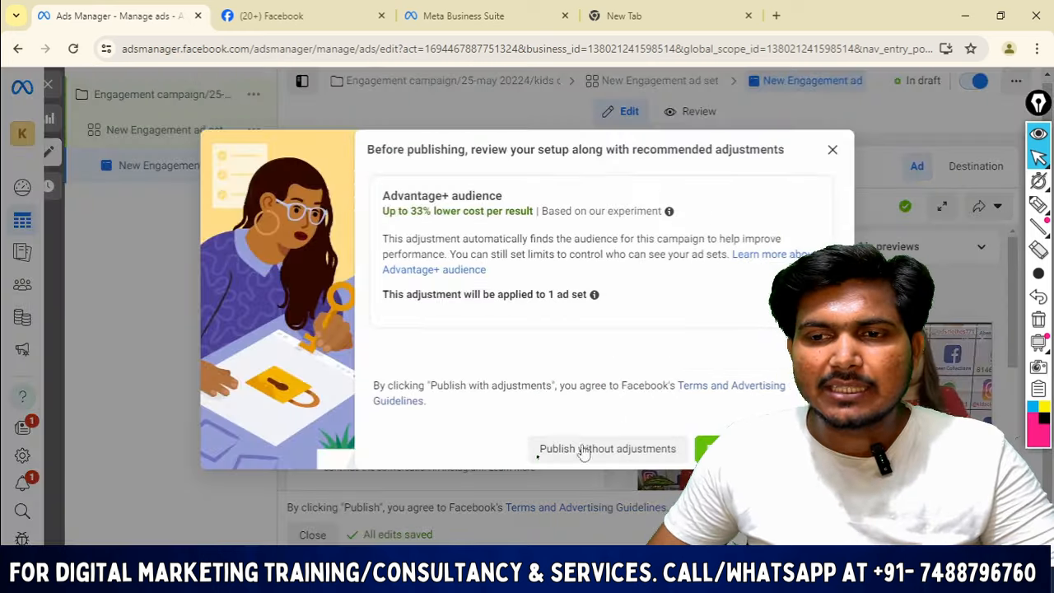
Publish the ad without the recommended adjustments, close the editor and show the campaigns list.
click(582, 450)
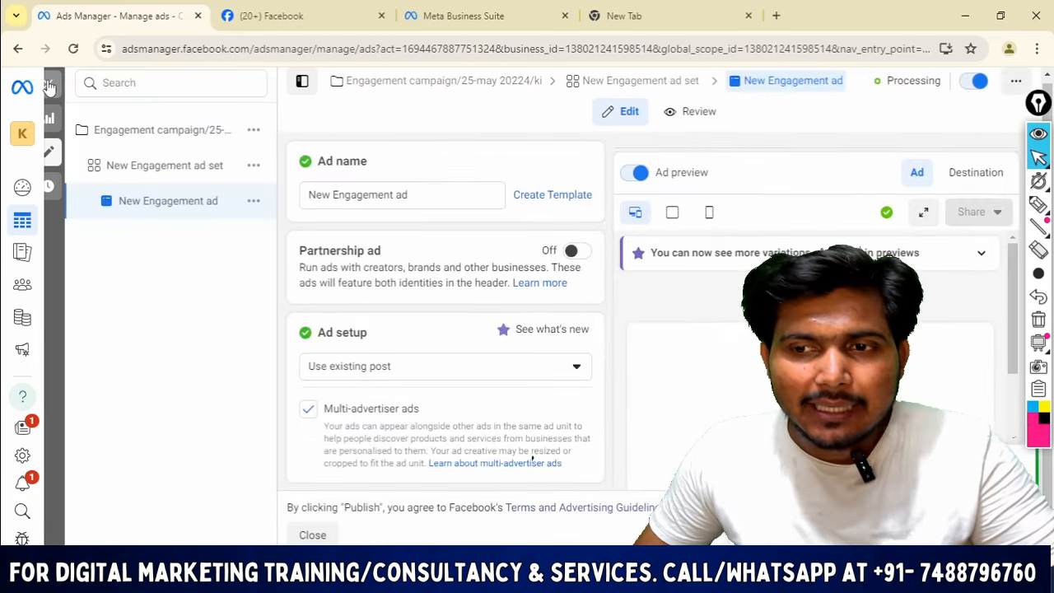
click(47, 86)
click(90, 158)
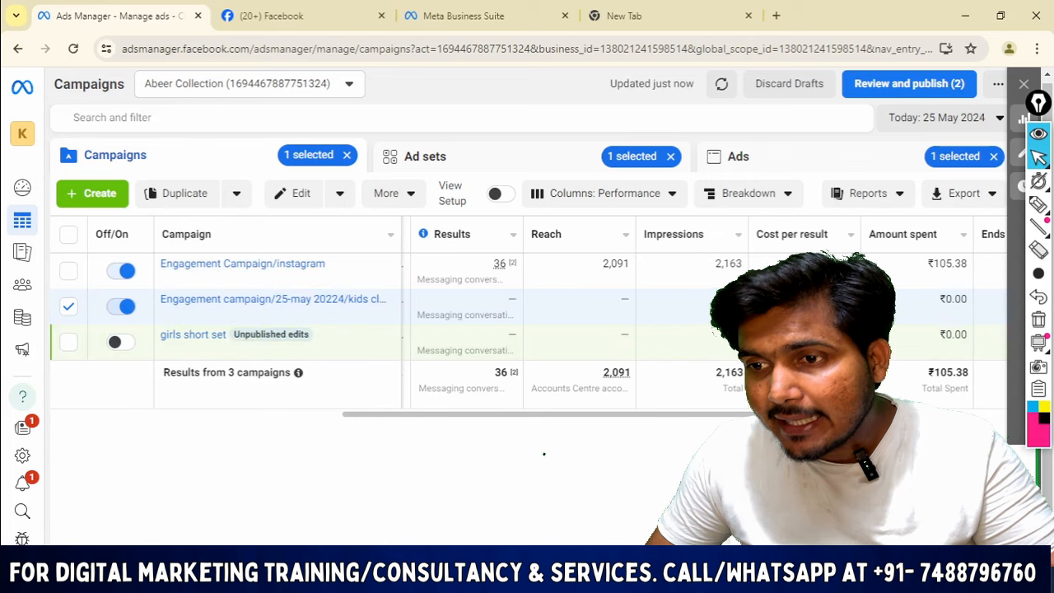
drag(945, 412, 969, 398)
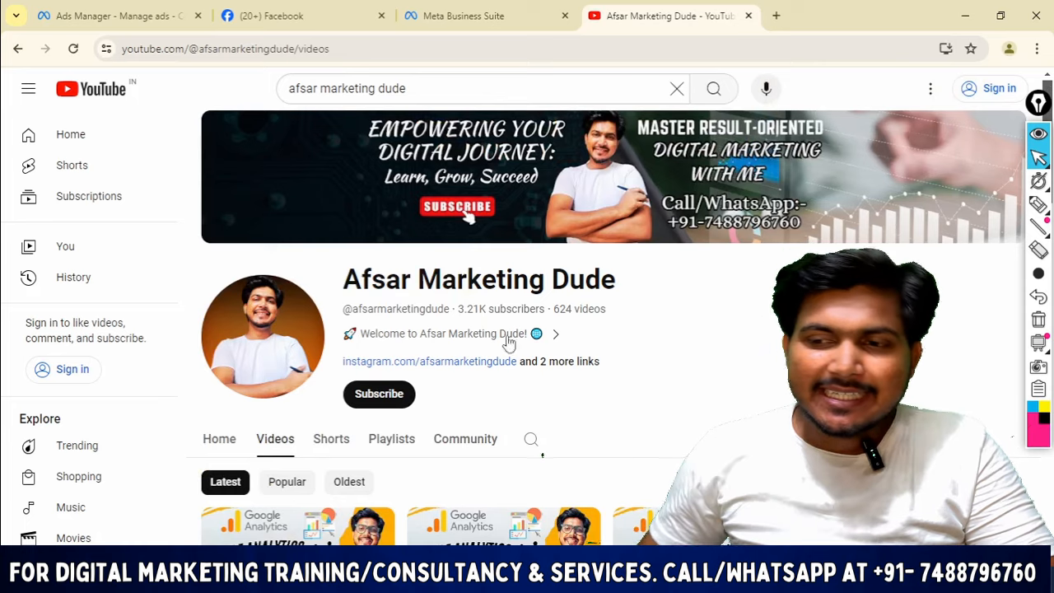
Browse the video list of the digital marketing channel on YouTube.
scroll(676, 384, down, 5)
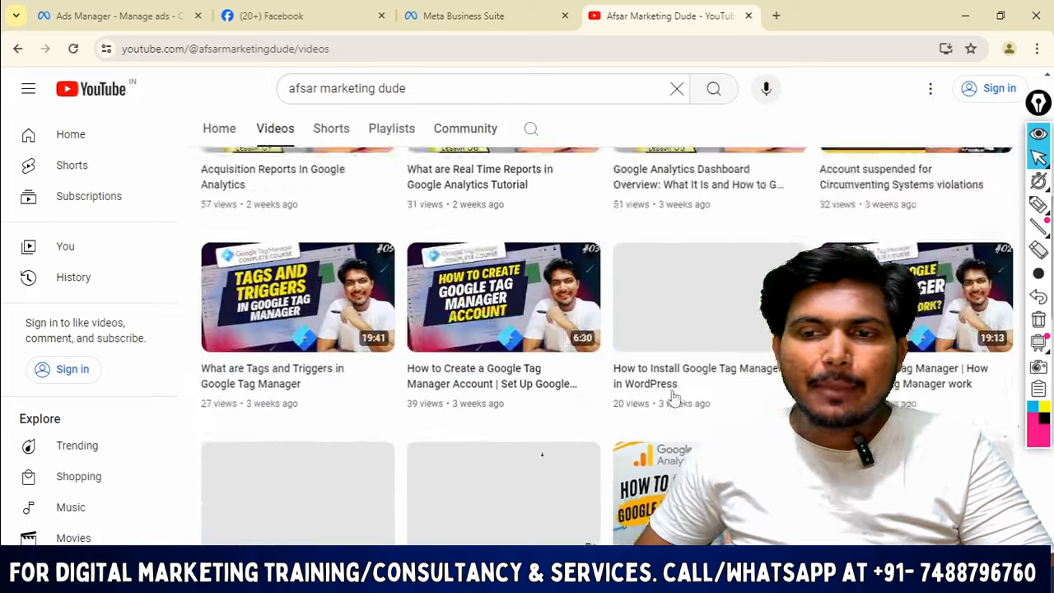
scroll(673, 398, up, 5)
scroll(675, 411, down, 6)
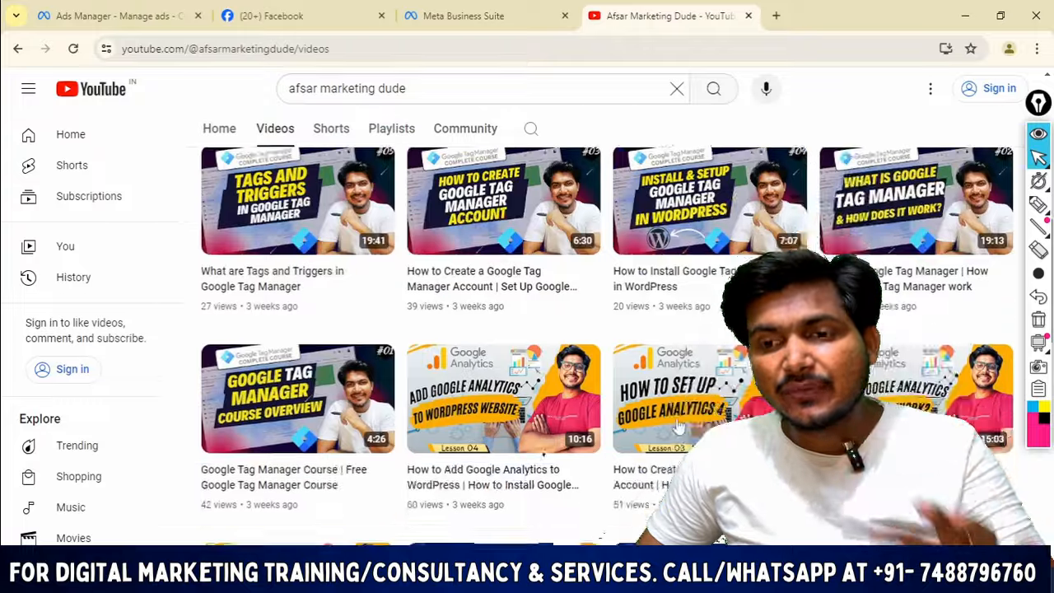
scroll(675, 425, down, 8)
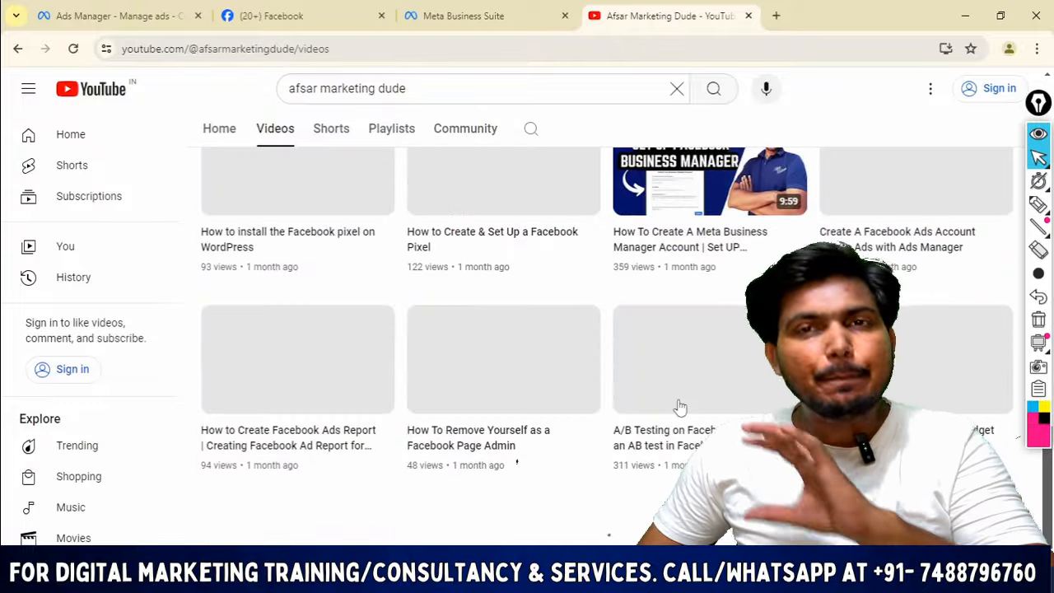
scroll(682, 405, down, 10)
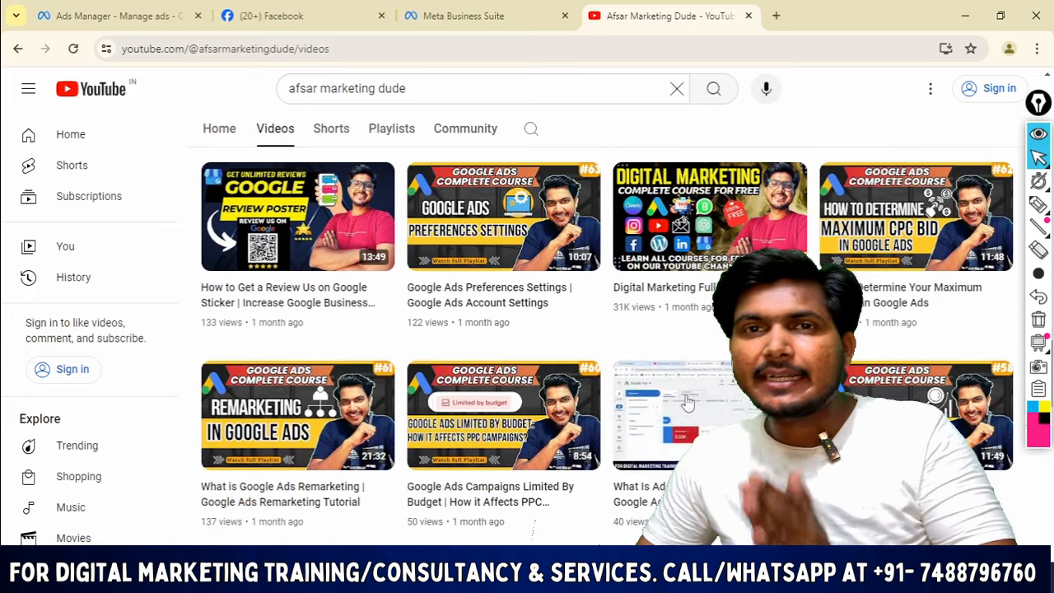
Show the channel's playlists and look through the created marketing course playlists, from Google Tag Manager to LinkedIn.
scroll(688, 402, down, 1)
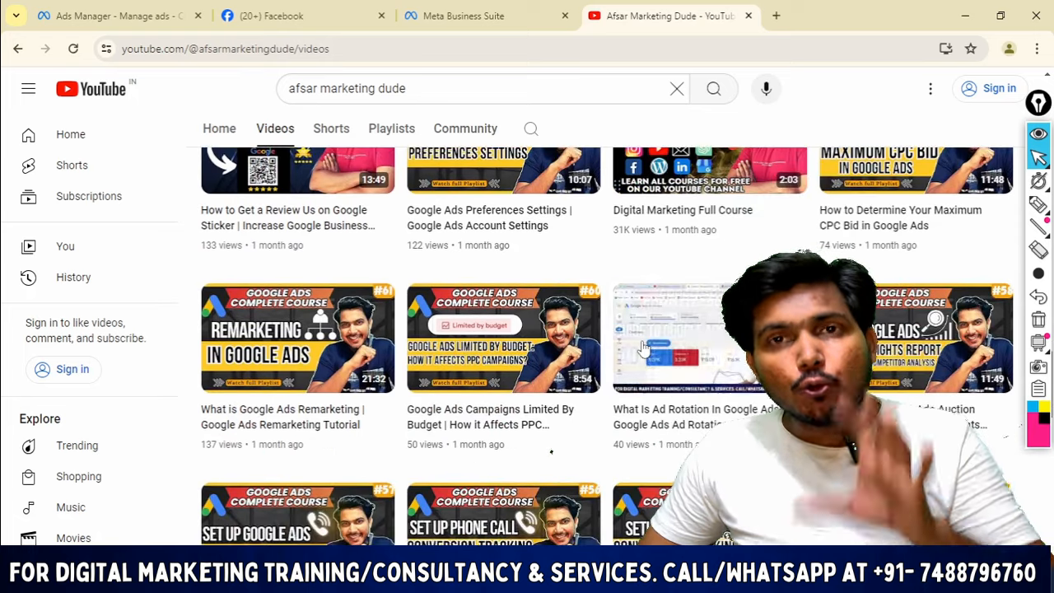
click(385, 129)
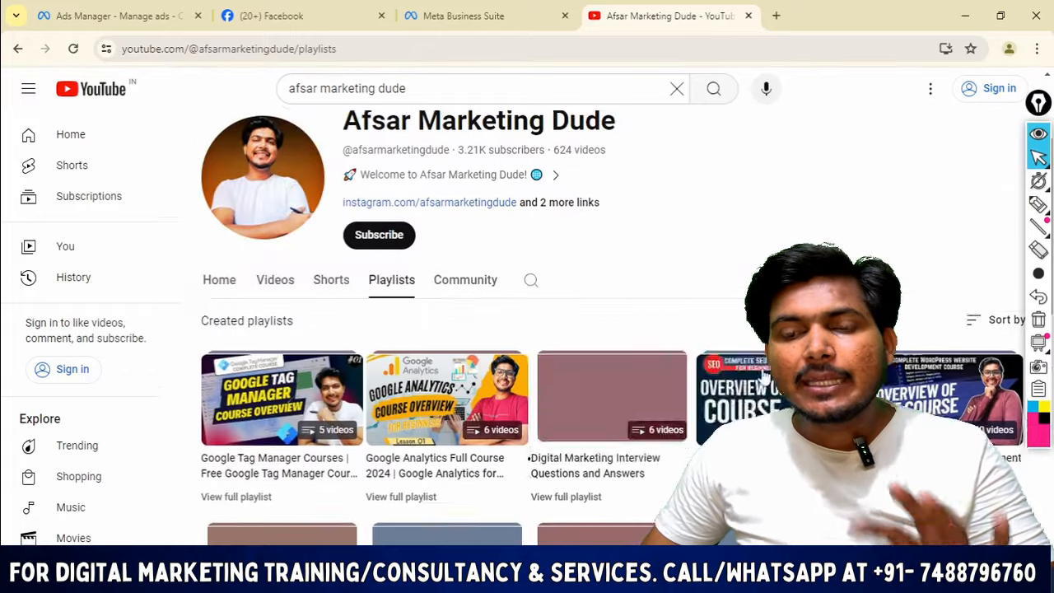
scroll(764, 376, down, 2)
scroll(740, 367, up, 1)
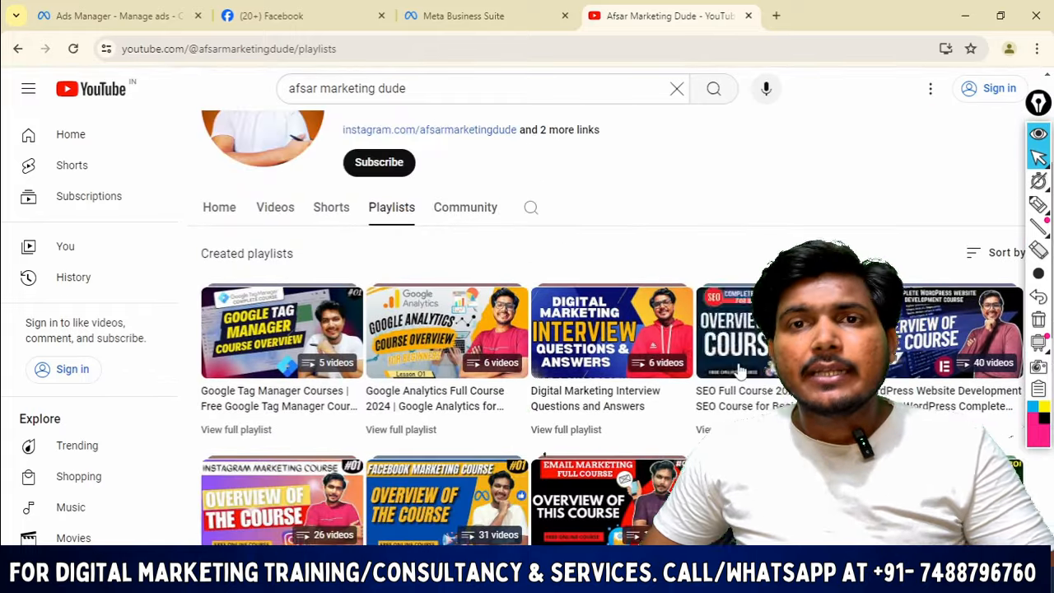
scroll(740, 372, down, 2)
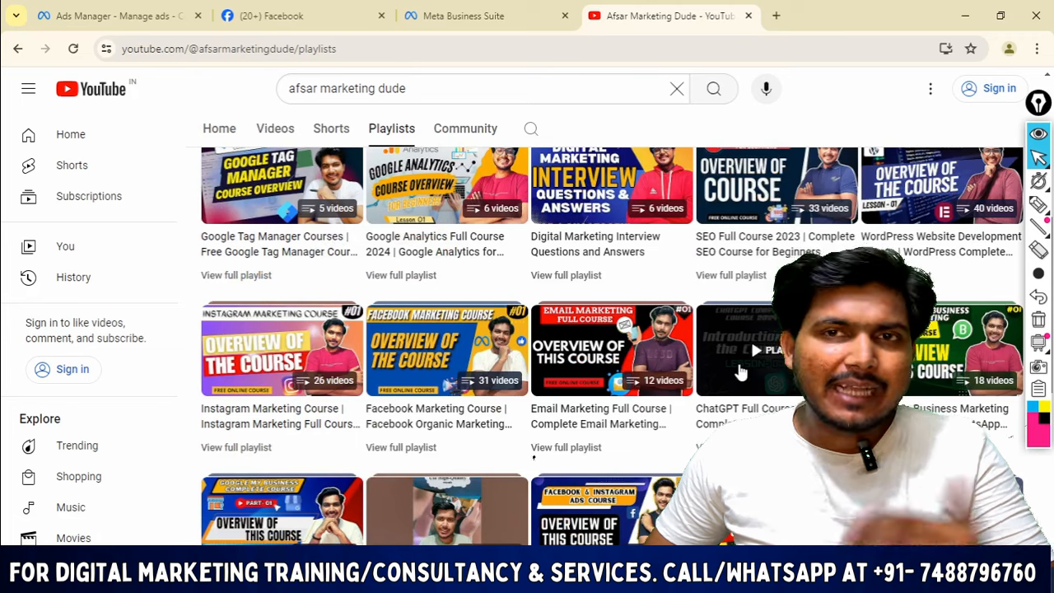
scroll(739, 372, down, 3)
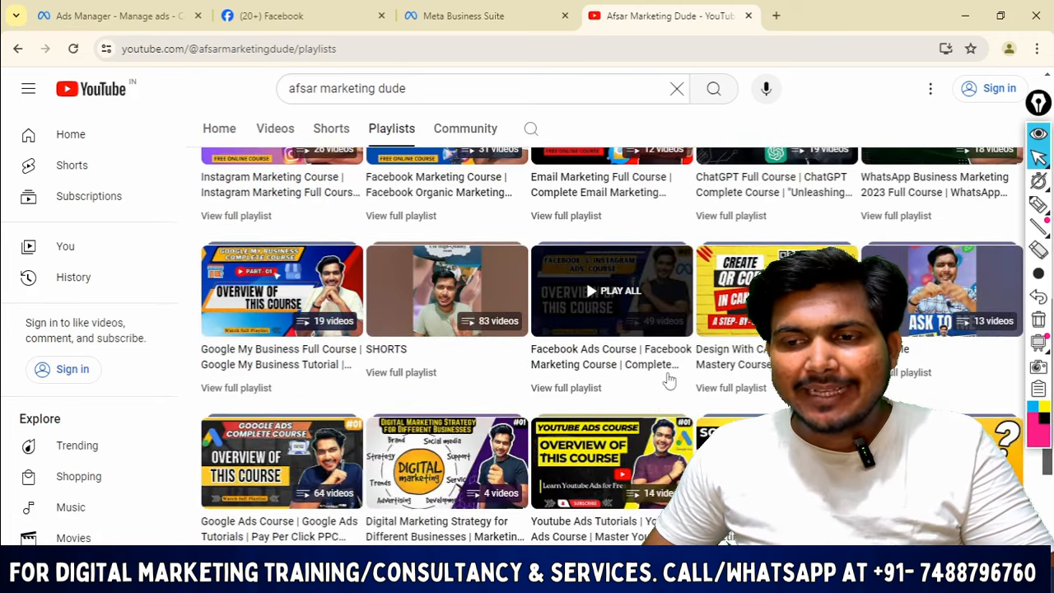
scroll(668, 381, down, 1)
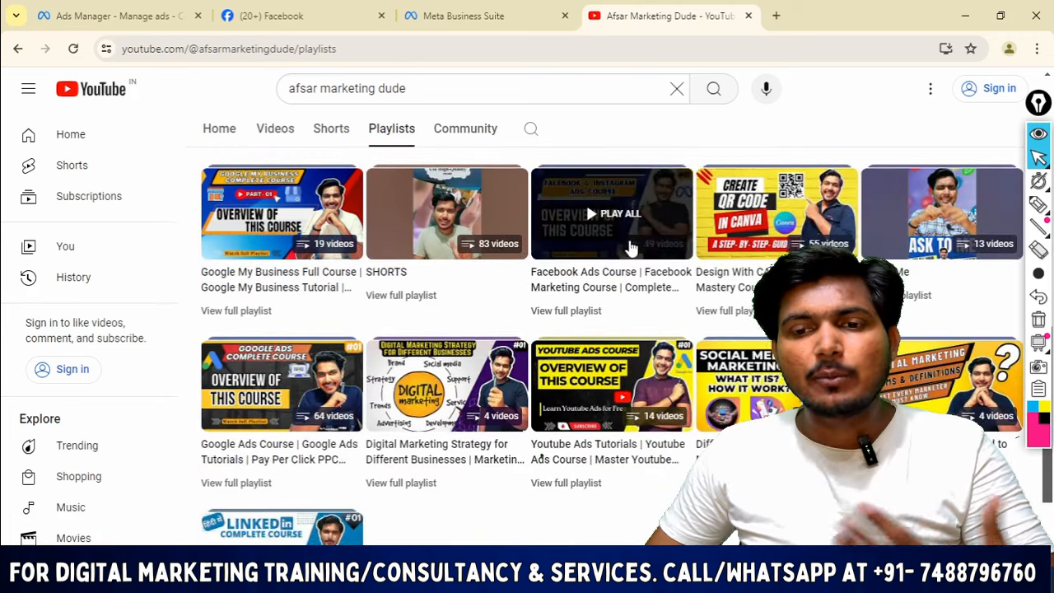
scroll(272, 313, down, 1)
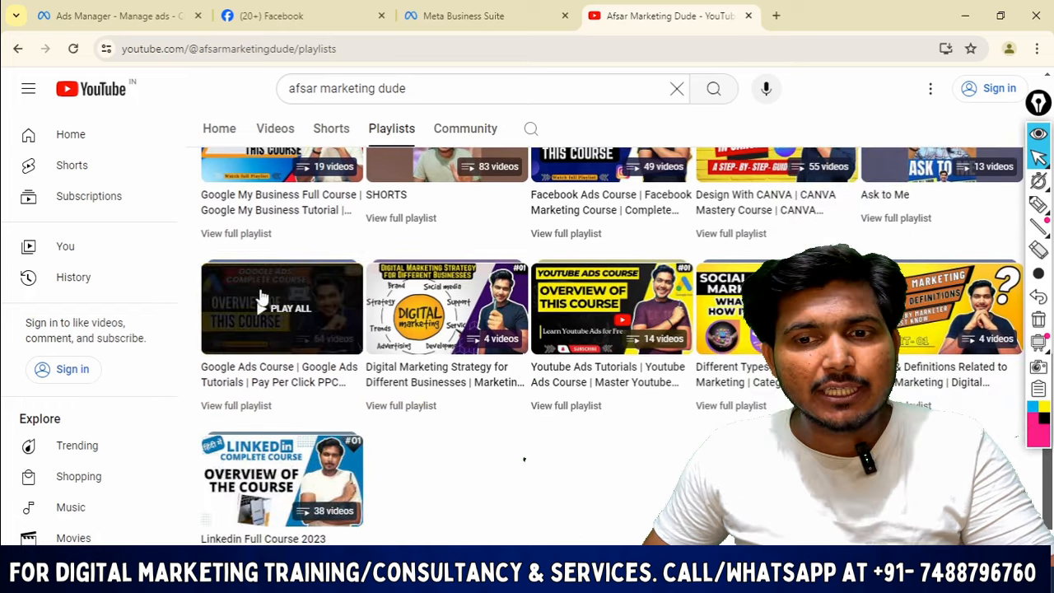
scroll(346, 395, up, 2)
scroll(310, 403, up, 2)
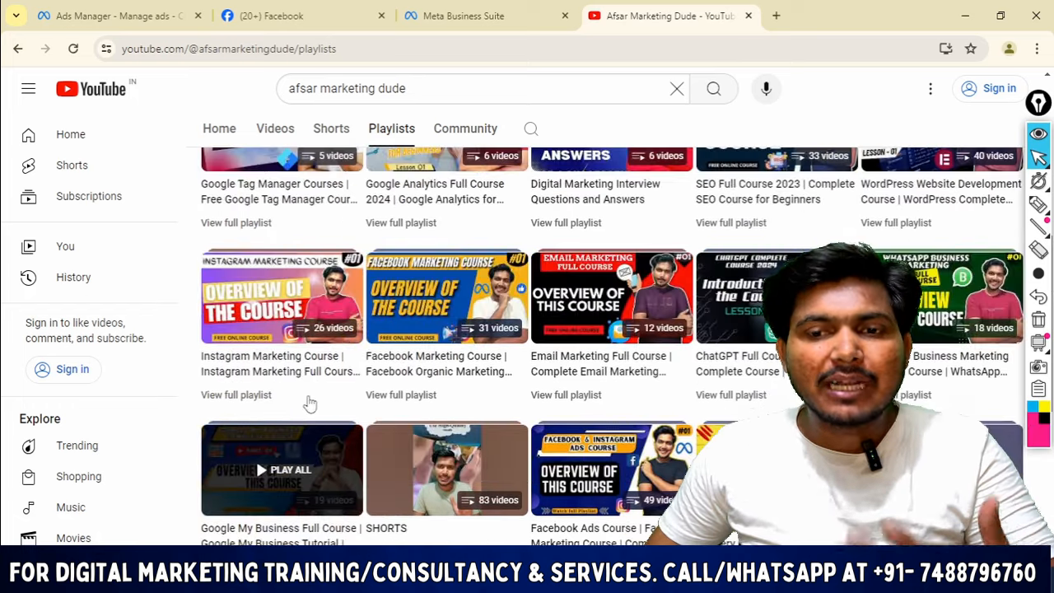
scroll(751, 327, up, 3)
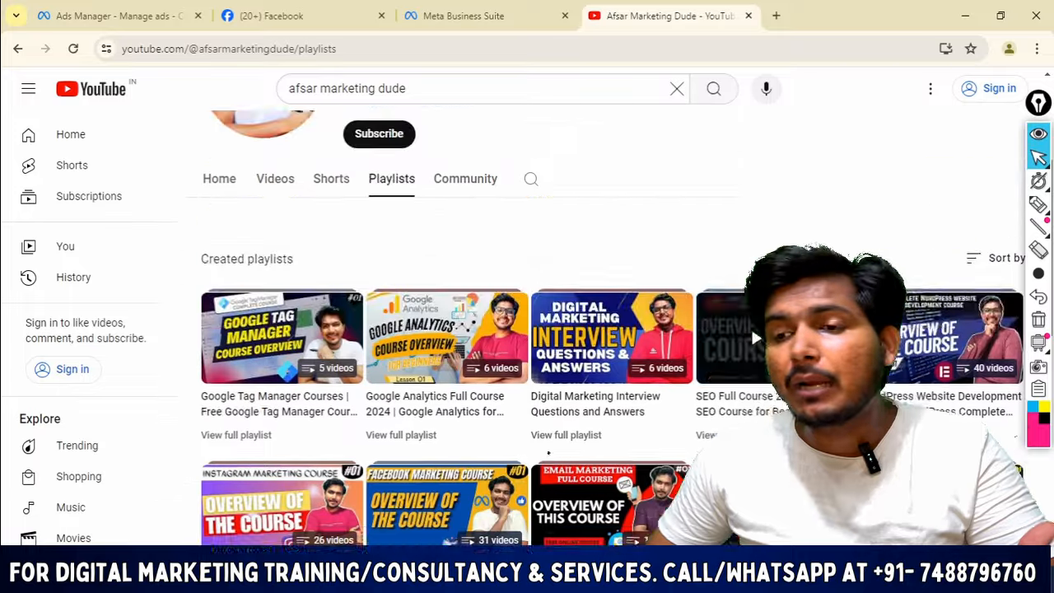
scroll(751, 326, down, 1)
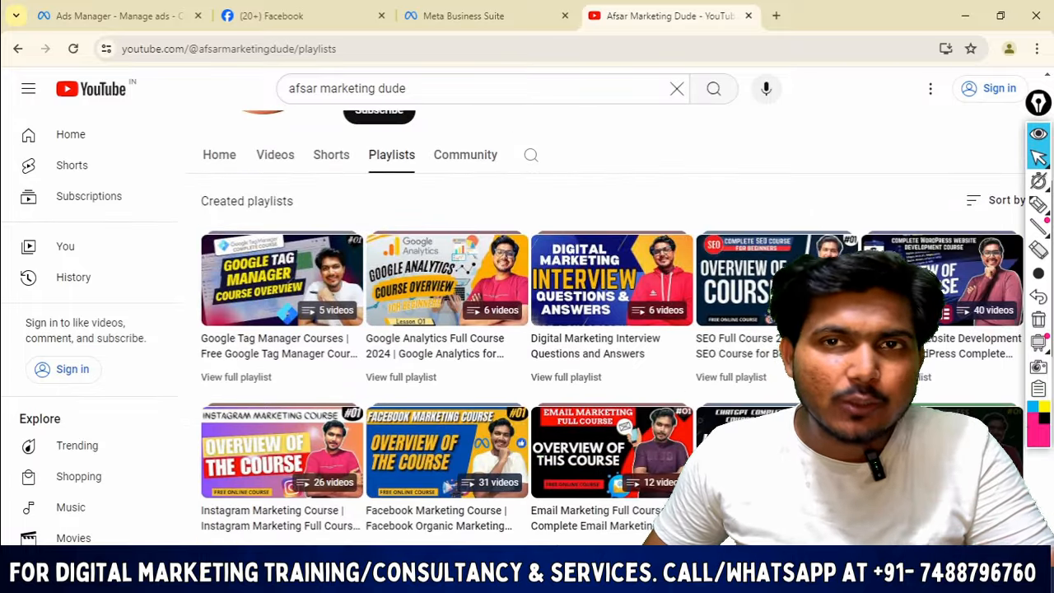
scroll(606, 330, down, 2)
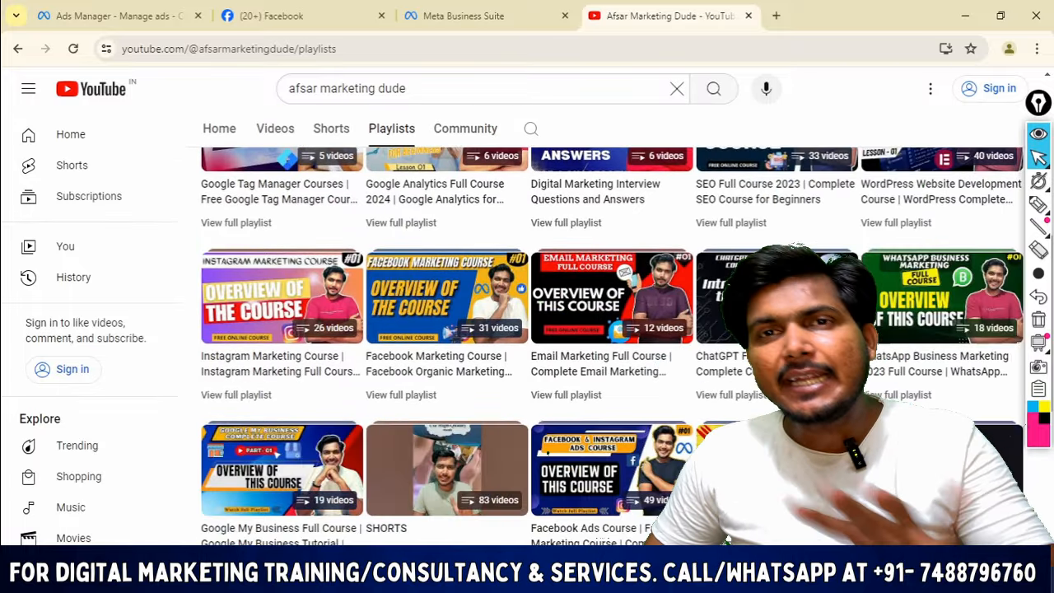
scroll(916, 226, down, 3)
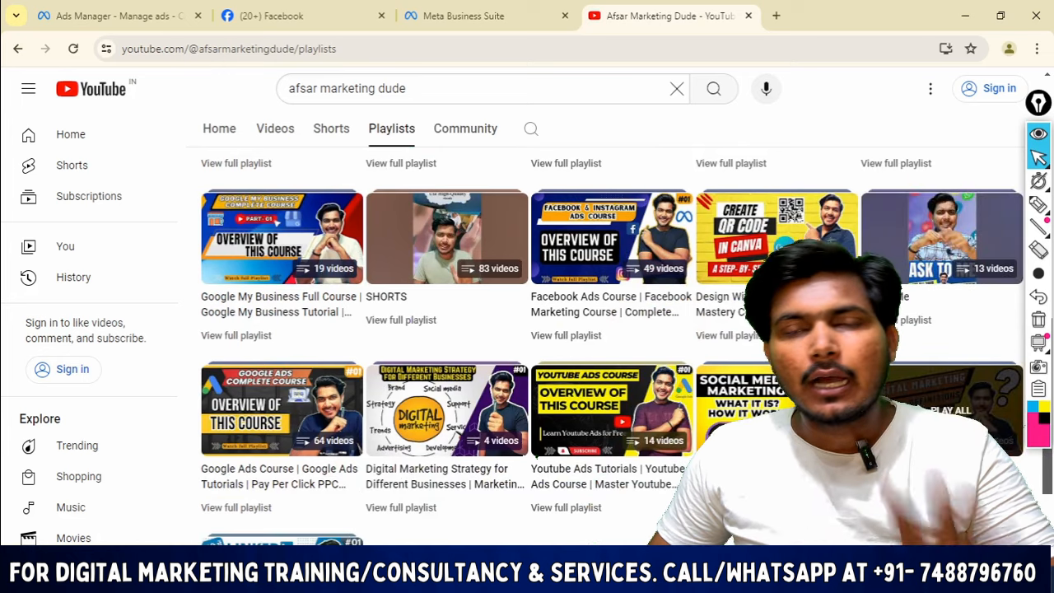